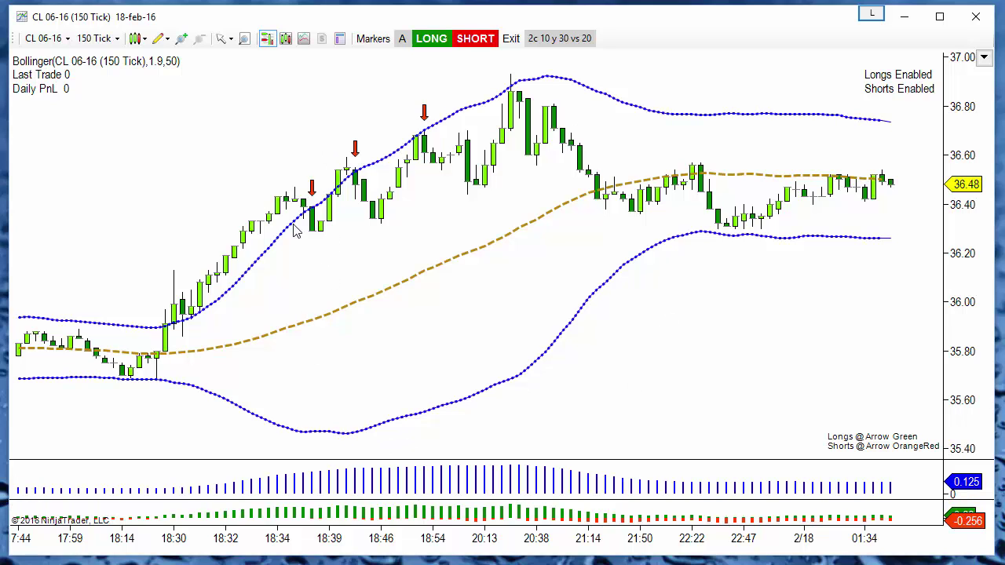
- Review the CL chart's indicators (closeYMi, XO_Paint, Bollinger, StdDev, _Markers_Plus) and close without changes
{"action": "right_click", "coordinate": [207, 160]}
{"action": "left_click", "coordinate": [256, 222]}
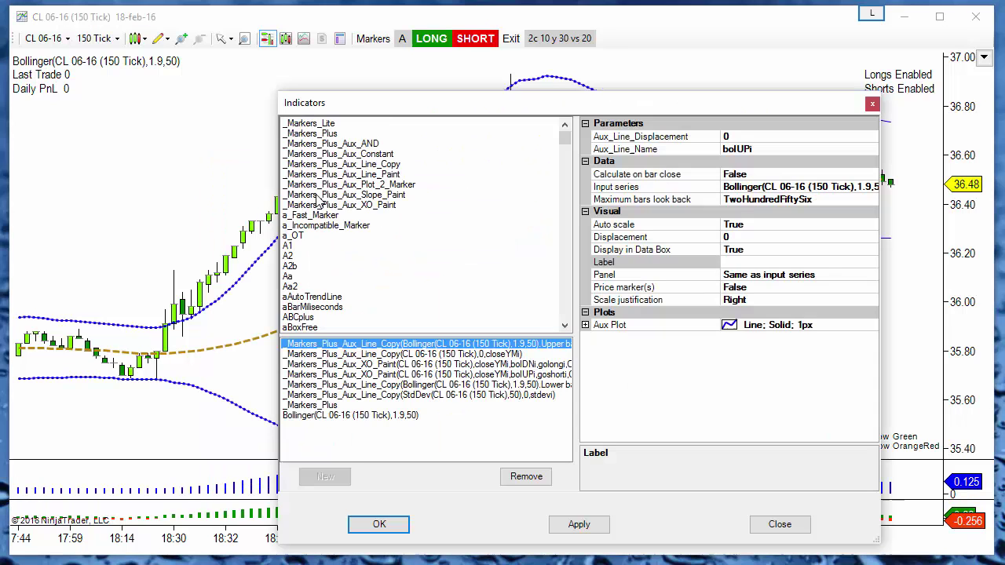
{"action": "left_click_drag", "start_coordinate": [385, 115], "coordinate": [322, 71]}
{"action": "left_click", "coordinate": [287, 314]}
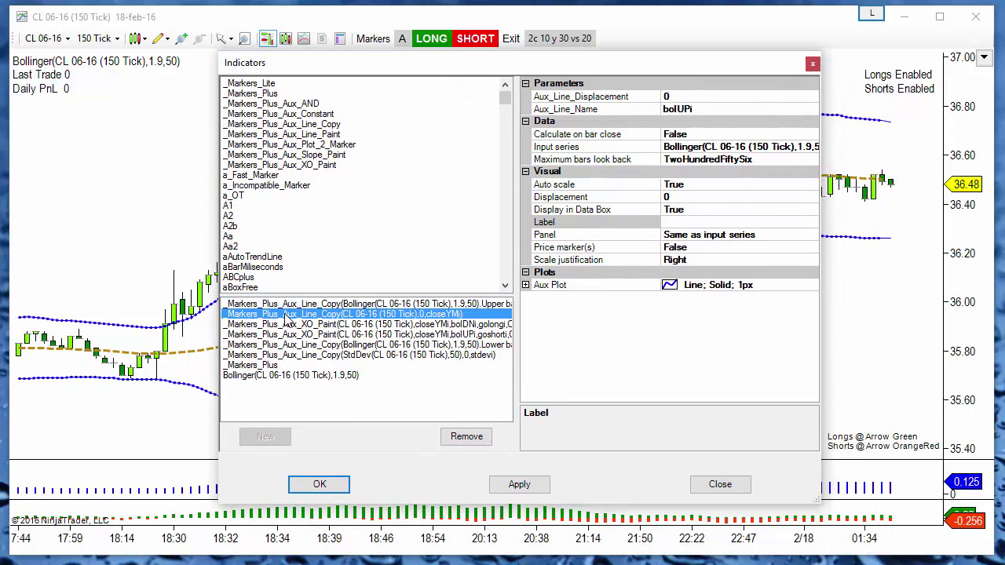
{"action": "left_click", "coordinate": [291, 324]}
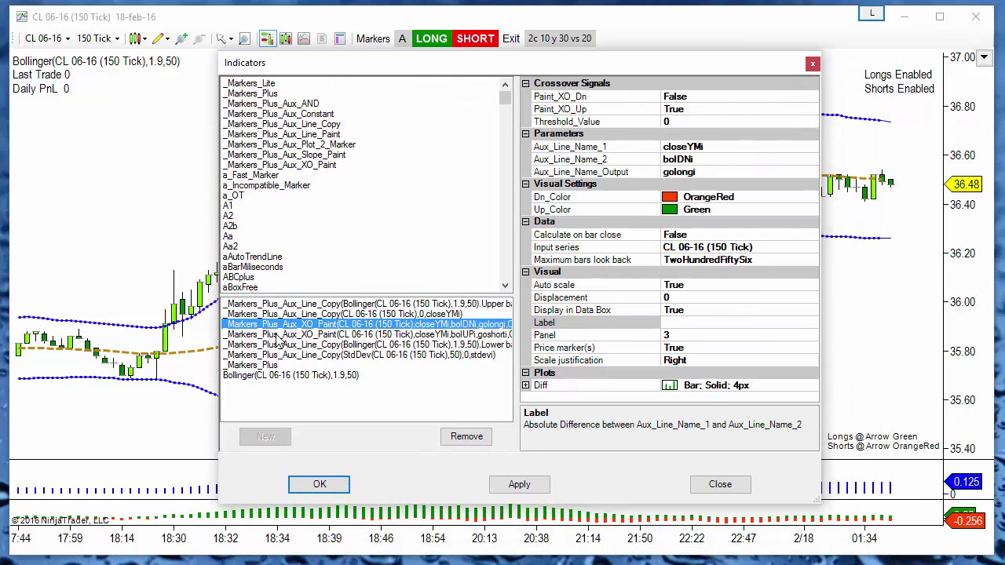
{"action": "left_click", "coordinate": [279, 335]}
{"action": "left_click", "coordinate": [277, 344]}
{"action": "left_click", "coordinate": [276, 355]}
{"action": "left_click", "coordinate": [273, 365]}
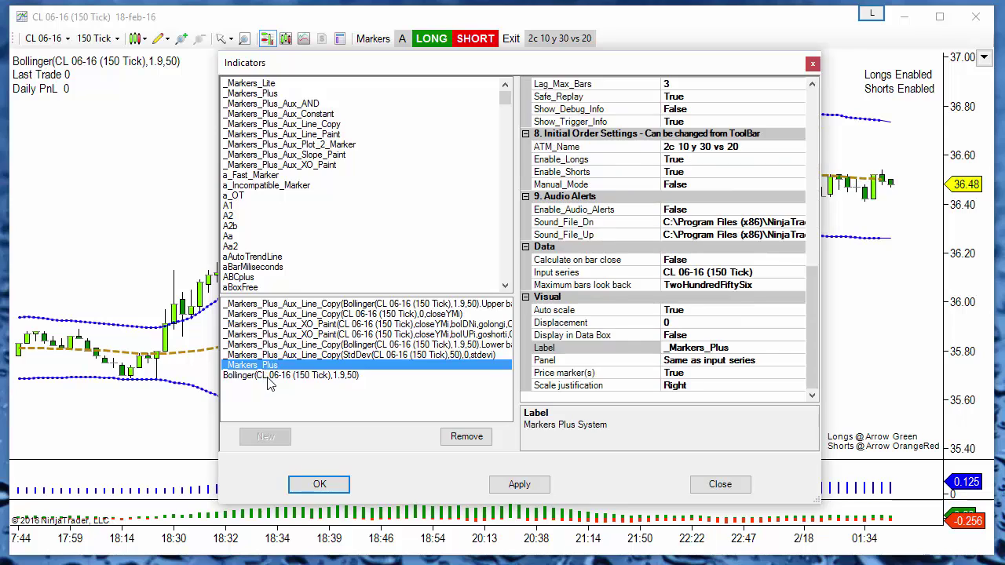
{"action": "left_click", "coordinate": [268, 375]}
{"action": "left_click", "coordinate": [720, 484]}
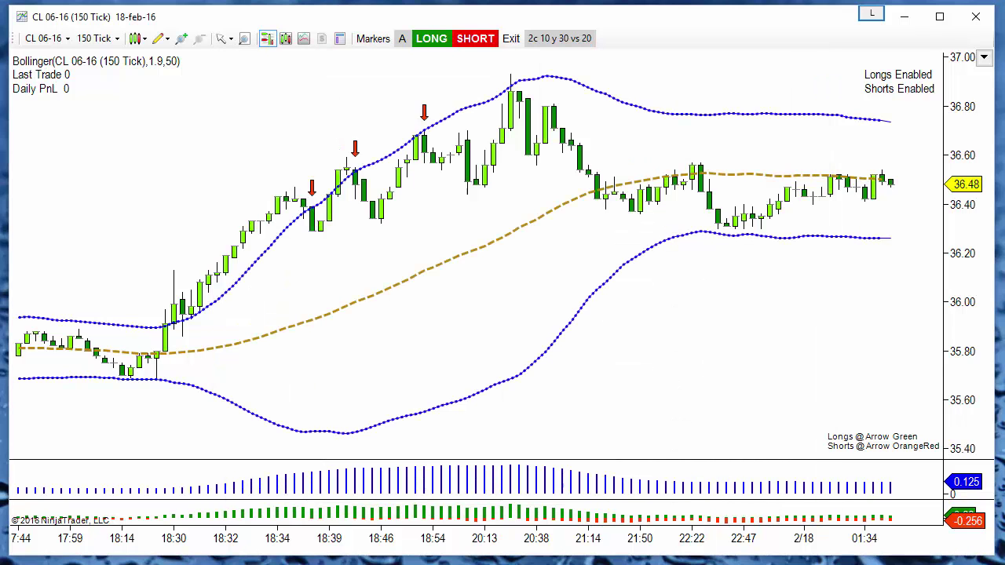
- Create a new 6B 06-16 150-tick chart from the Control Center
{"action": "key", "text": "alt+Tab"}
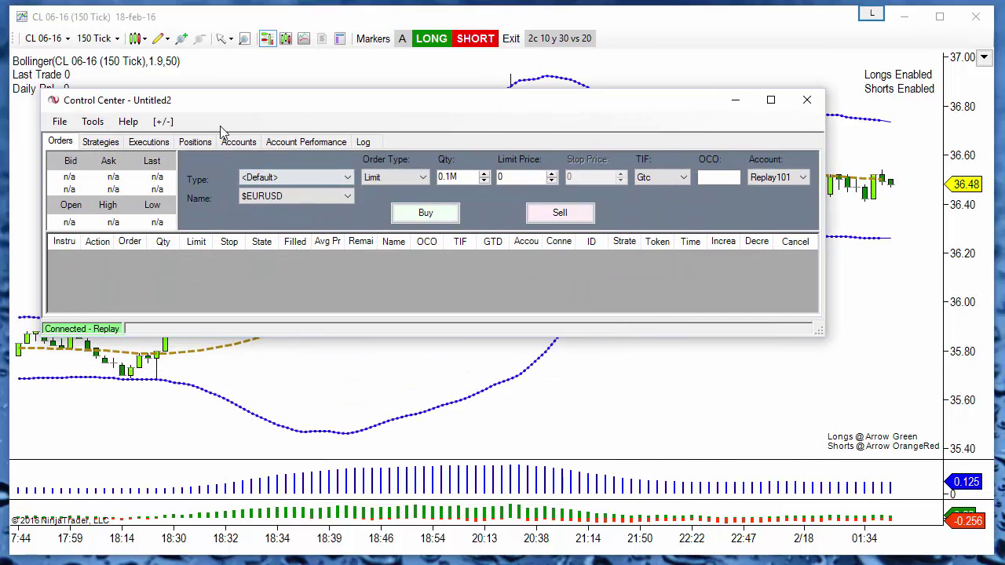
{"action": "left_click", "coordinate": [62, 124]}
{"action": "mouse_move", "coordinate": [83, 138]}
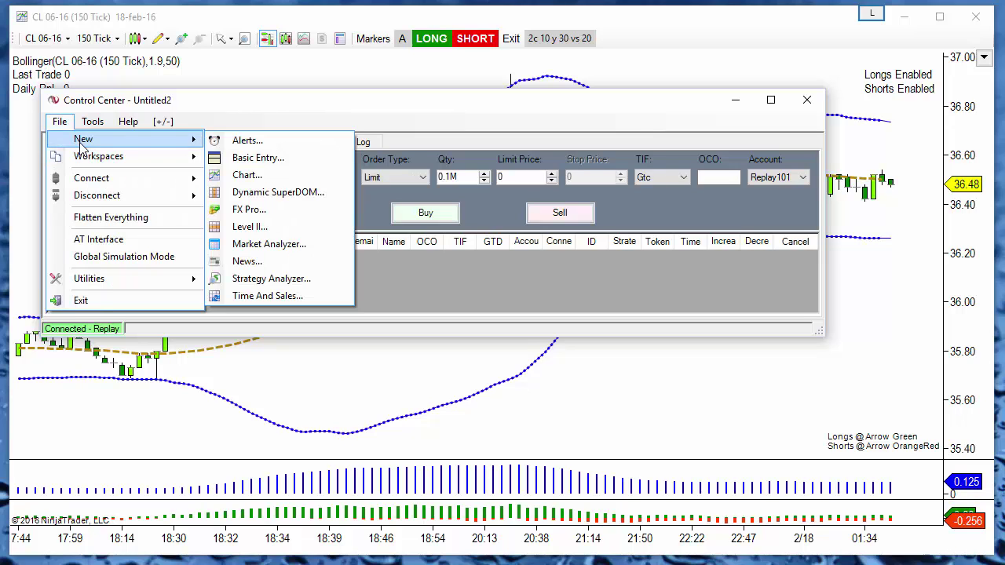
{"action": "left_click", "coordinate": [283, 180]}
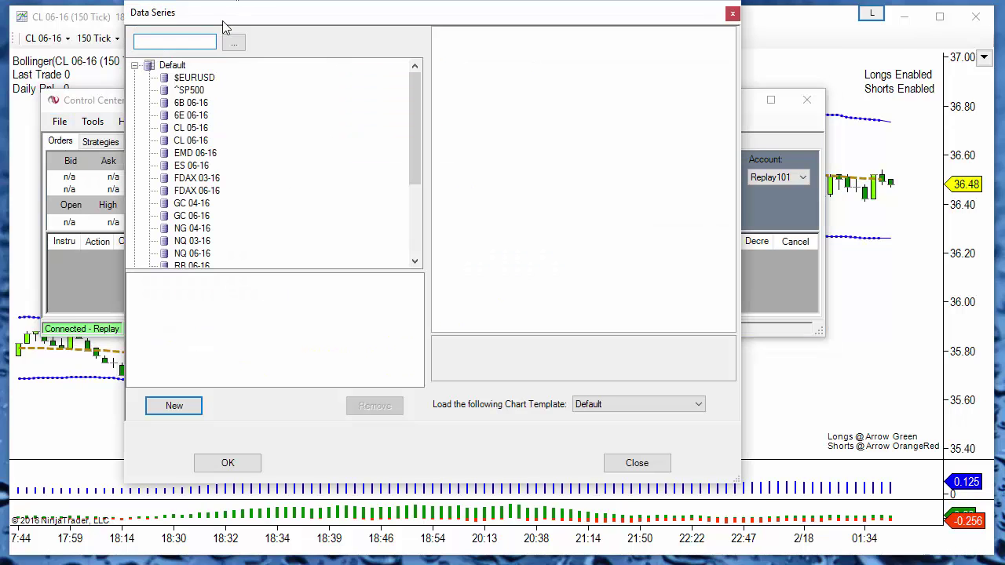
{"action": "left_click_drag", "start_coordinate": [225, 24], "coordinate": [278, 54]}
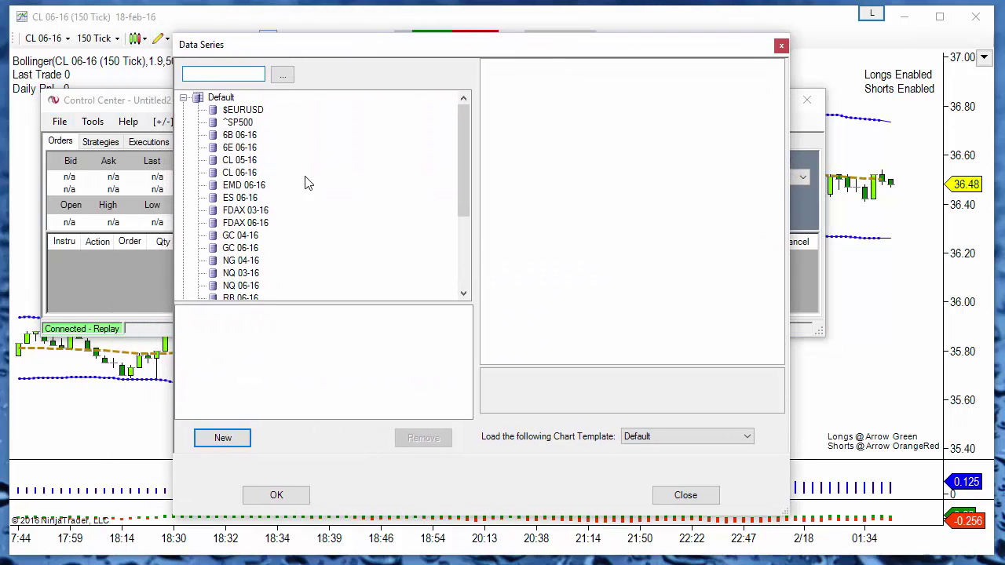
{"action": "left_click", "coordinate": [240, 135]}
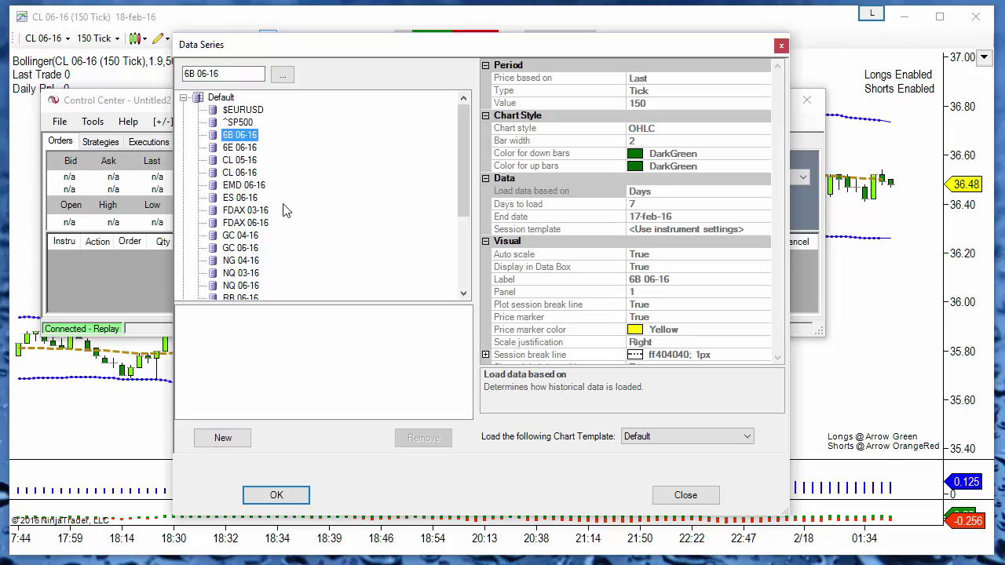
{"action": "double_click", "coordinate": [240, 137]}
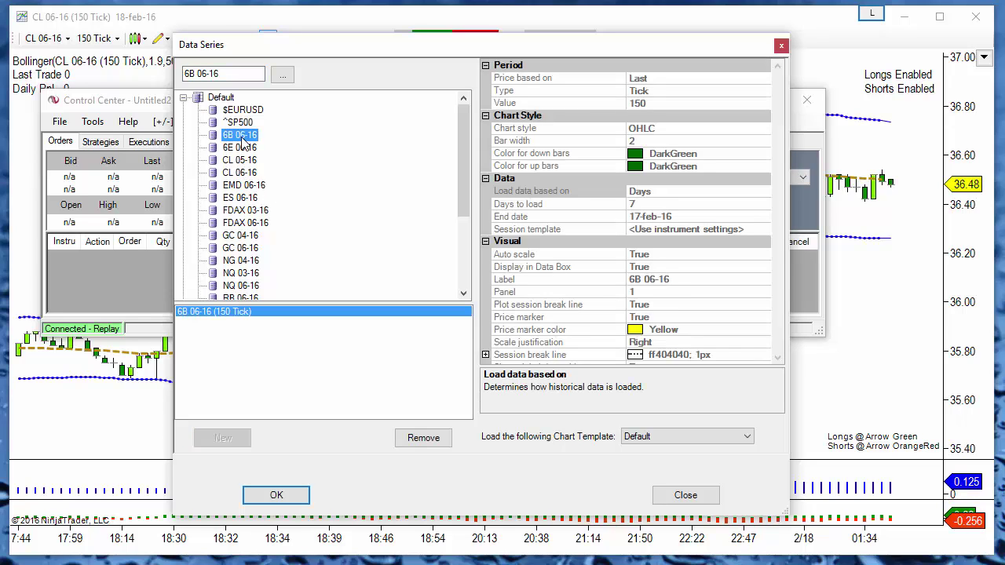
{"action": "left_click", "coordinate": [276, 496]}
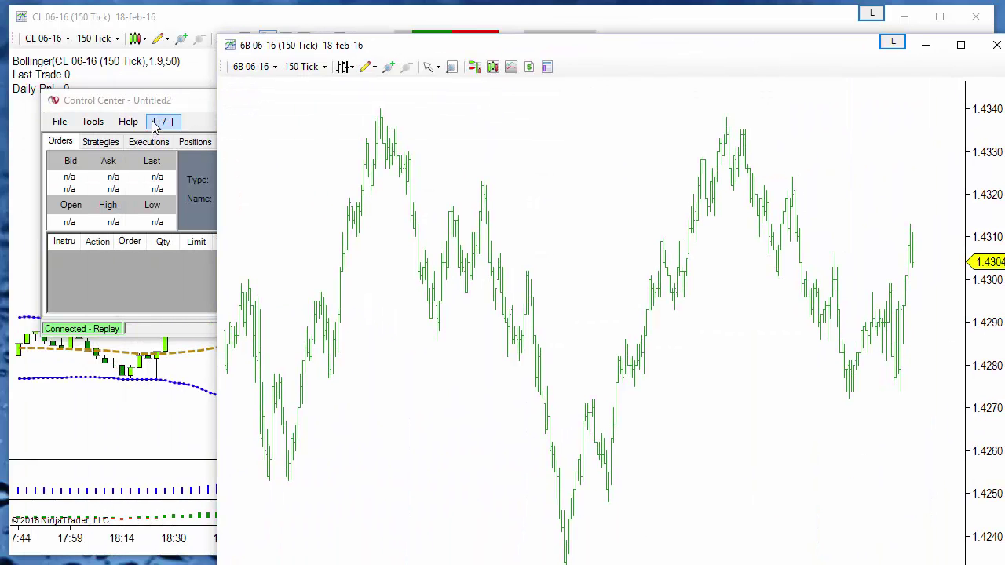
- Resize and position the CL and 6B chart windows side by side
{"action": "left_click", "coordinate": [135, 108]}
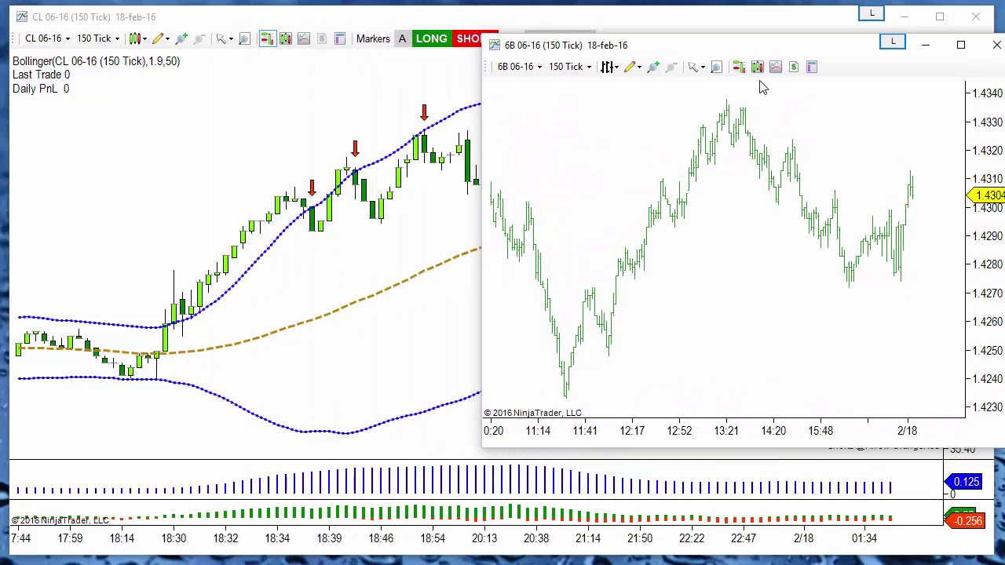
{"action": "left_click_drag", "start_coordinate": [759, 50], "coordinate": [724, 38]}
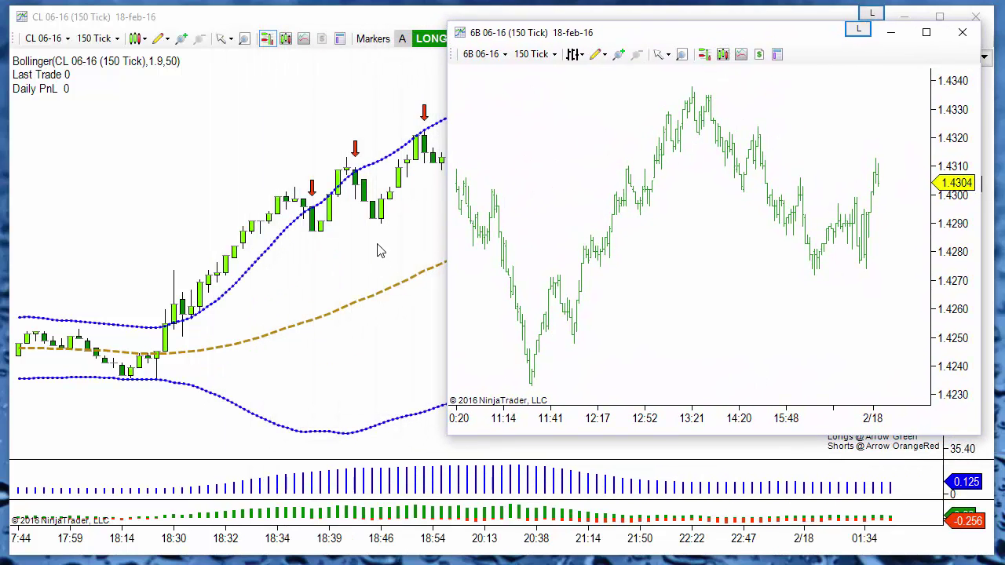
{"action": "left_click", "coordinate": [307, 150]}
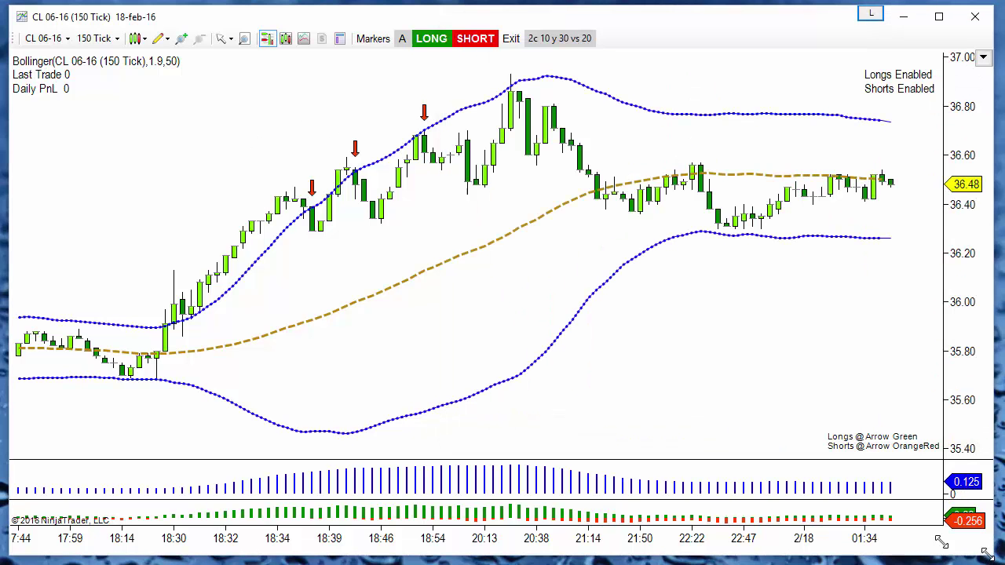
{"action": "left_click_drag", "start_coordinate": [991, 554], "coordinate": [524, 543]}
{"action": "left_click", "coordinate": [726, 308]}
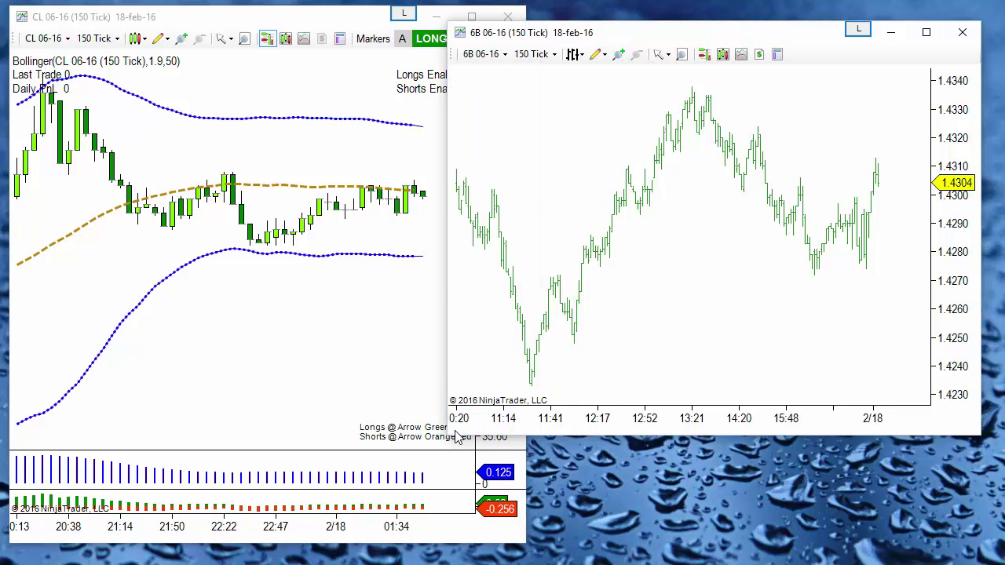
{"action": "left_click_drag", "start_coordinate": [448, 435], "coordinate": [538, 540]}
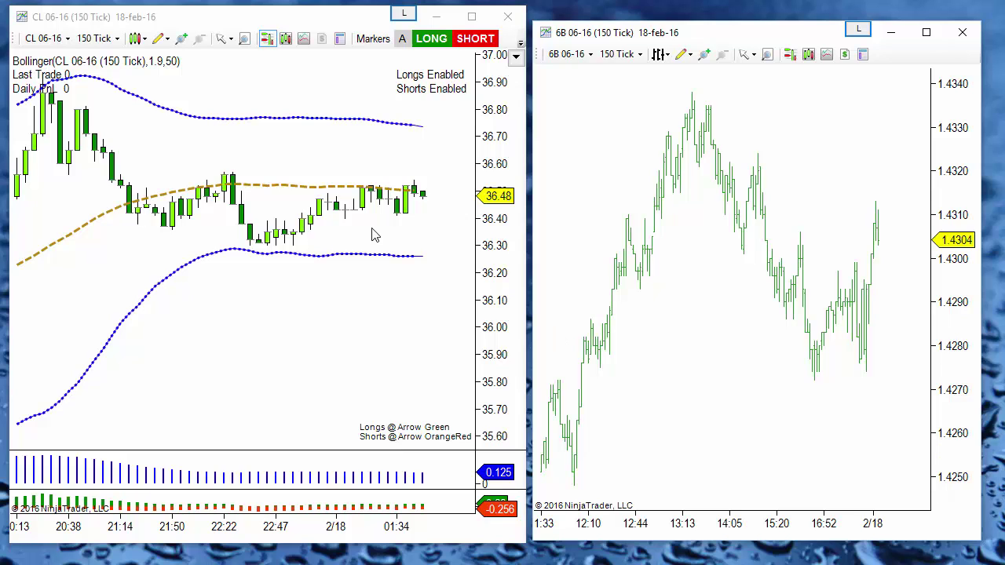
- Save the CL chart's setup as a chart template named 'prueba'
{"action": "right_click", "coordinate": [307, 86]}
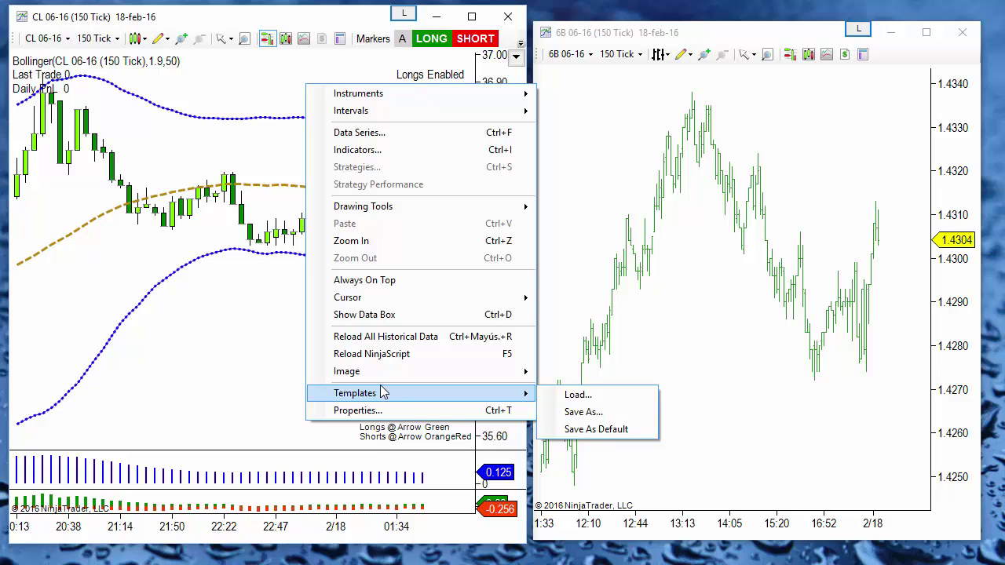
{"action": "right_click", "coordinate": [219, 100]}
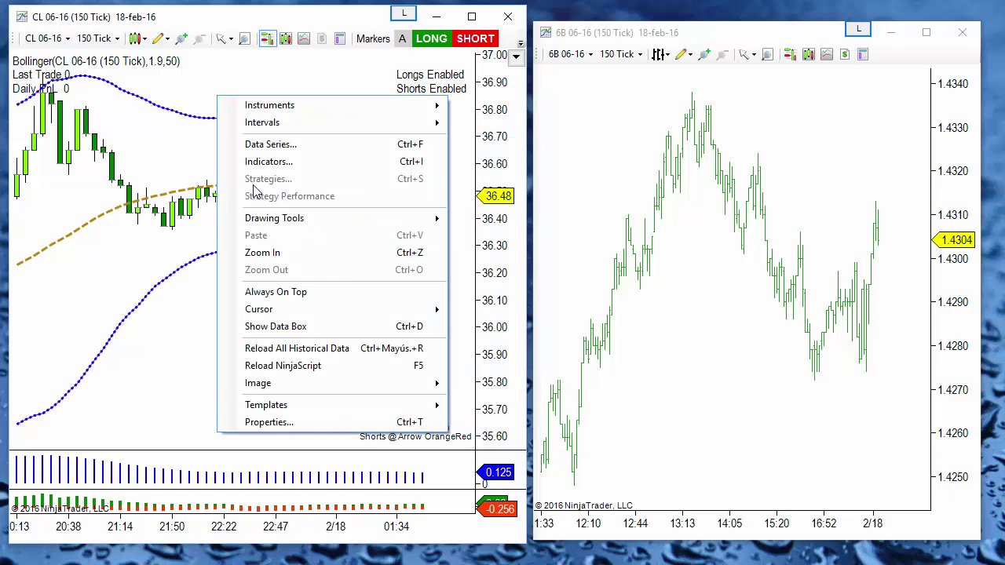
{"action": "mouse_move", "coordinate": [295, 407]}
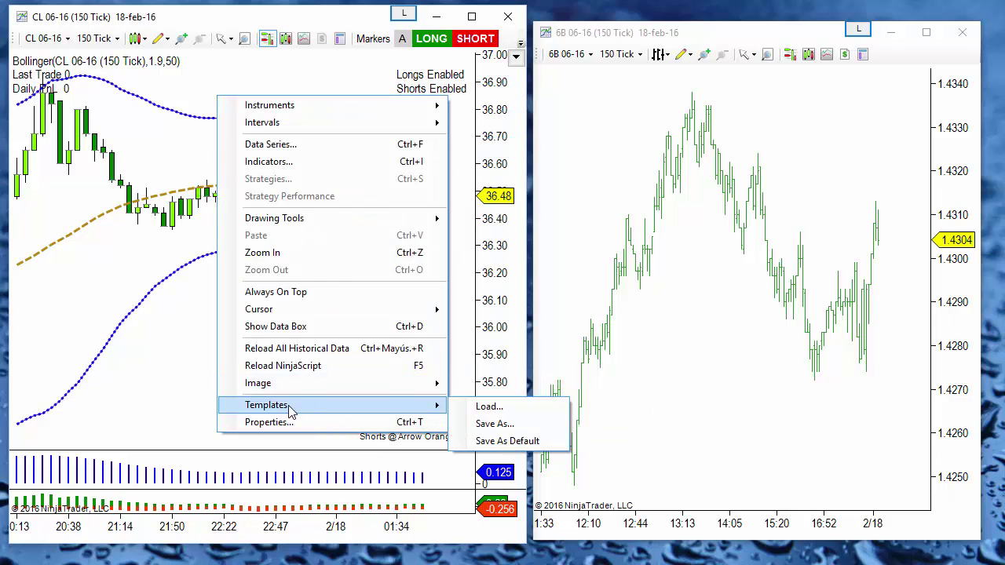
{"action": "left_click", "coordinate": [517, 426]}
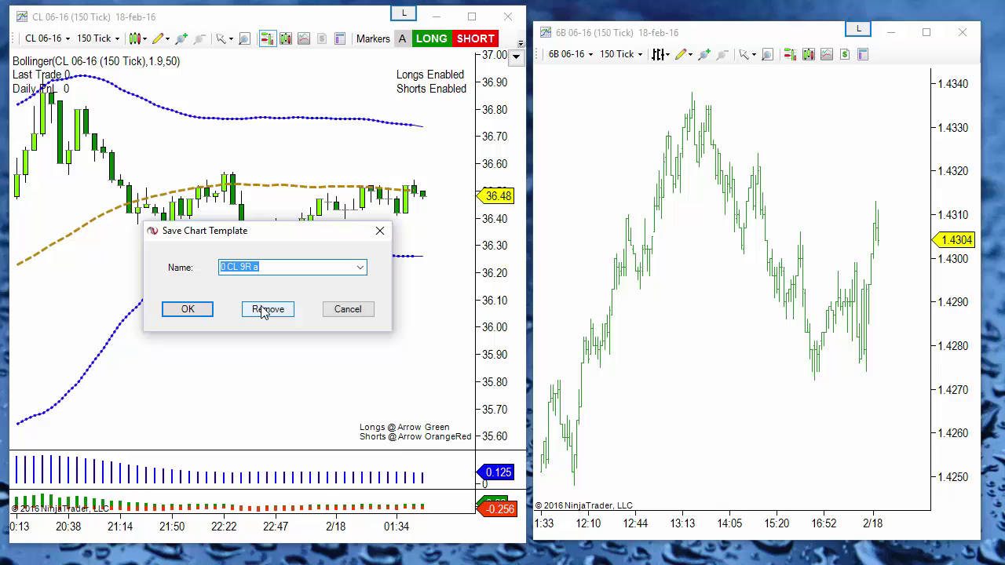
{"action": "type", "text": "prueba"}
{"action": "left_click", "coordinate": [200, 309]}
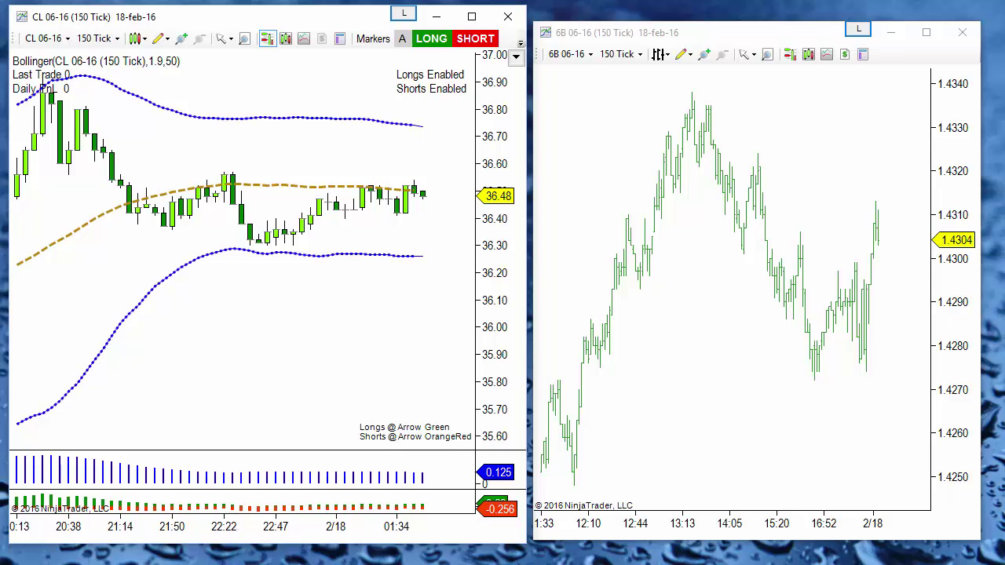
- Check prueba.xml in Documentos\NinjaTrader 7\templates\Chart, then minimize File Explorer
{"action": "key", "text": "super+e"}
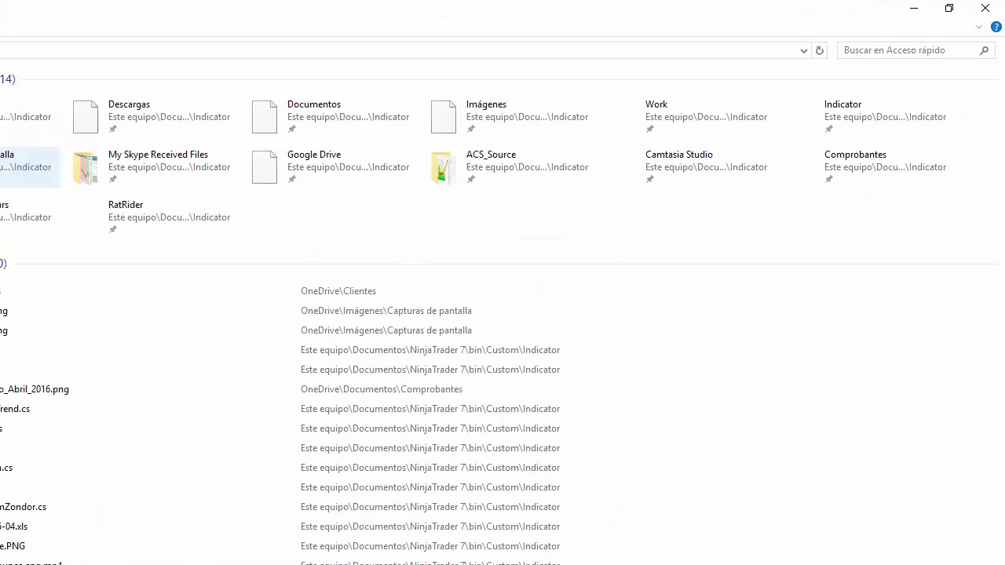
{"action": "double_click", "coordinate": [71, 7]}
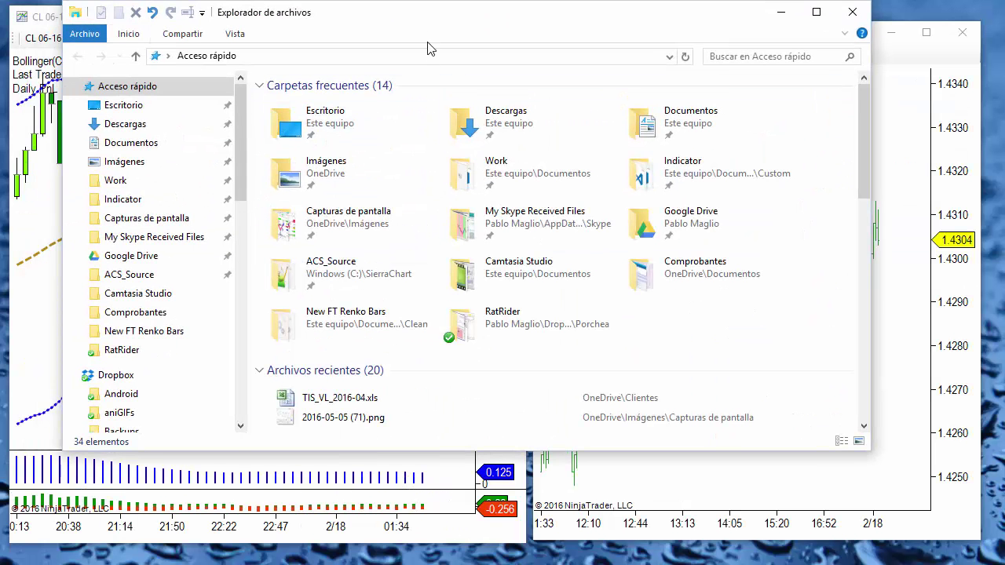
{"action": "double_click", "coordinate": [691, 149]}
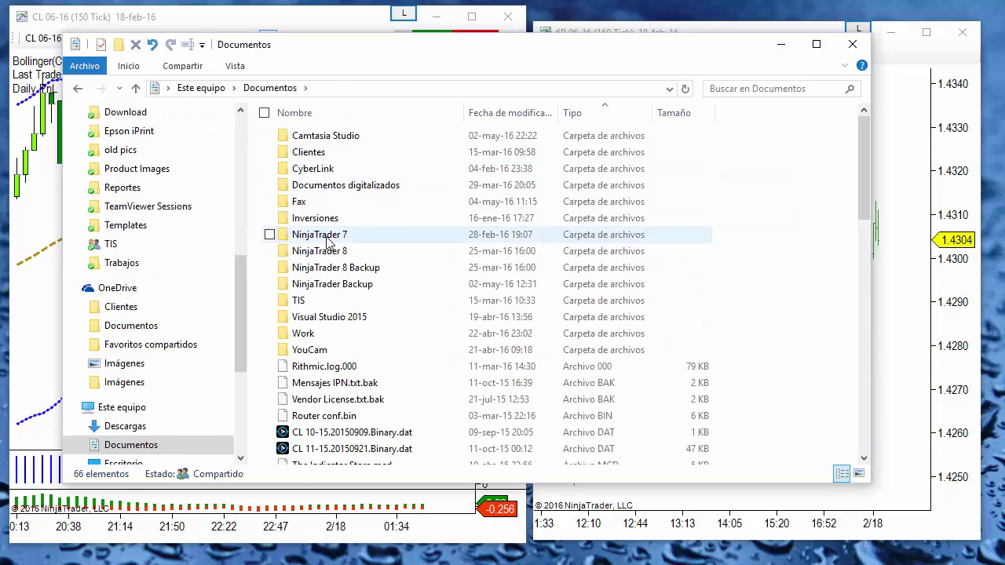
{"action": "double_click", "coordinate": [326, 237]}
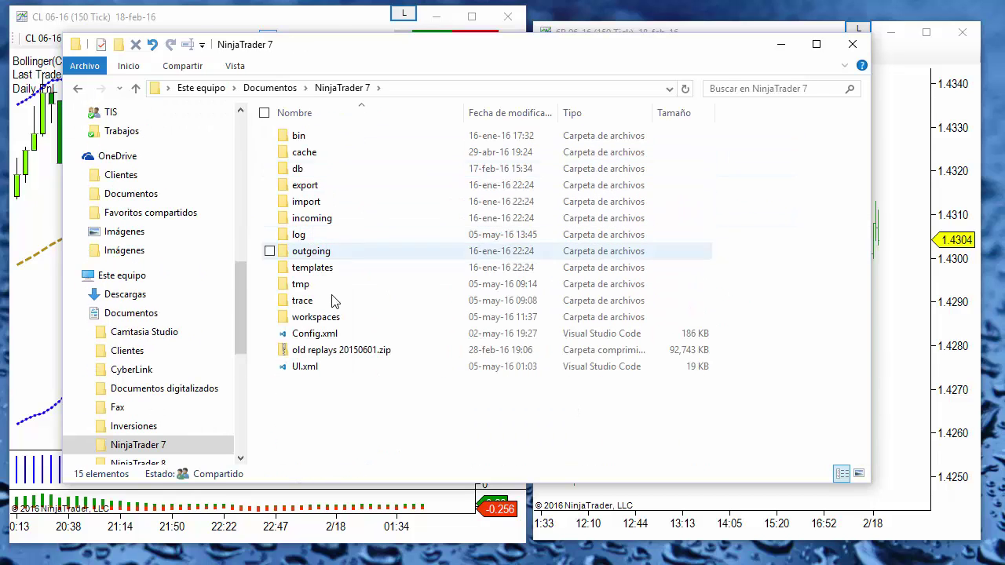
{"action": "double_click", "coordinate": [326, 272]}
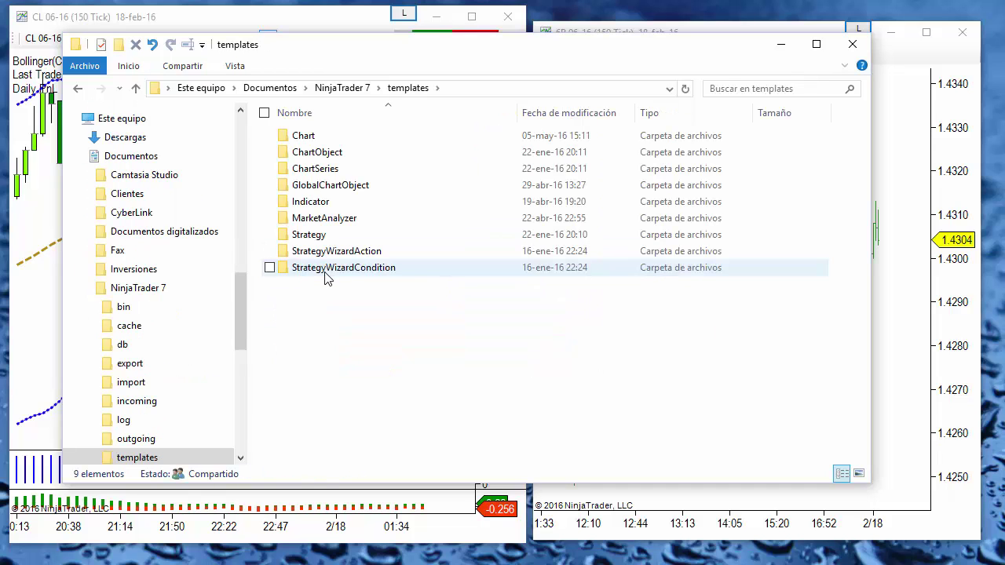
{"action": "double_click", "coordinate": [308, 138]}
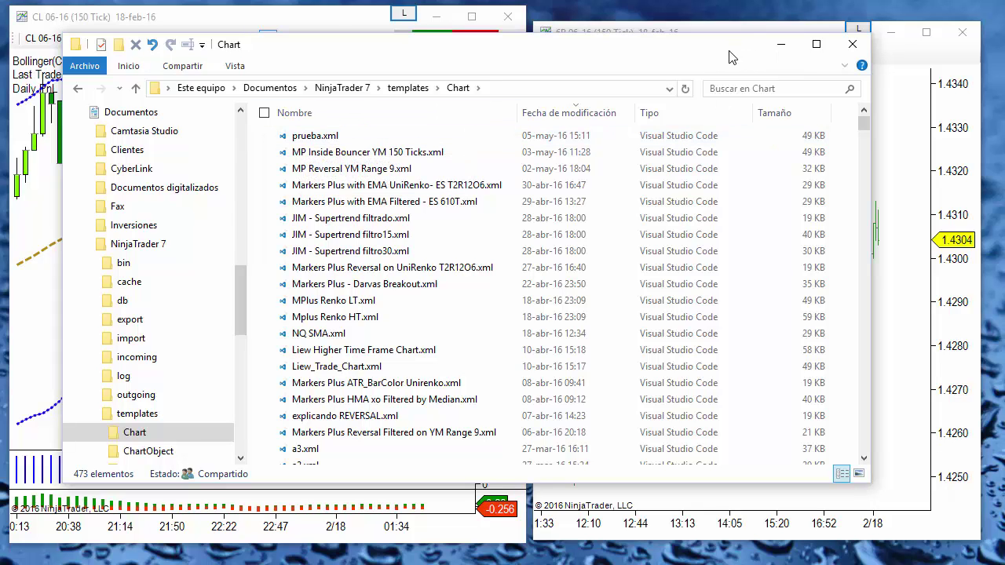
{"action": "key", "text": "super+Down"}
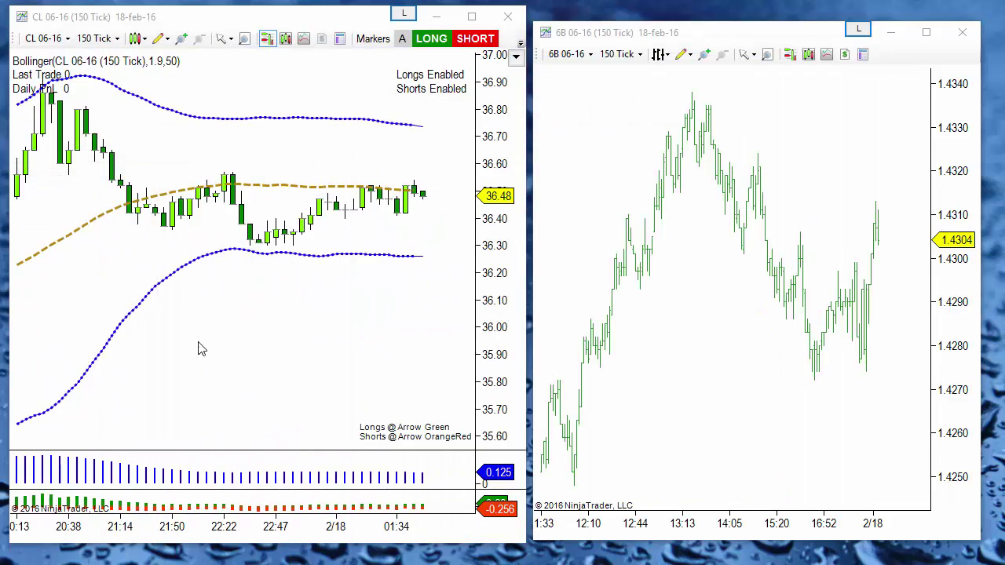
- Remove all applied indicators from the CL chart and widen its window over the 6B chart
{"action": "right_click", "coordinate": [237, 102]}
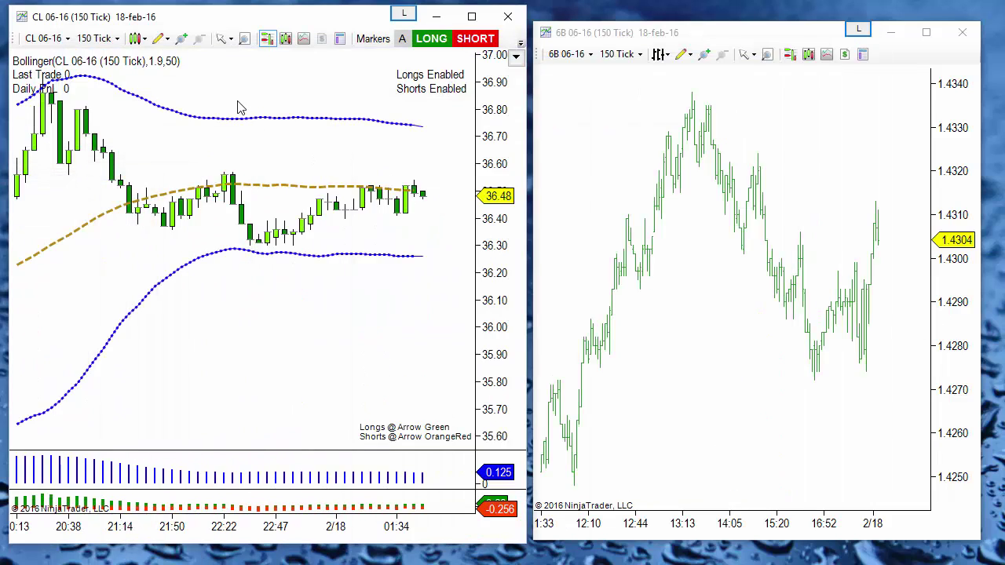
{"action": "left_click", "coordinate": [282, 167]}
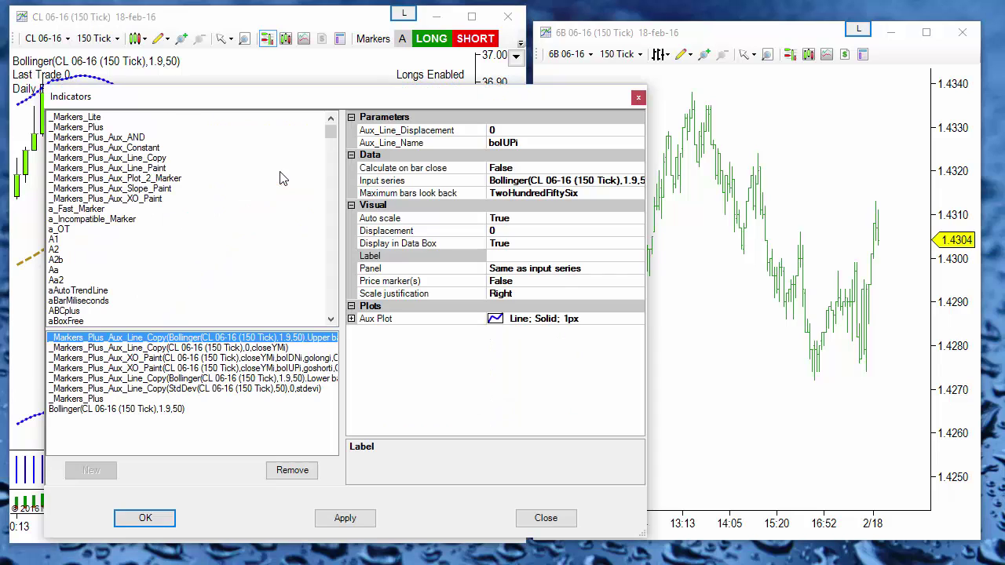
{"action": "left_click", "coordinate": [292, 469]}
{"action": "left_click", "coordinate": [290, 471]}
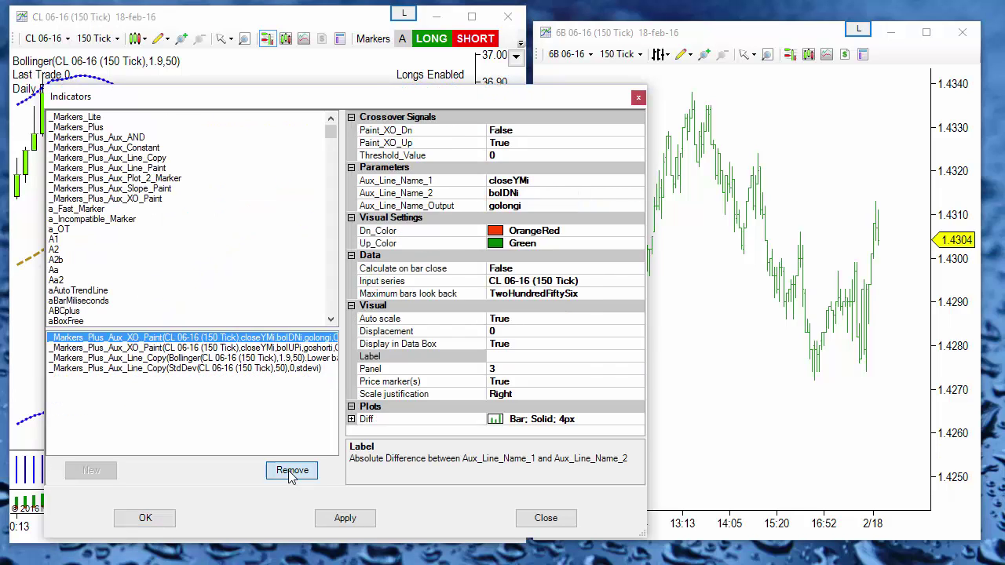
{"action": "left_click", "coordinate": [291, 471]}
{"action": "left_click", "coordinate": [290, 472]}
{"action": "left_click", "coordinate": [157, 520]}
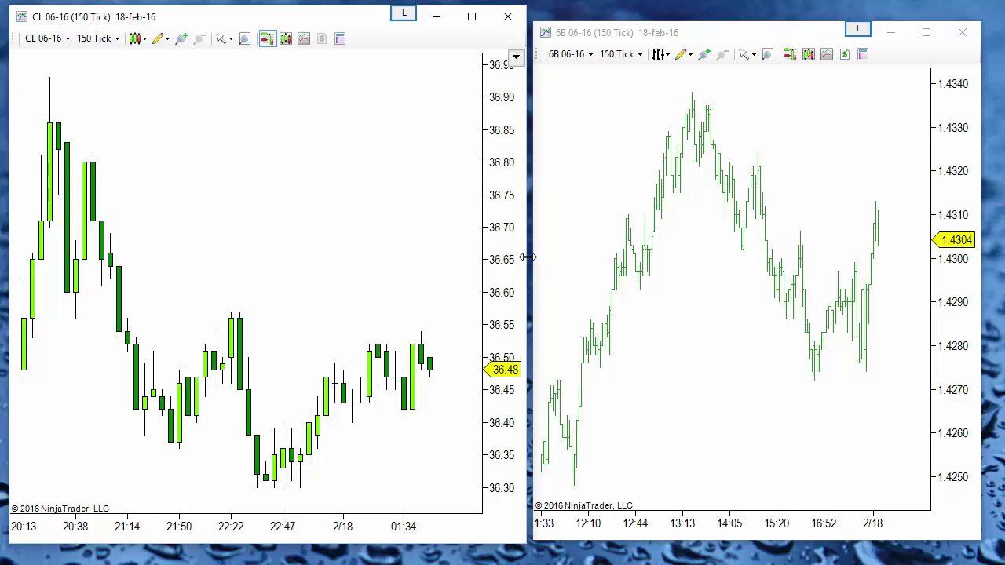
{"action": "left_click_drag", "start_coordinate": [527, 258], "coordinate": [902, 223]}
- Load the 'prueba' chart template onto the CL chart
{"action": "right_click", "coordinate": [314, 117]}
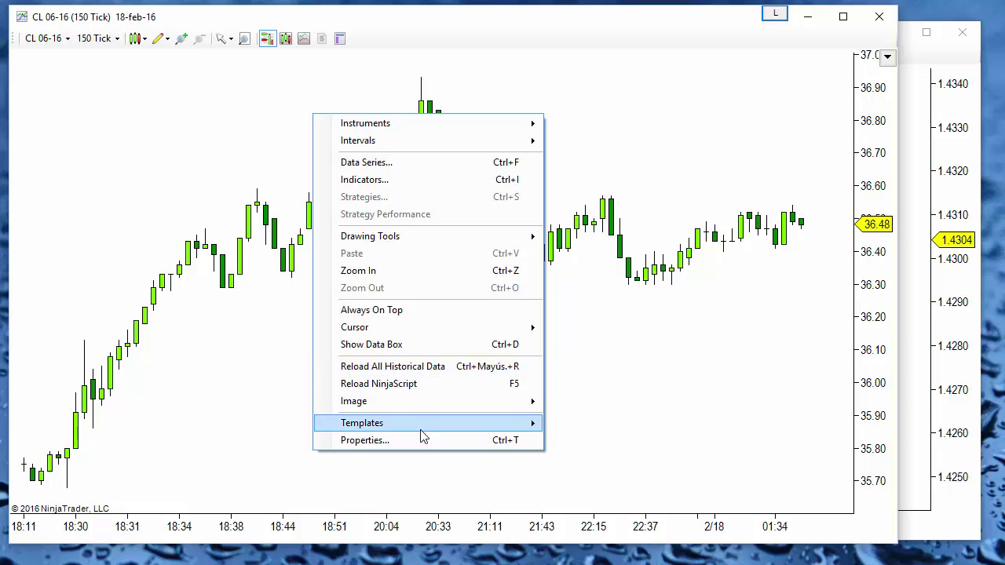
{"action": "mouse_move", "coordinate": [421, 431]}
{"action": "left_click", "coordinate": [579, 428]}
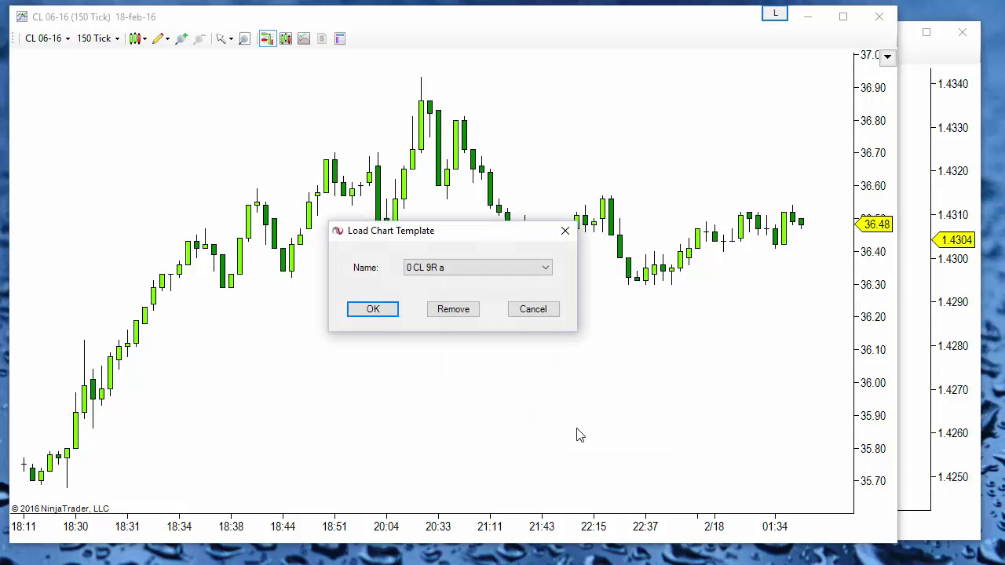
{"action": "key", "text": "p"}
{"action": "left_click", "coordinate": [468, 268]}
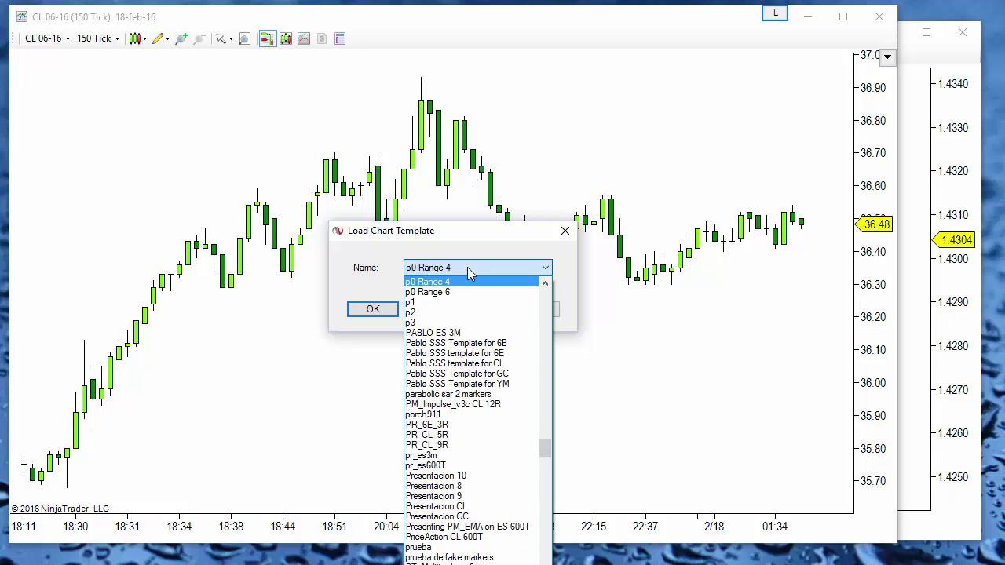
{"action": "scroll", "coordinate": [467, 445], "scroll_direction": "down", "scroll_amount": 4}
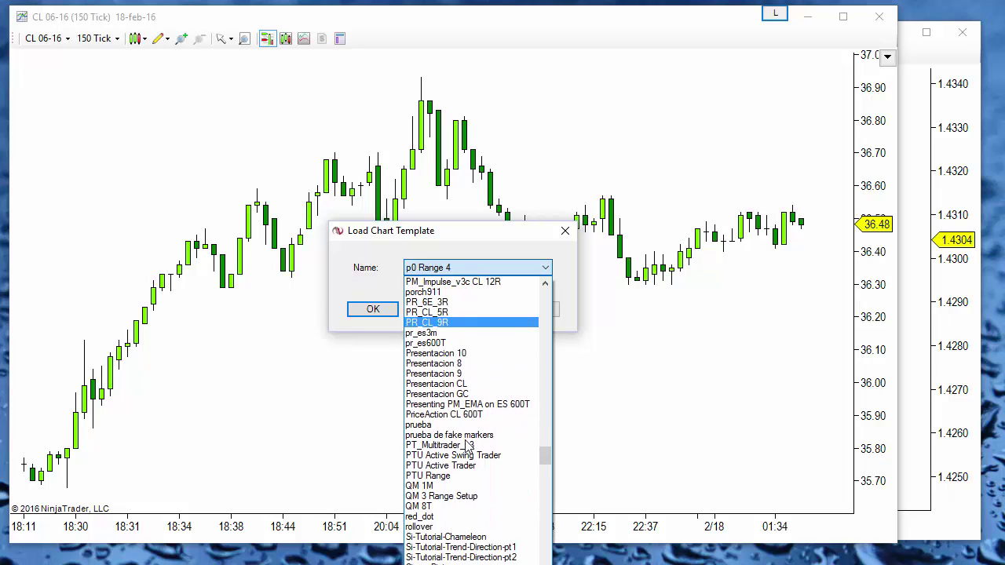
{"action": "left_click", "coordinate": [452, 430]}
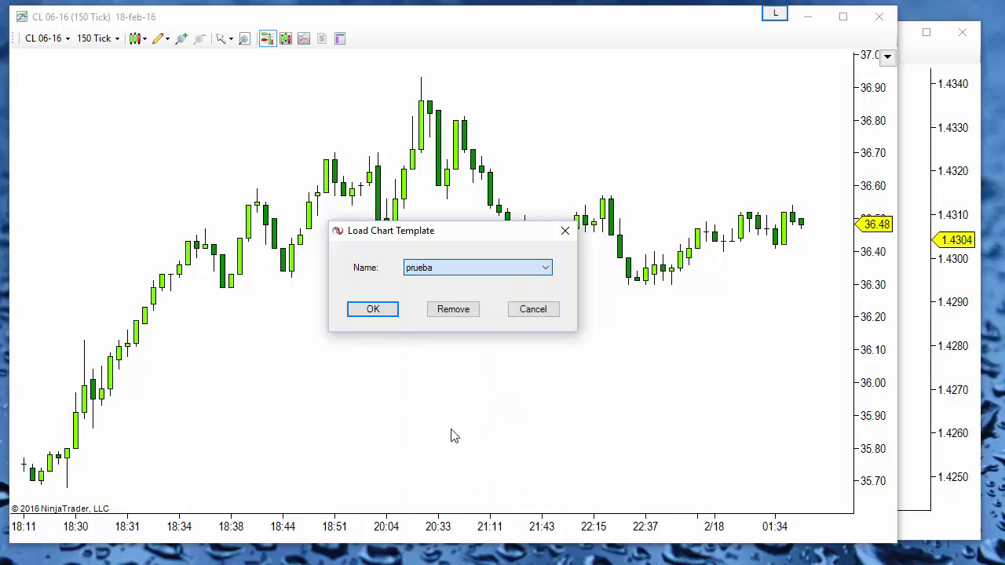
{"action": "left_click", "coordinate": [383, 312]}
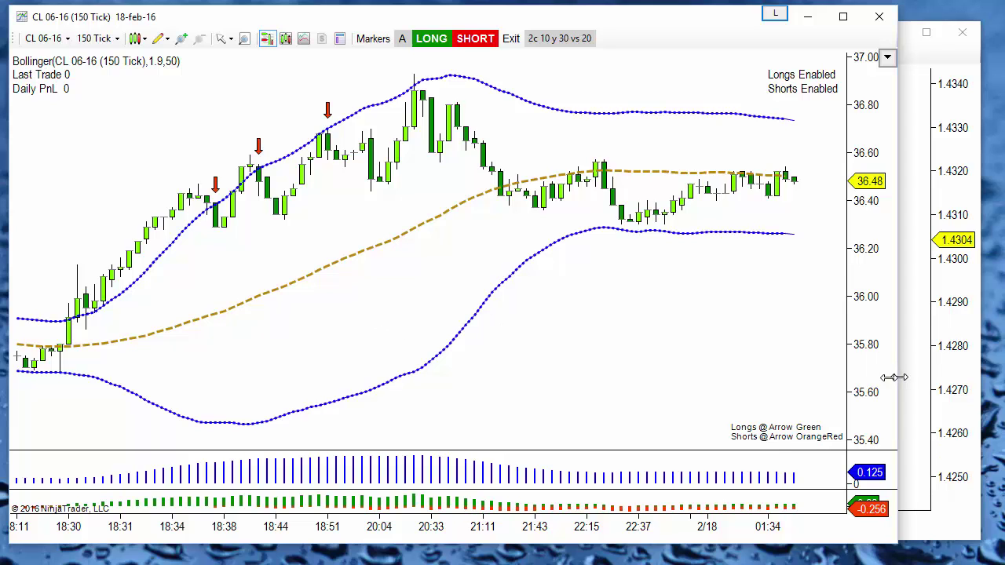
- Narrow the CL chart beside the 6B chart and adjust both window sizes
{"action": "left_click_drag", "start_coordinate": [893, 378], "coordinate": [524, 378]}
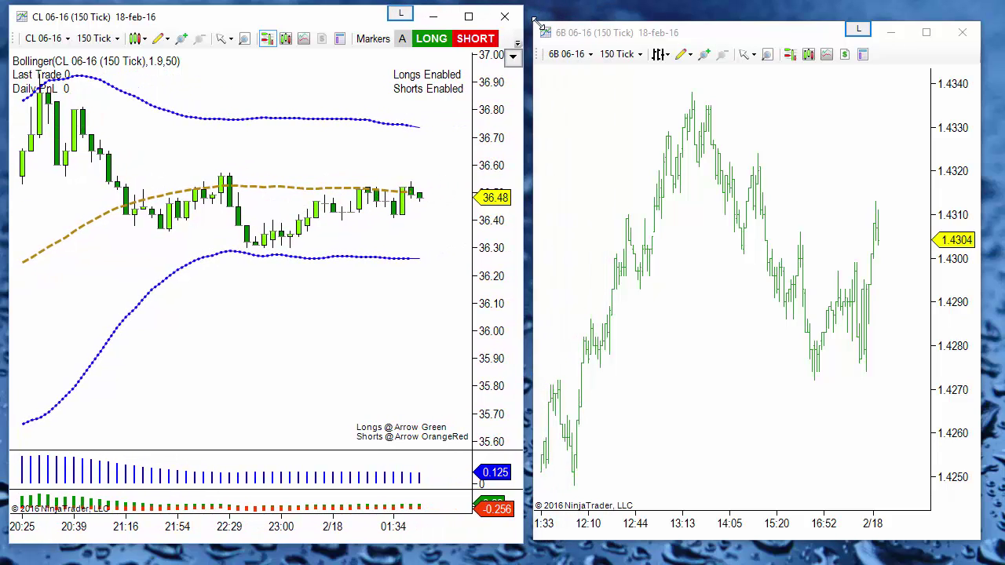
{"action": "left_click_drag", "start_coordinate": [535, 24], "coordinate": [532, 11]}
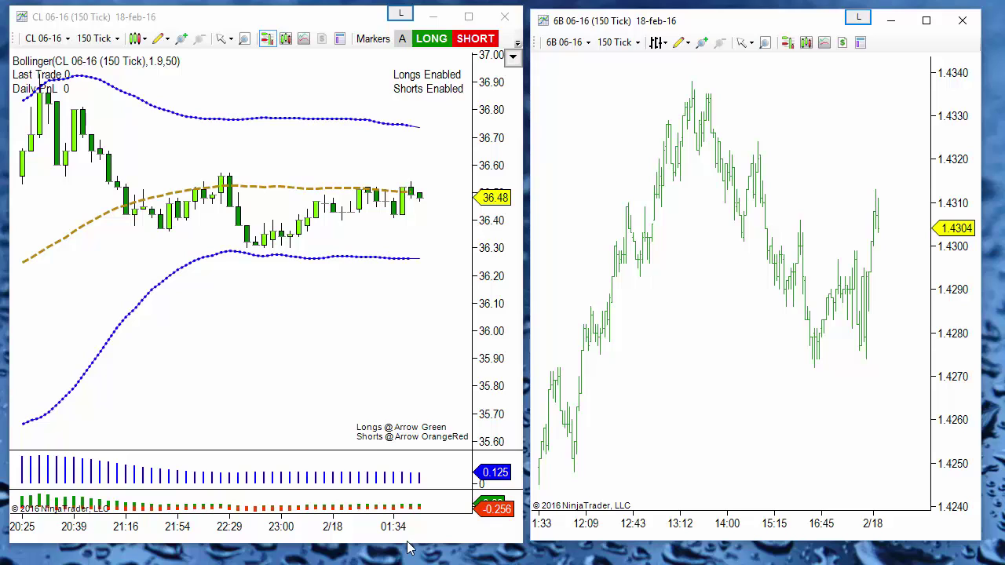
{"action": "left_click_drag", "start_coordinate": [406, 545], "coordinate": [404, 557]}
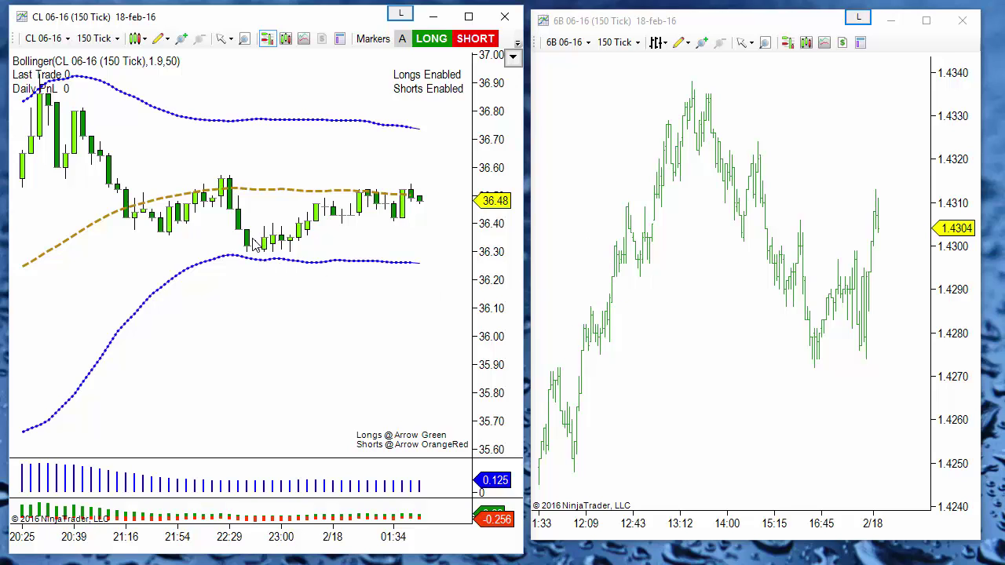
{"action": "double_click", "coordinate": [241, 192]}
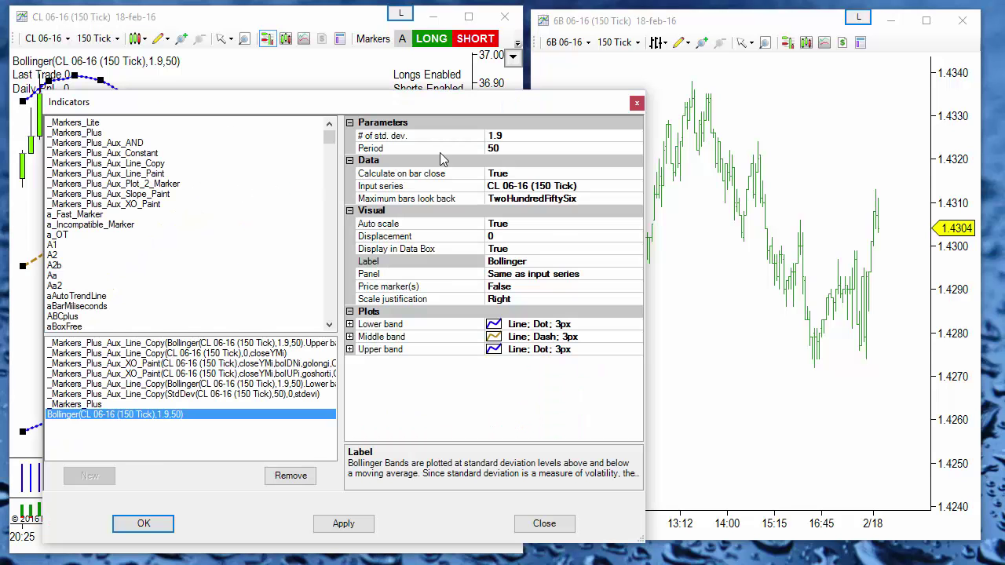
{"action": "left_click_drag", "start_coordinate": [437, 108], "coordinate": [552, 74]}
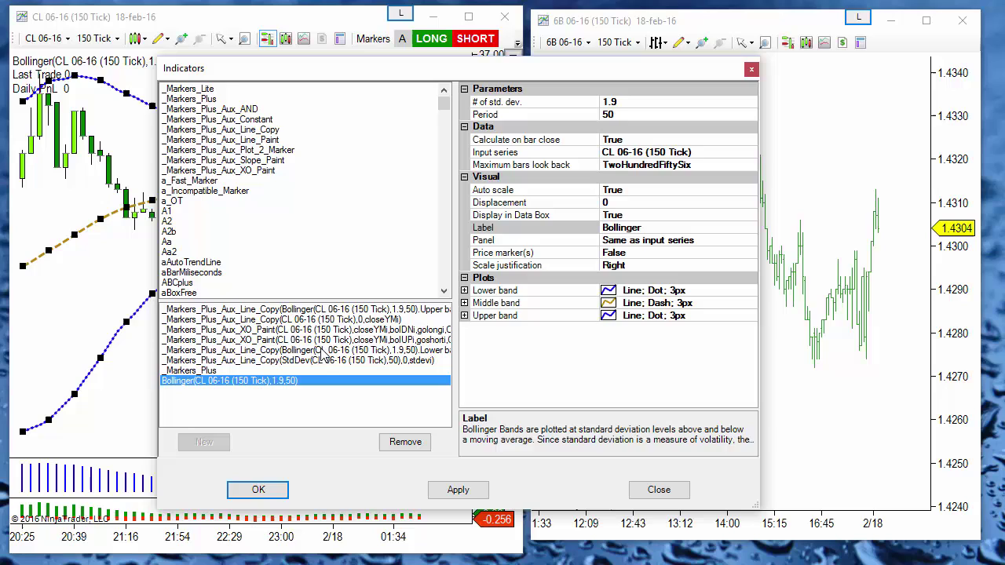
{"action": "left_click", "coordinate": [254, 312]}
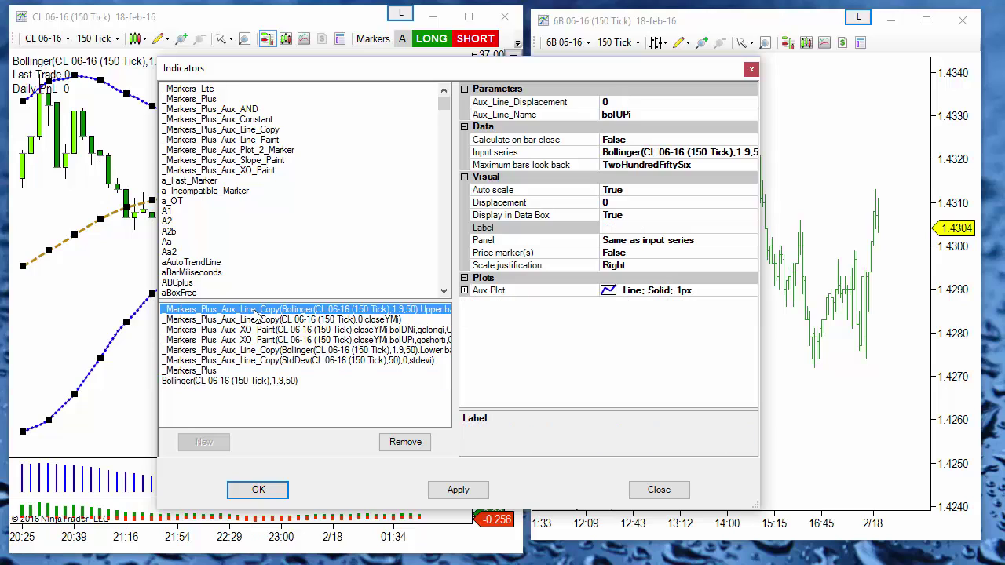
{"action": "left_click", "coordinate": [648, 115]}
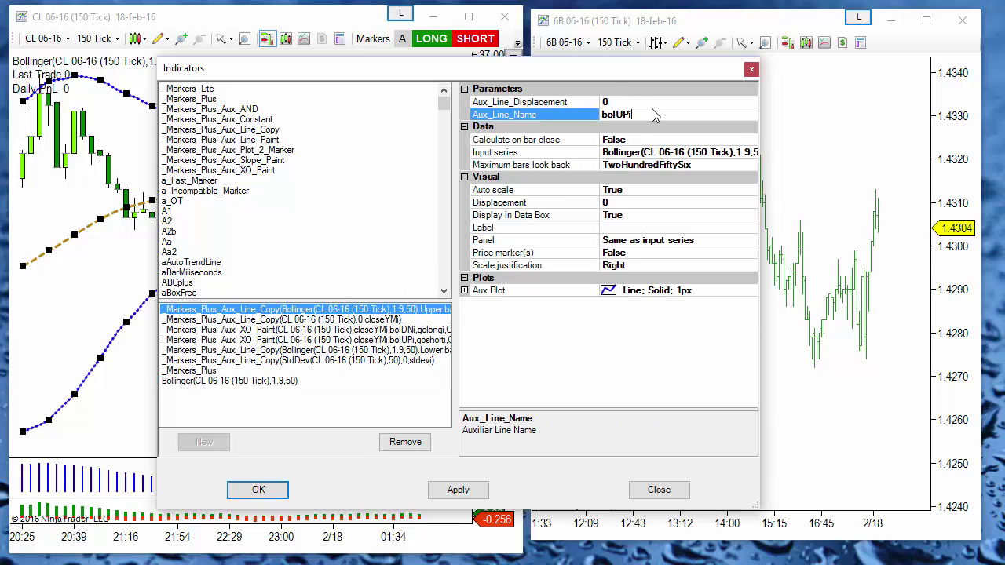
{"action": "left_click_drag", "start_coordinate": [641, 114], "coordinate": [600, 116]}
{"action": "left_click", "coordinate": [284, 320]}
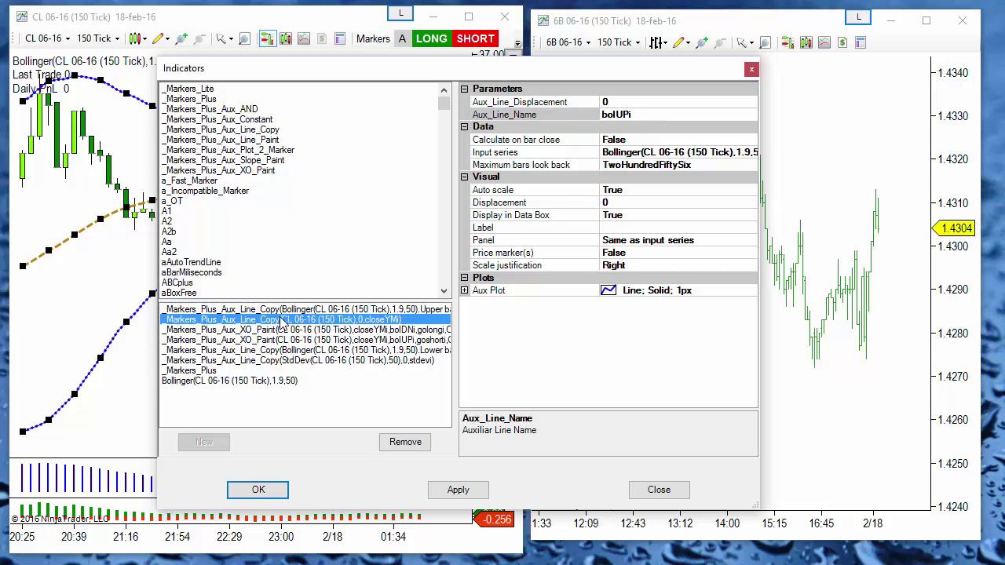
{"action": "left_click", "coordinate": [671, 115]}
{"action": "left_click_drag", "start_coordinate": [671, 114], "coordinate": [600, 115]}
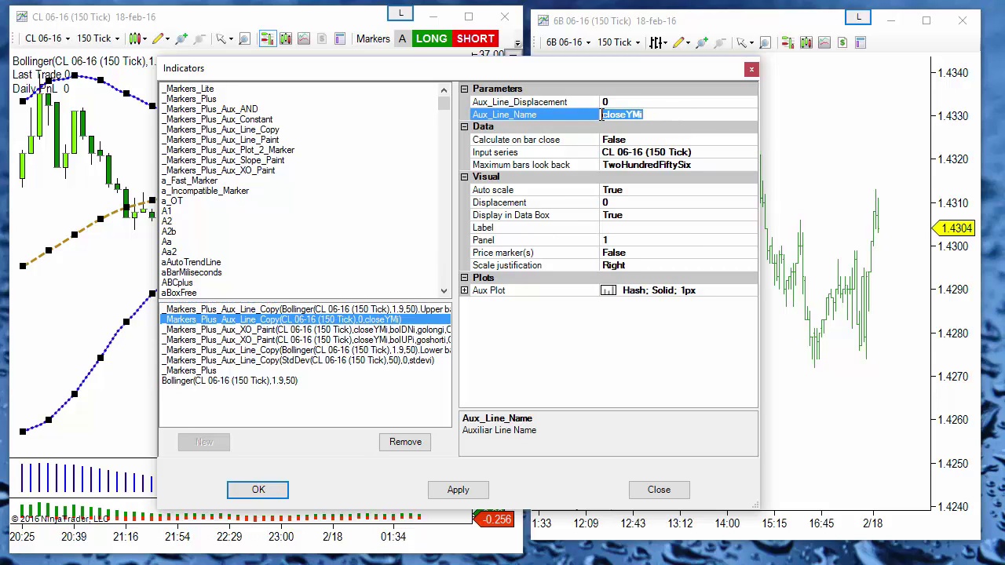
{"action": "left_click", "coordinate": [278, 330]}
{"action": "left_click", "coordinate": [656, 489]}
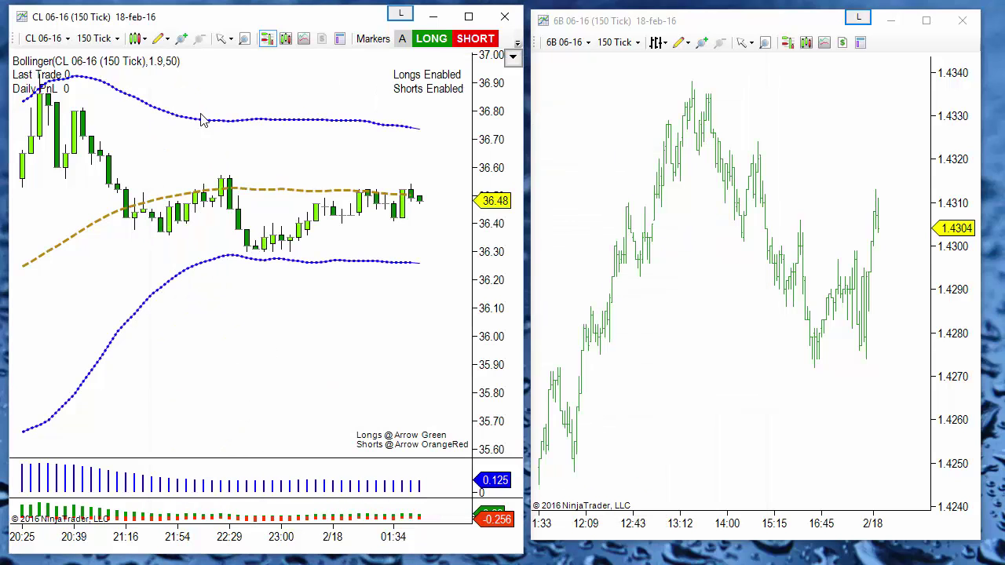
- Look over the 6B chart's indicator settings and close them unchanged
{"action": "right_click", "coordinate": [562, 166]}
{"action": "left_click", "coordinate": [634, 232]}
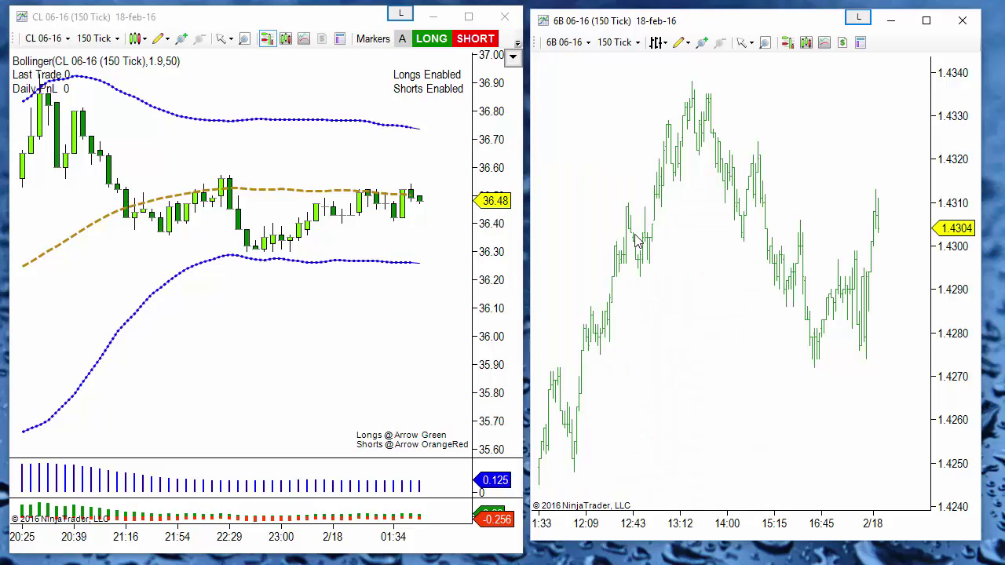
{"action": "left_click_drag", "start_coordinate": [658, 98], "coordinate": [286, 44]}
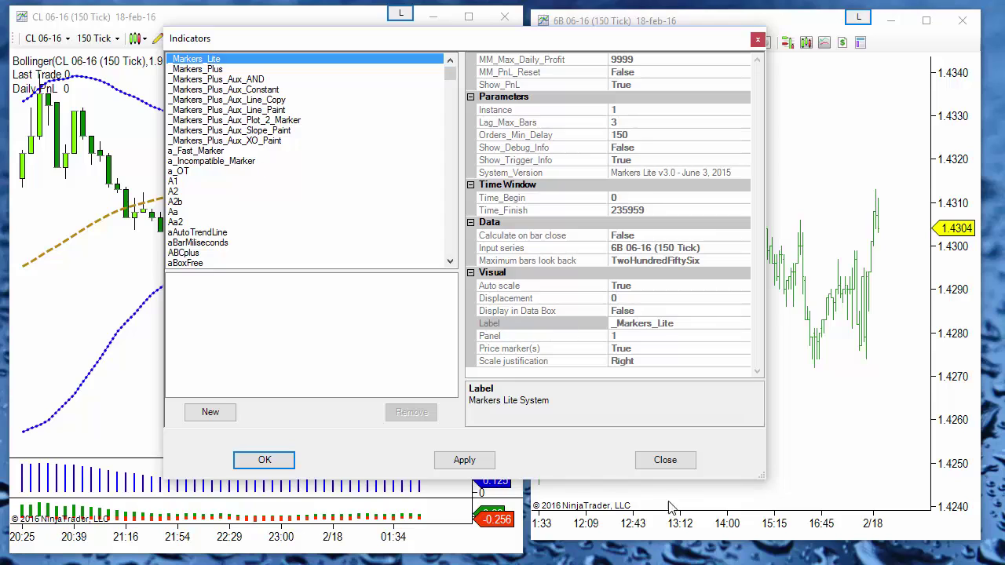
{"action": "left_click", "coordinate": [661, 462]}
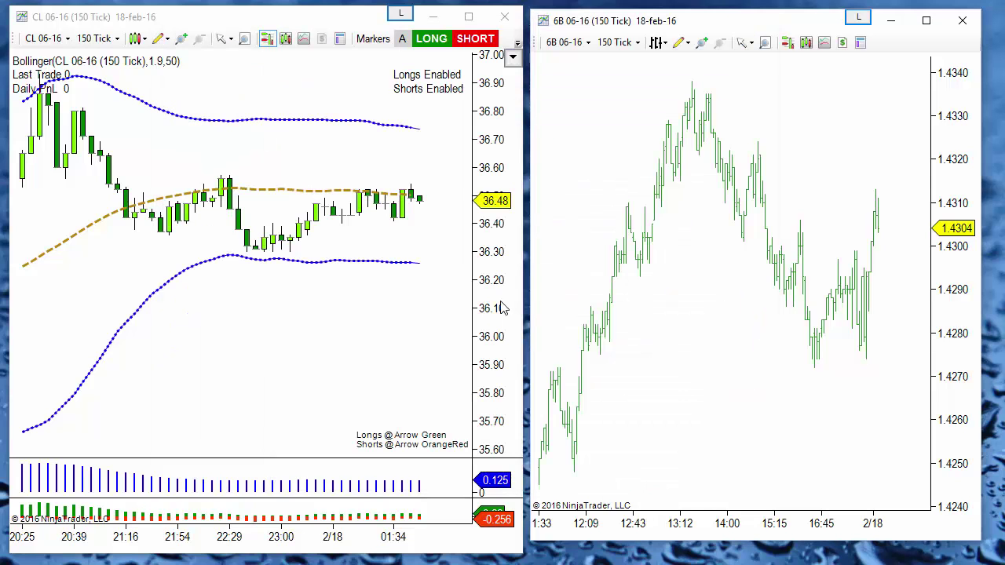
- Load the 'prueba' template onto the 6B chart from the template list
{"action": "right_click", "coordinate": [625, 94]}
{"action": "mouse_move", "coordinate": [705, 402]}
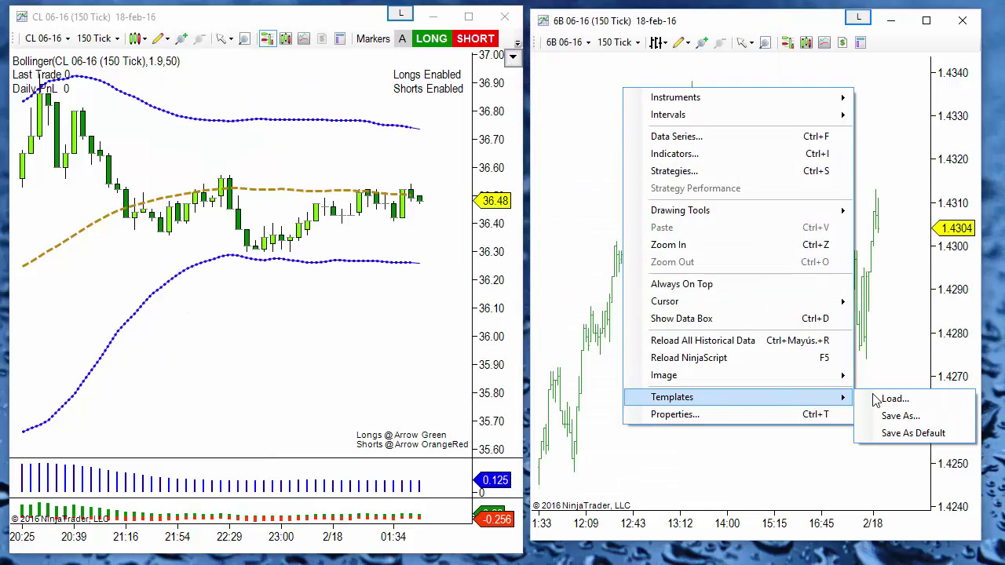
{"action": "left_click", "coordinate": [887, 398]}
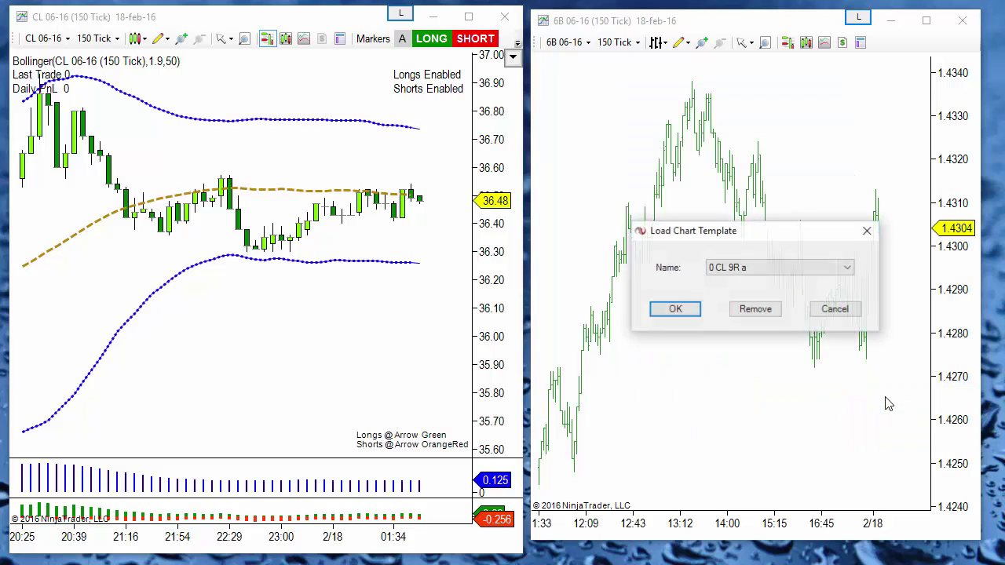
{"action": "left_click", "coordinate": [759, 274]}
{"action": "scroll", "coordinate": [760, 274], "scroll_direction": "down", "scroll_amount": 10}
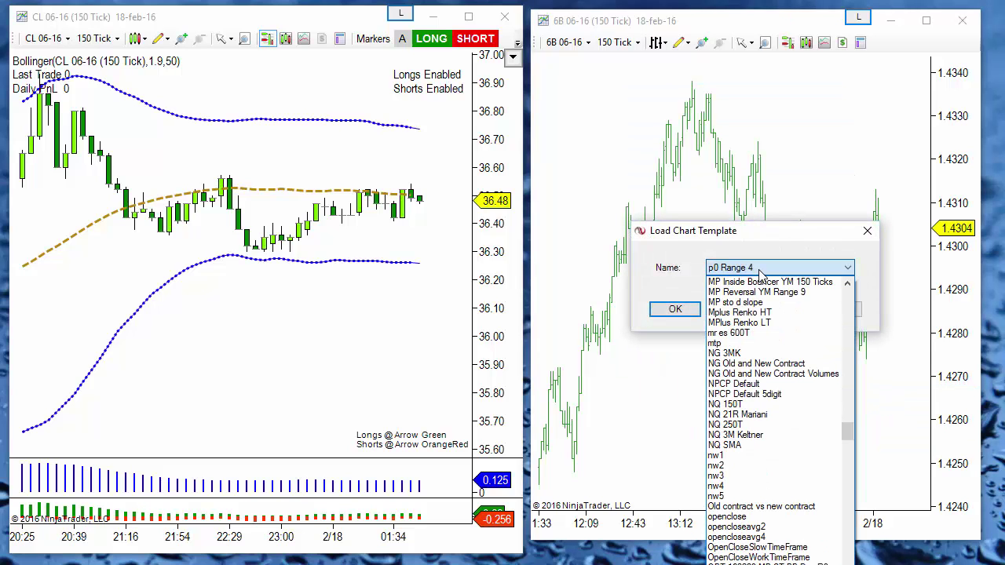
{"action": "scroll", "coordinate": [760, 287], "scroll_direction": "down", "scroll_amount": 1}
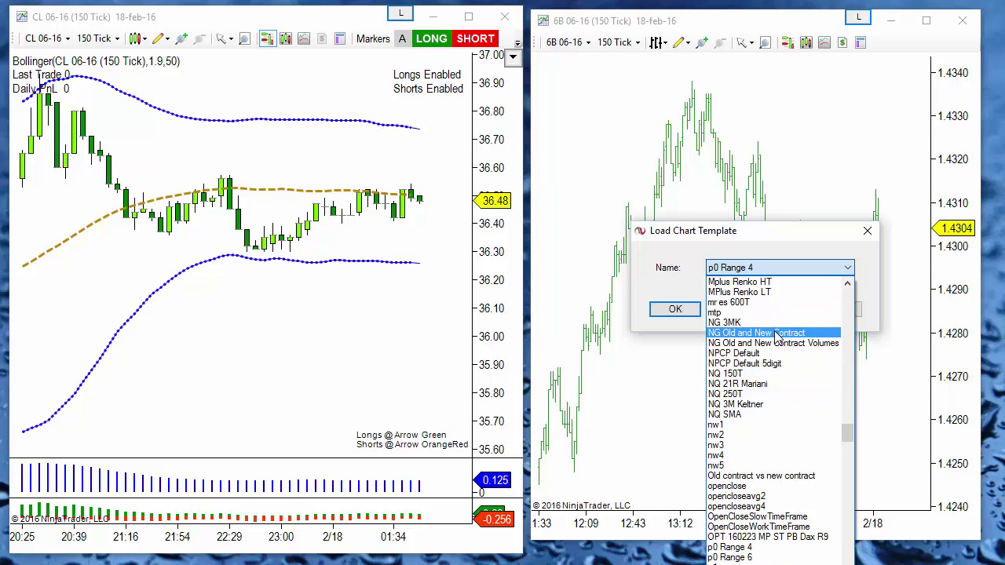
{"action": "scroll", "coordinate": [777, 335], "scroll_direction": "down", "scroll_amount": 6}
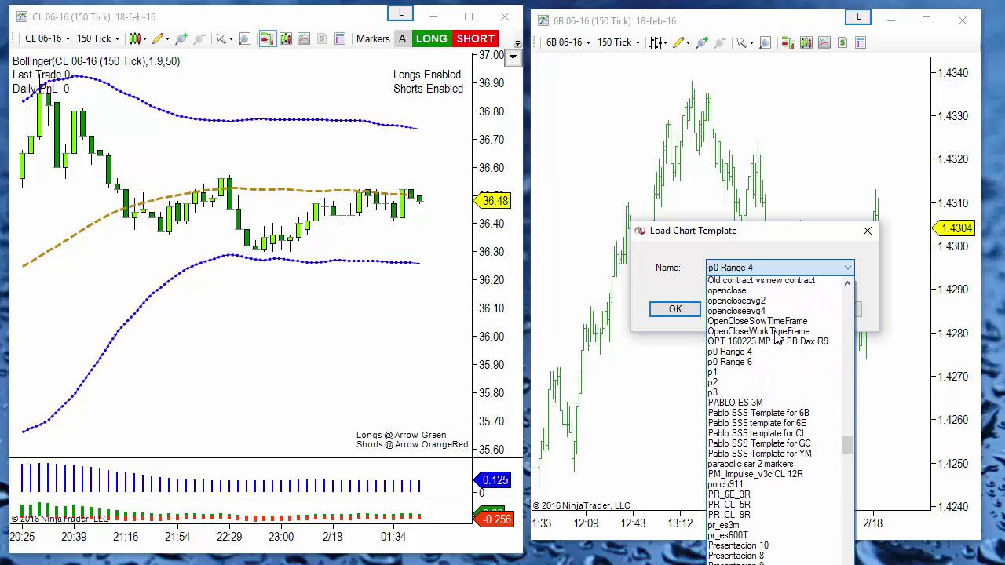
{"action": "scroll", "coordinate": [759, 490], "scroll_direction": "down", "scroll_amount": 4}
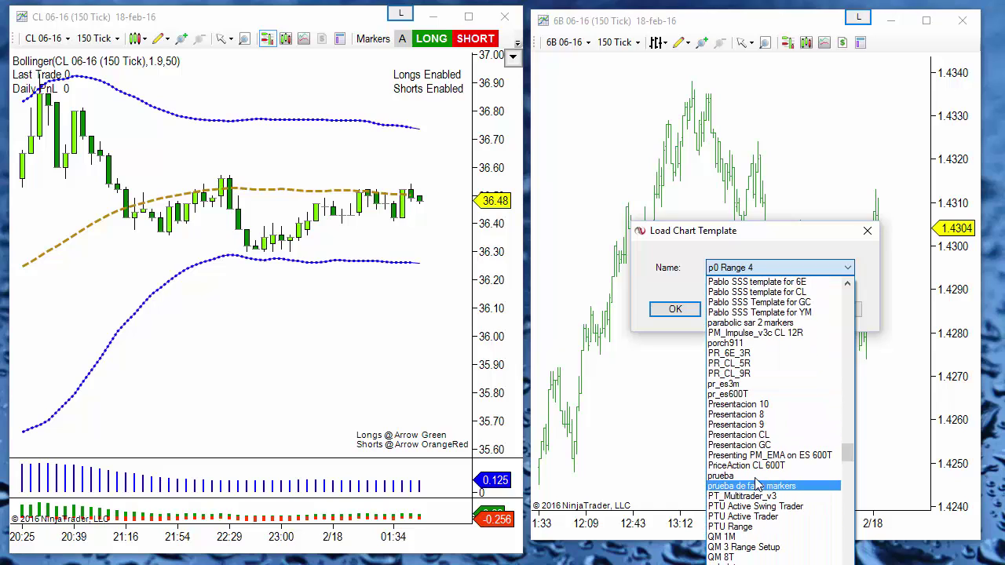
{"action": "left_click", "coordinate": [752, 476]}
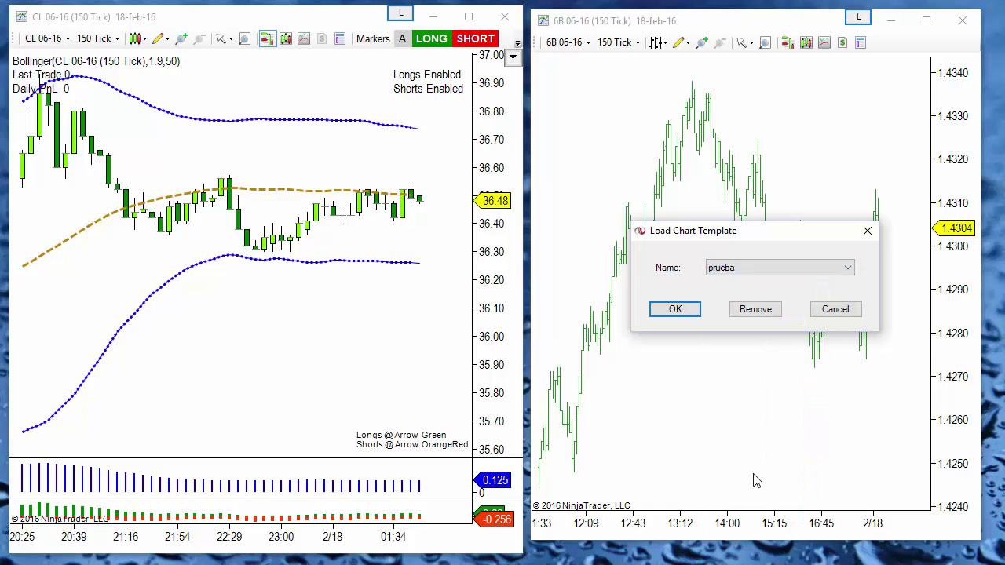
{"action": "left_click", "coordinate": [675, 309]}
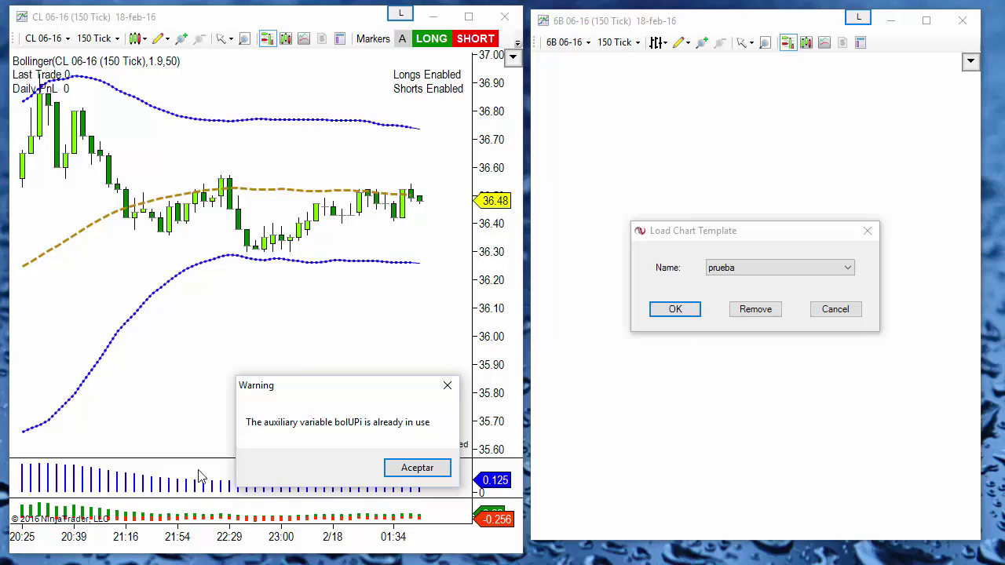
- Accept the in-use warnings for bolUPi, closeYMi, bolDNi, stdevi, golongi and goshorti
{"action": "left_click_drag", "start_coordinate": [298, 392], "coordinate": [349, 265]}
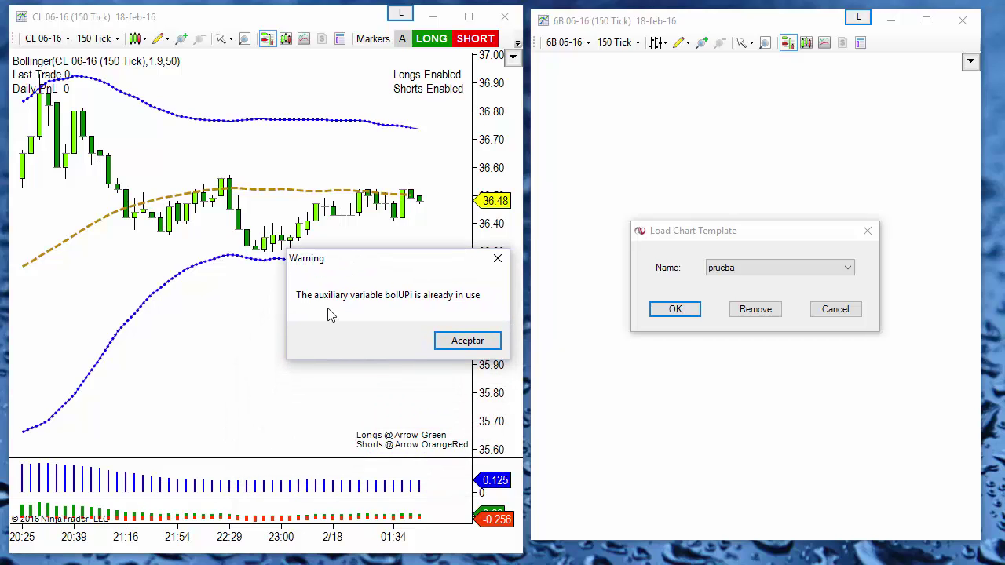
{"action": "left_click", "coordinate": [467, 344]}
{"action": "left_click_drag", "start_coordinate": [332, 387], "coordinate": [373, 243]}
{"action": "left_click", "coordinate": [450, 328]}
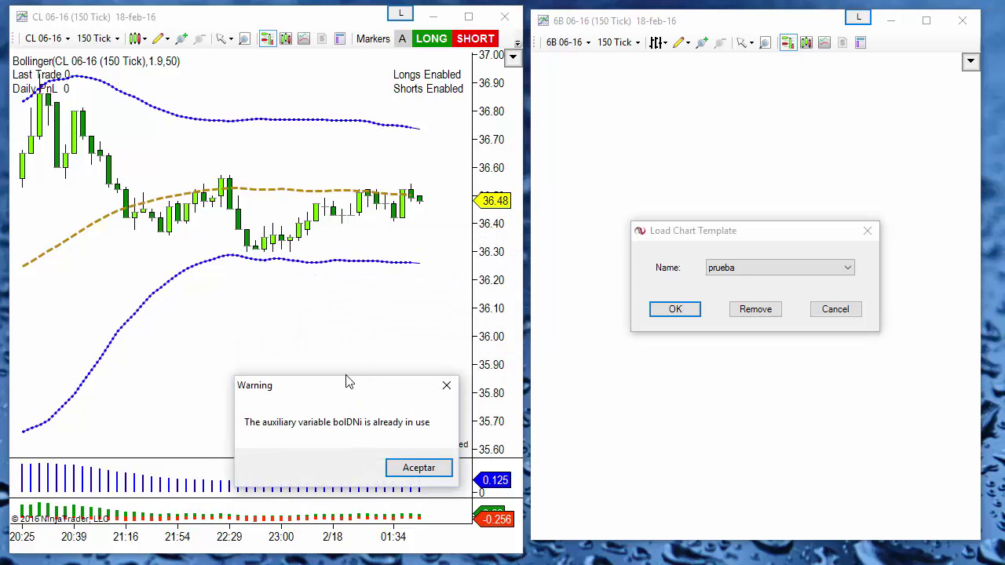
{"action": "left_click_drag", "start_coordinate": [349, 382], "coordinate": [387, 230]}
{"action": "left_click", "coordinate": [434, 328]}
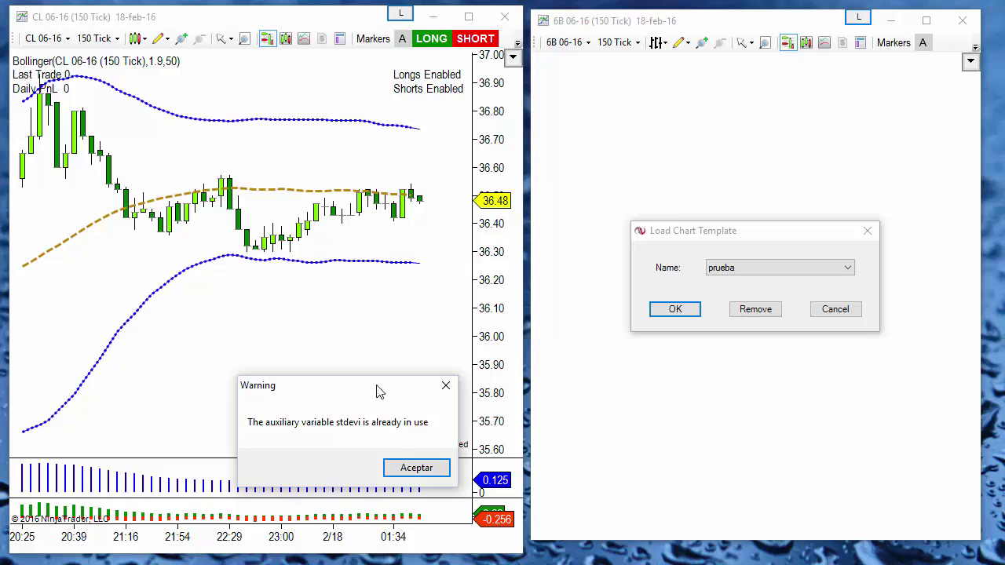
{"action": "left_click_drag", "start_coordinate": [377, 390], "coordinate": [417, 250]}
{"action": "left_click", "coordinate": [448, 332]}
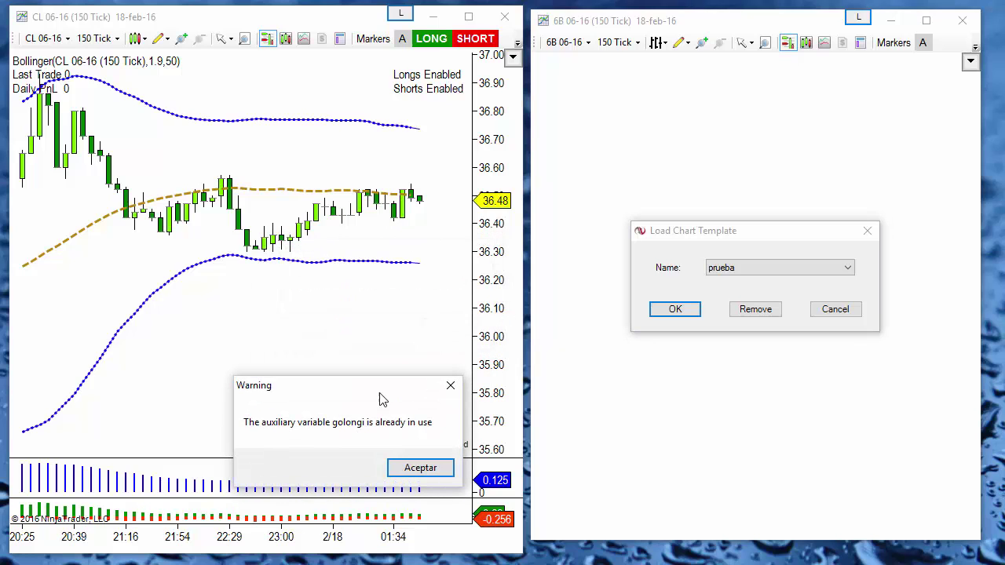
{"action": "left_click_drag", "start_coordinate": [379, 399], "coordinate": [425, 272]}
{"action": "left_click", "coordinate": [454, 352]}
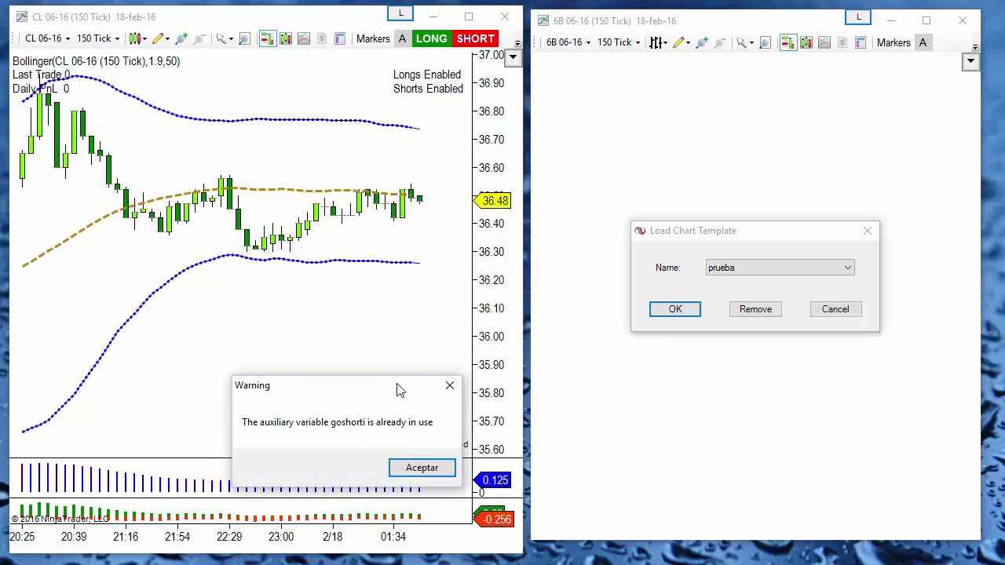
{"action": "left_click_drag", "start_coordinate": [396, 390], "coordinate": [446, 202]}
{"action": "left_click", "coordinate": [473, 287]}
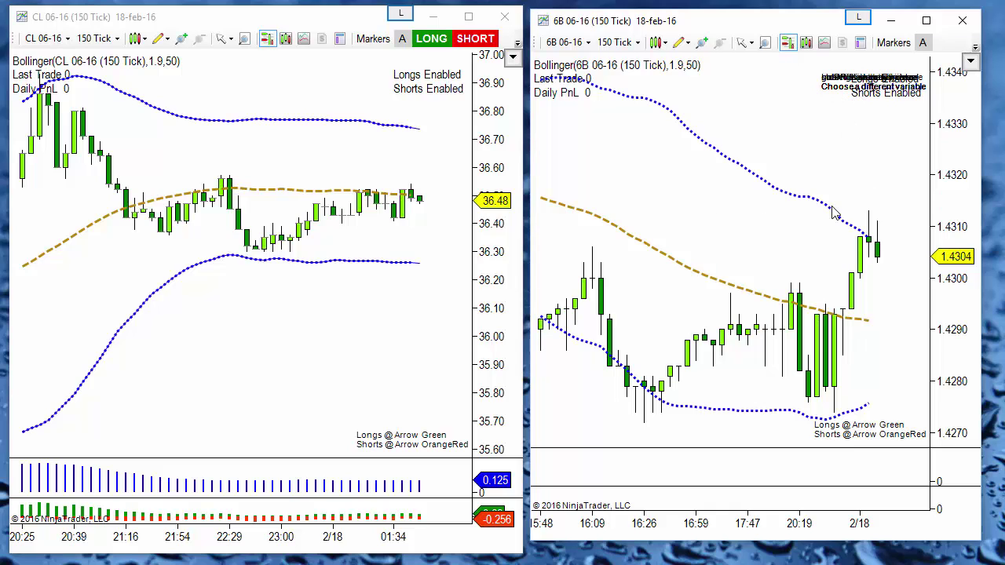
- In the 6B Indicators dialog, rename the upper Bollinger and closeYMi line copies to bolUPi2 and closeYMi2
{"action": "right_click", "coordinate": [620, 154]}
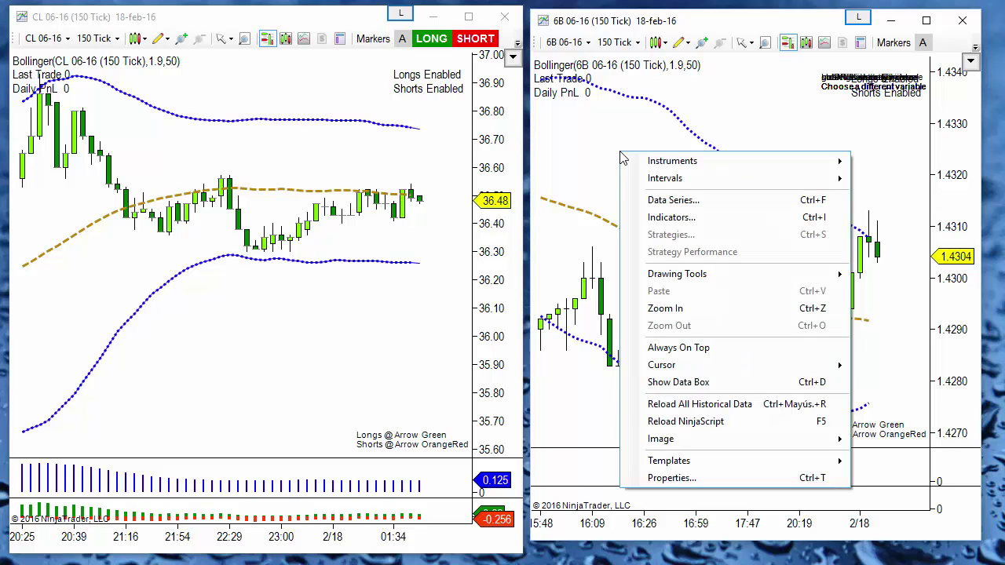
{"action": "left_click", "coordinate": [655, 214]}
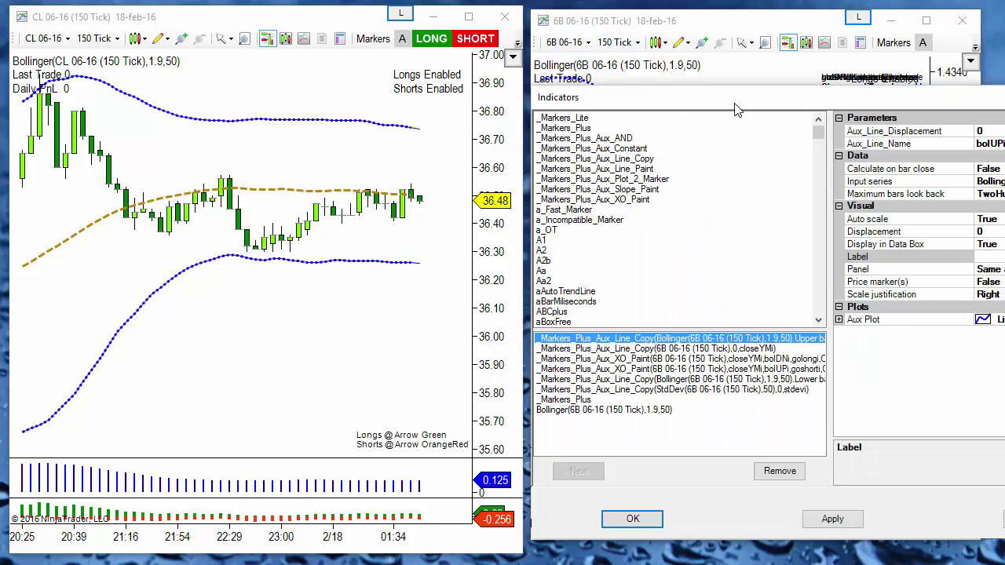
{"action": "left_click_drag", "start_coordinate": [722, 100], "coordinate": [393, 47]}
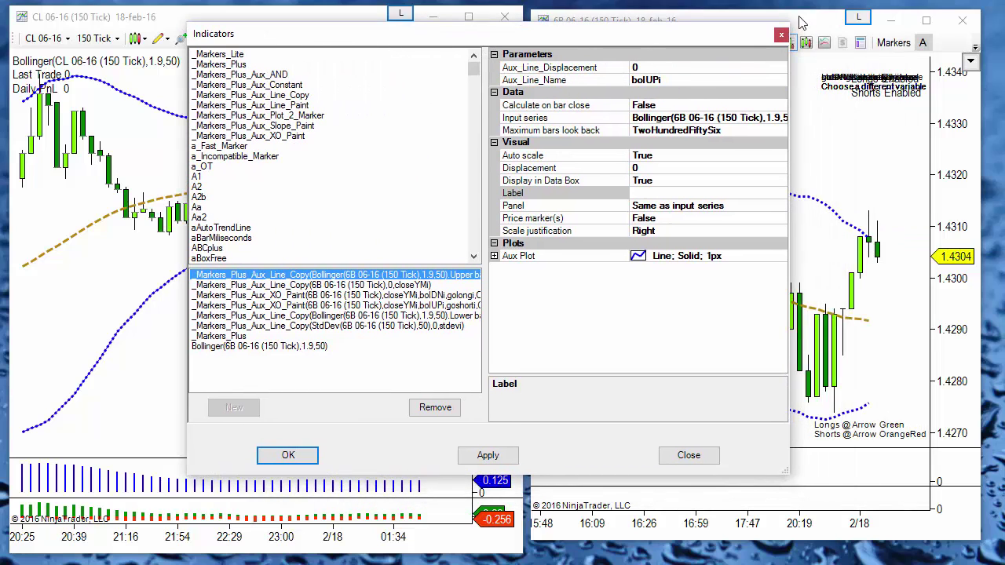
{"action": "left_click", "coordinate": [683, 79]}
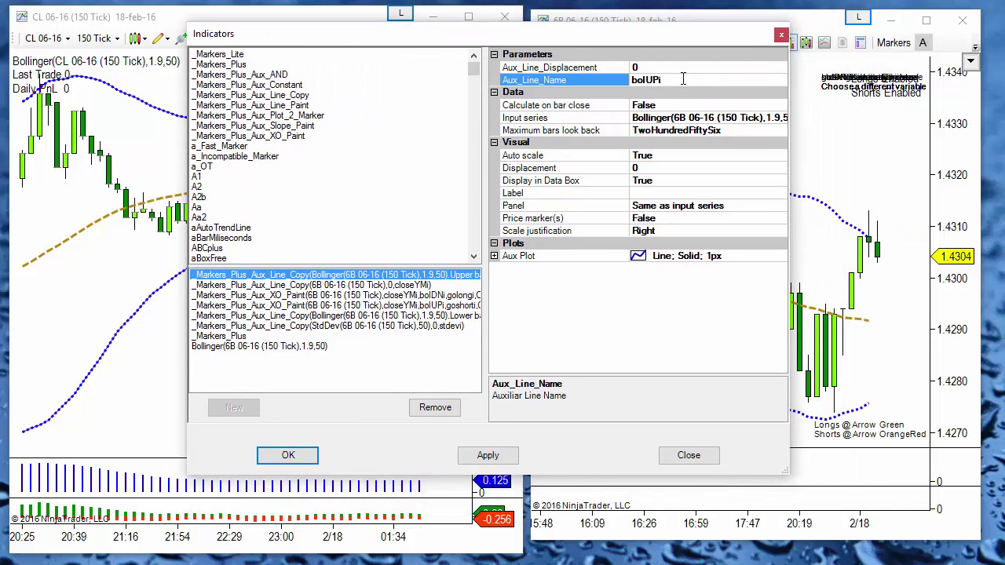
{"action": "left_click", "coordinate": [395, 285]}
{"action": "left_click", "coordinate": [708, 81]}
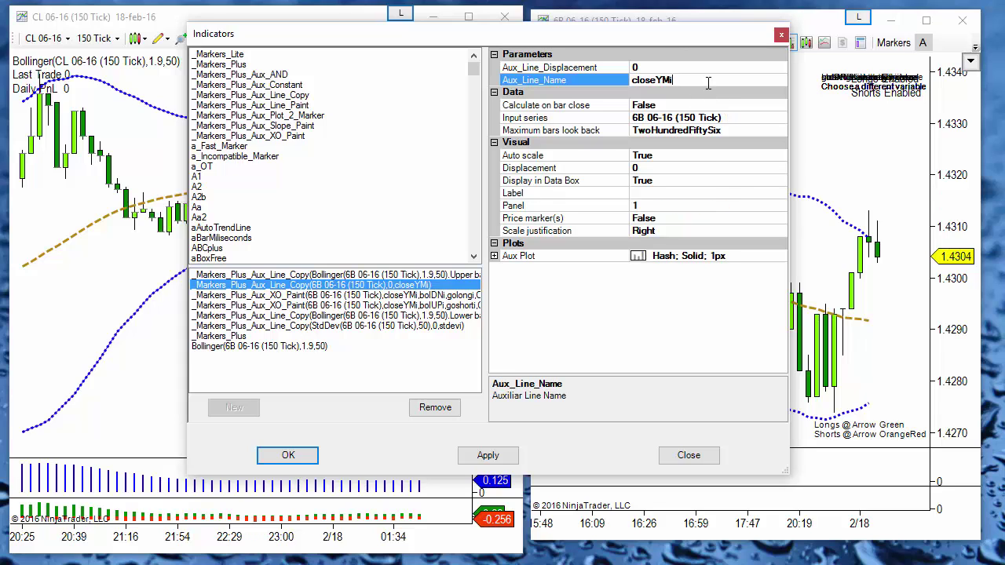
{"action": "left_click", "coordinate": [314, 276]}
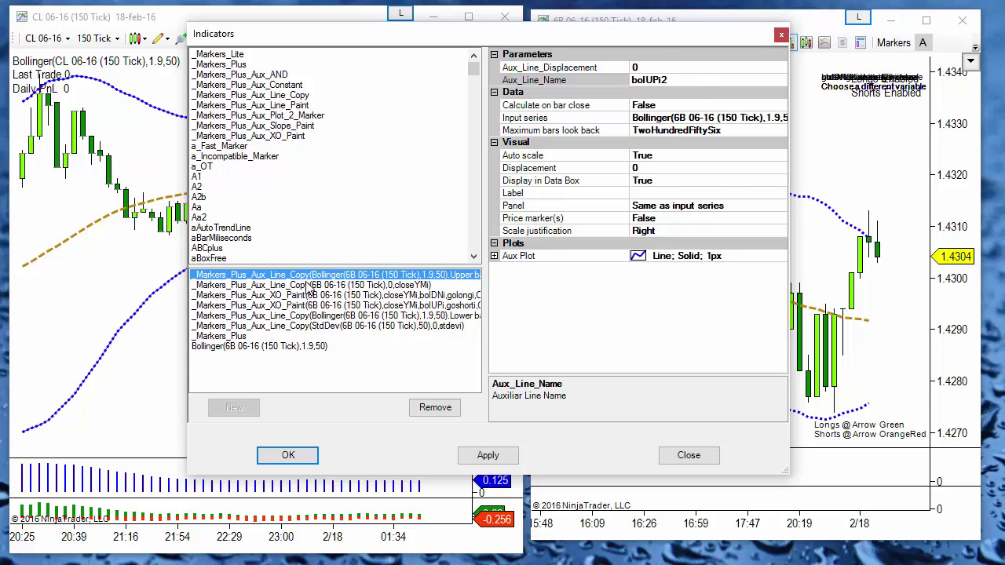
{"action": "key", "text": "Down"}
{"action": "key", "text": "Up"}
{"action": "key", "text": "Down"}
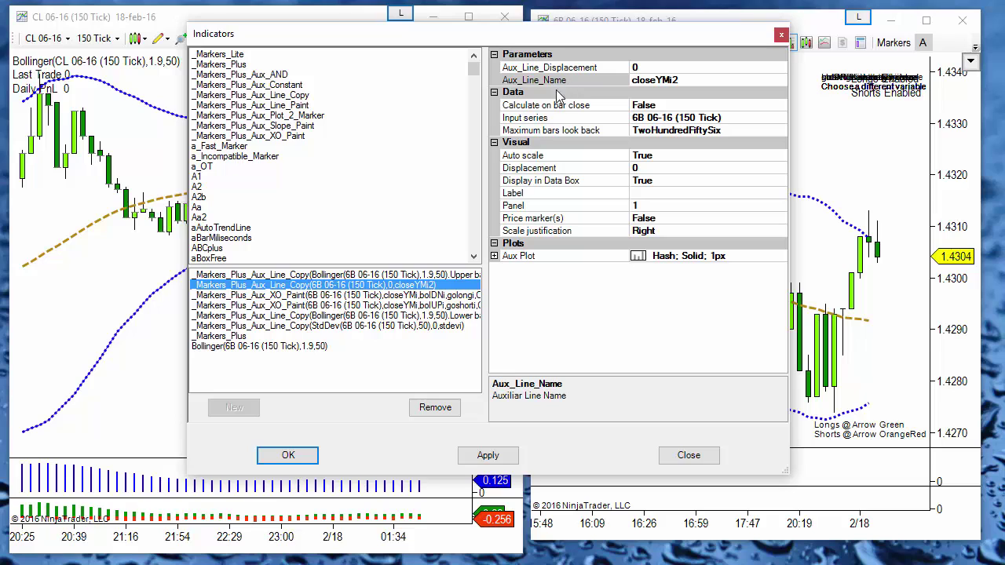
{"action": "left_click", "coordinate": [314, 296]}
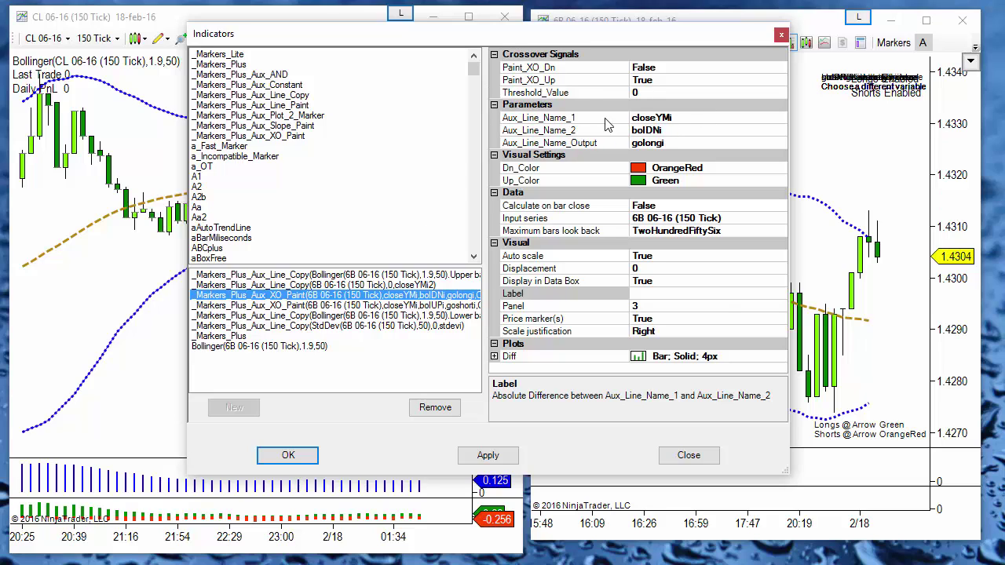
- Rename the first XO_Paint's aux lines to closeYMi2, bolDNi2 and golongi2
{"action": "left_click", "coordinate": [690, 117]}
{"action": "type", "text": "2"}
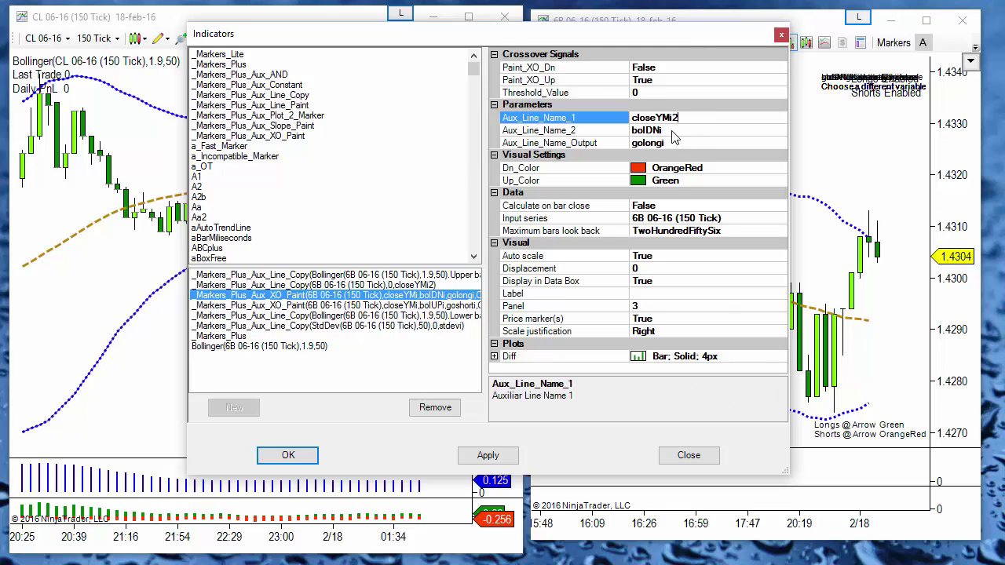
{"action": "left_click", "coordinate": [671, 131]}
{"action": "type", "text": "2"}
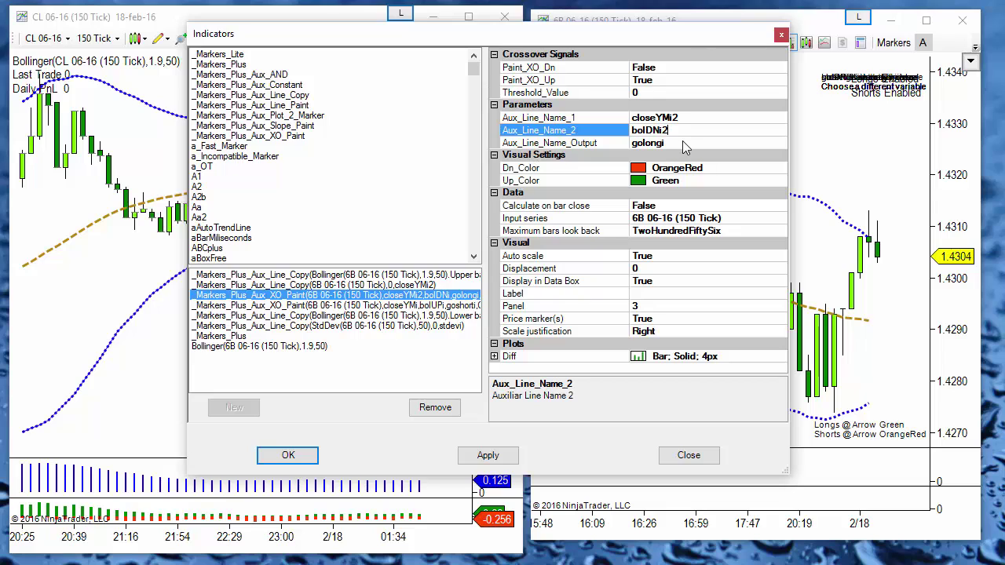
{"action": "left_click", "coordinate": [683, 145]}
{"action": "type", "text": "2"}
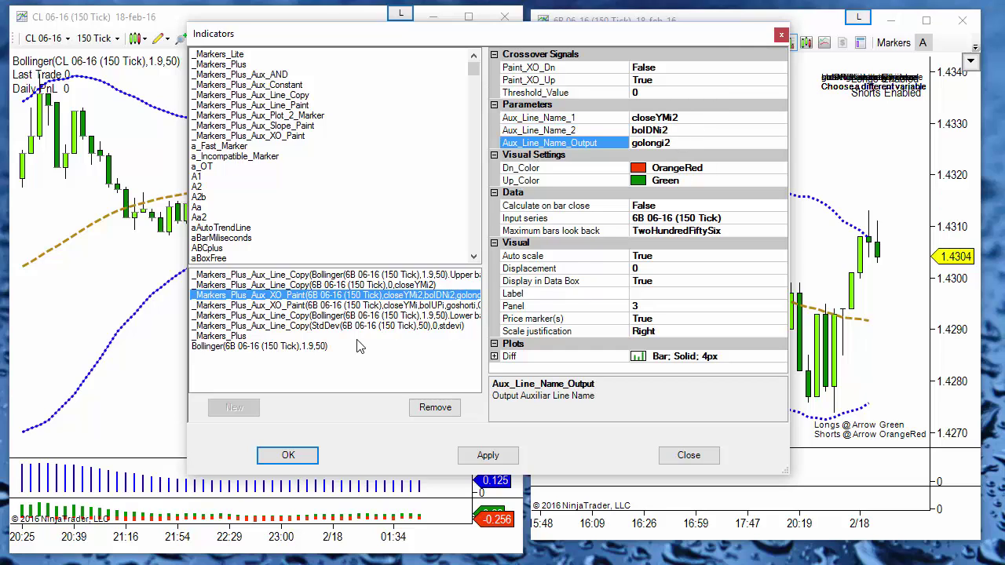
- Rename the second XO_Paint's aux lines to closeYMi2 and bolUPi2 and edit its goshorti output name
{"action": "left_click", "coordinate": [281, 312]}
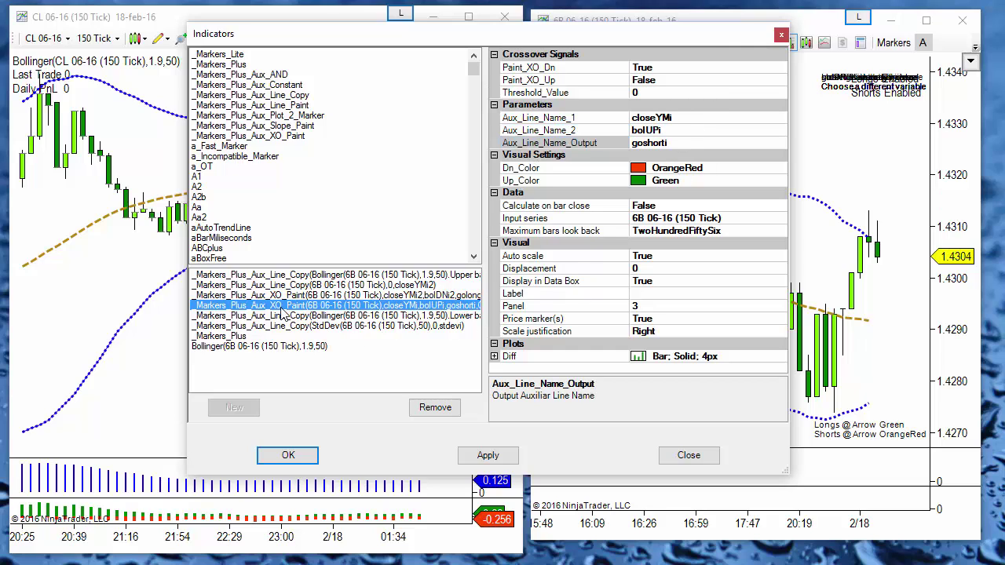
{"action": "left_click", "coordinate": [704, 119]}
{"action": "type", "text": "2"}
{"action": "left_click", "coordinate": [679, 131]}
{"action": "type", "text": "2"}
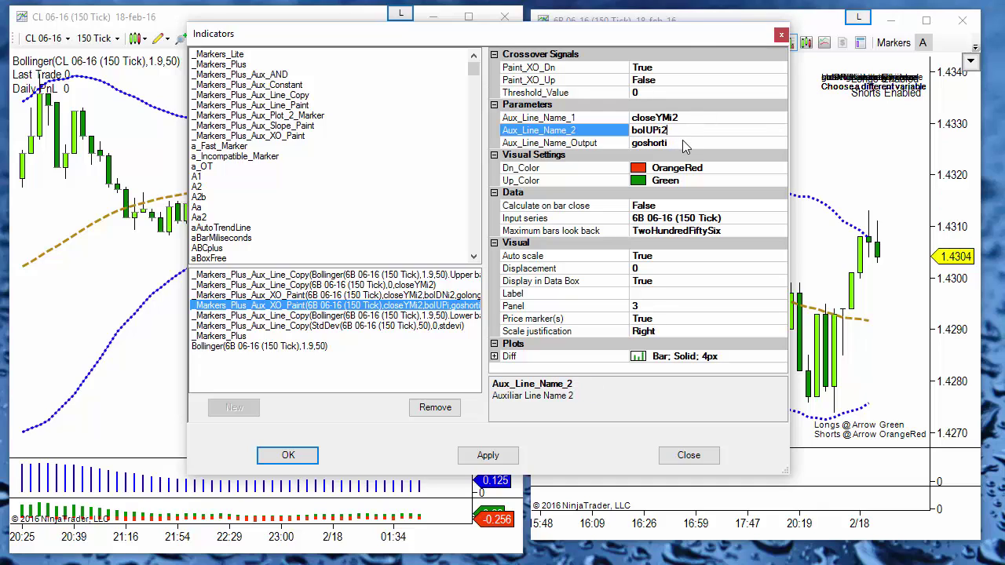
{"action": "left_click", "coordinate": [684, 142]}
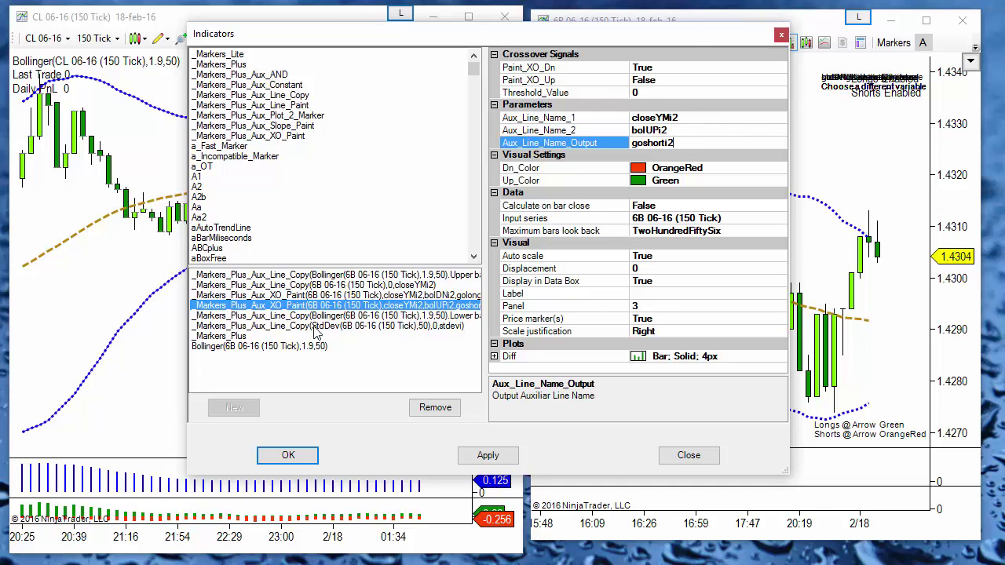
- Rename the lower Bollinger copy to bolDNi2 and the StdDev copy to stdevi2
{"action": "left_click", "coordinate": [285, 316]}
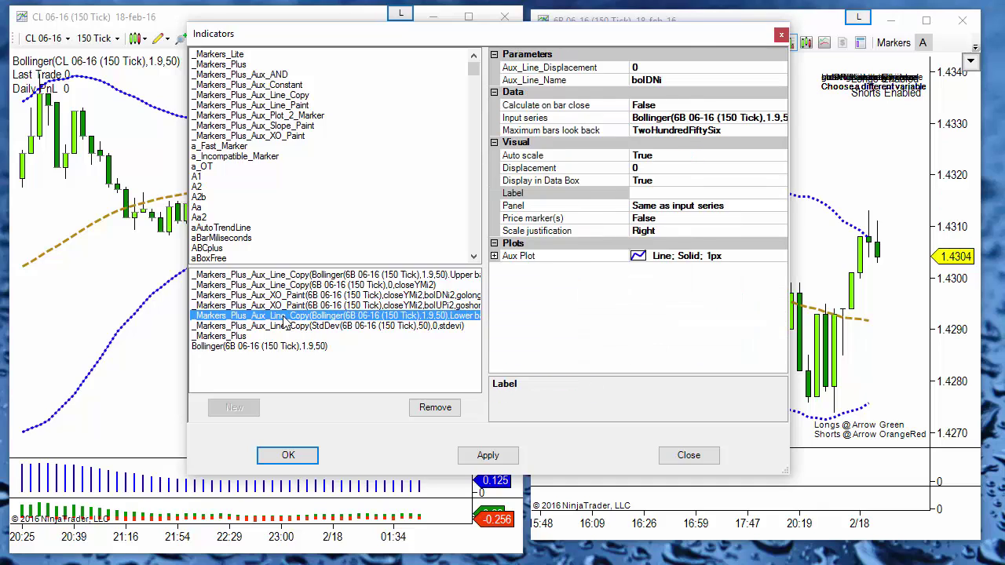
{"action": "left_click", "coordinate": [681, 85]}
{"action": "type", "text": "2"}
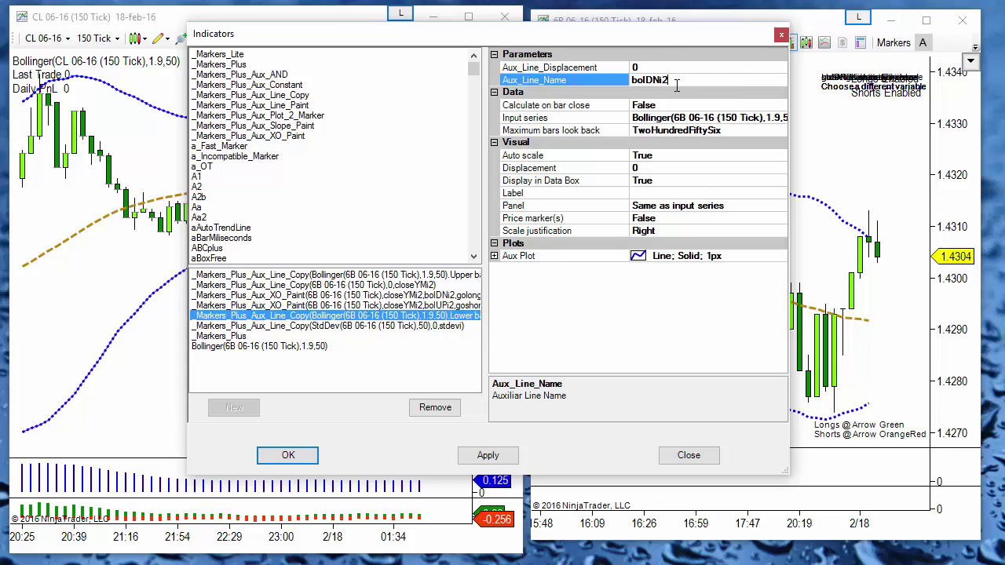
{"action": "left_click", "coordinate": [369, 326]}
{"action": "left_click", "coordinate": [690, 86]}
{"action": "type", "text": "2"}
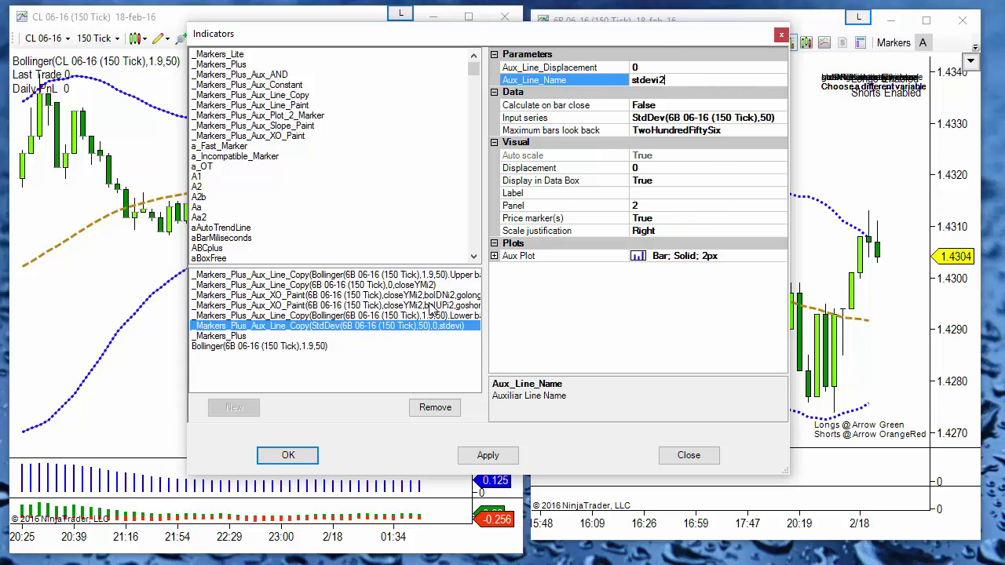
{"action": "left_click", "coordinate": [336, 316]}
{"action": "left_click", "coordinate": [338, 324]}
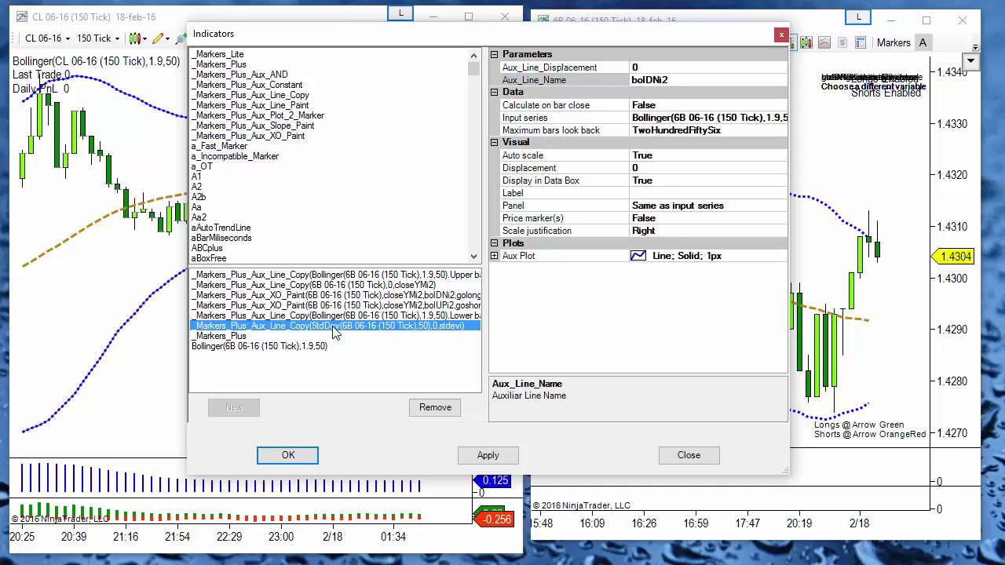
{"action": "left_click", "coordinate": [334, 317]}
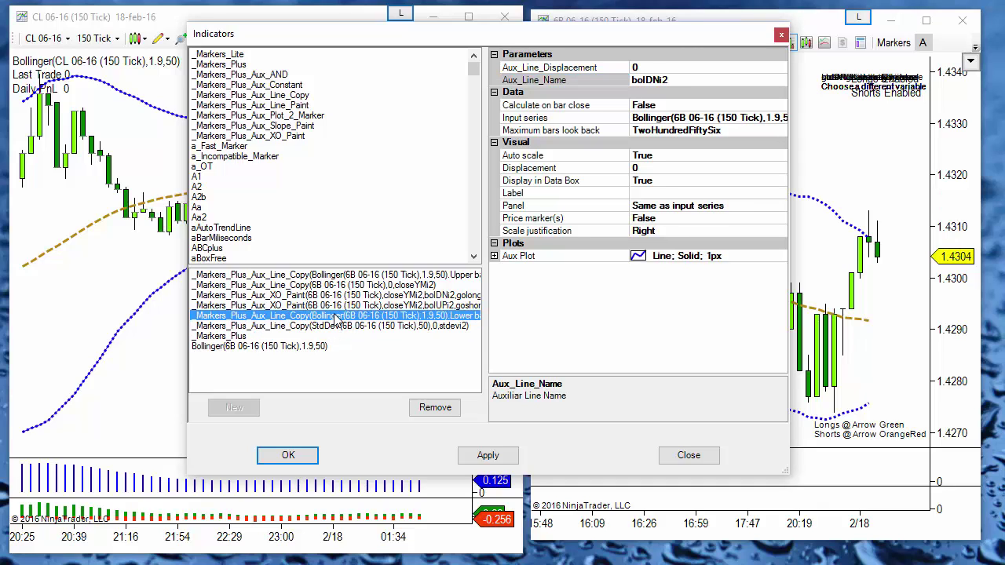
{"action": "left_click", "coordinate": [320, 326]}
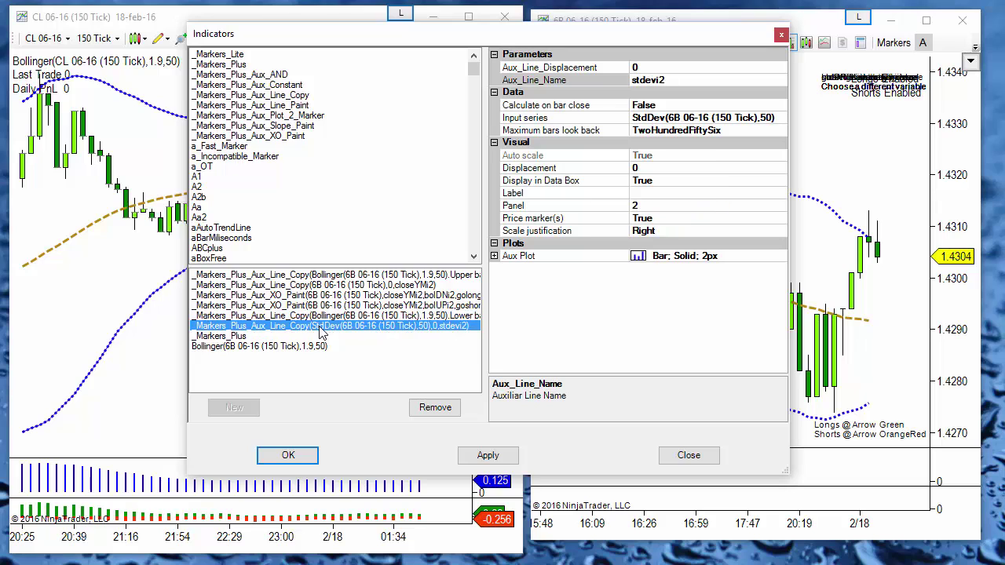
- Point the _Markers_Plus long and short filter aux plots to stdevi2 and apply
{"action": "left_click", "coordinate": [214, 336]}
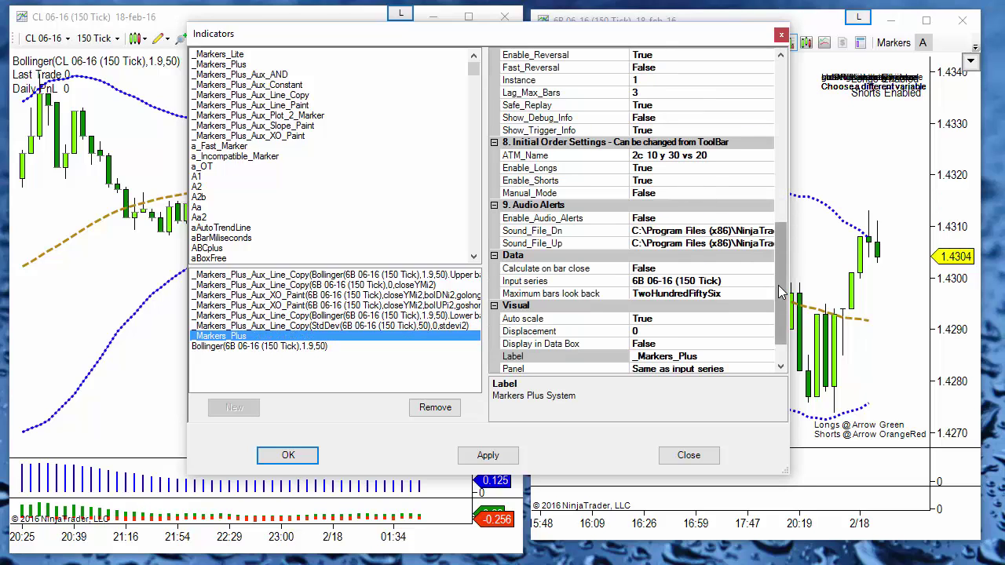
{"action": "left_click_drag", "start_coordinate": [781, 292], "coordinate": [795, 155]}
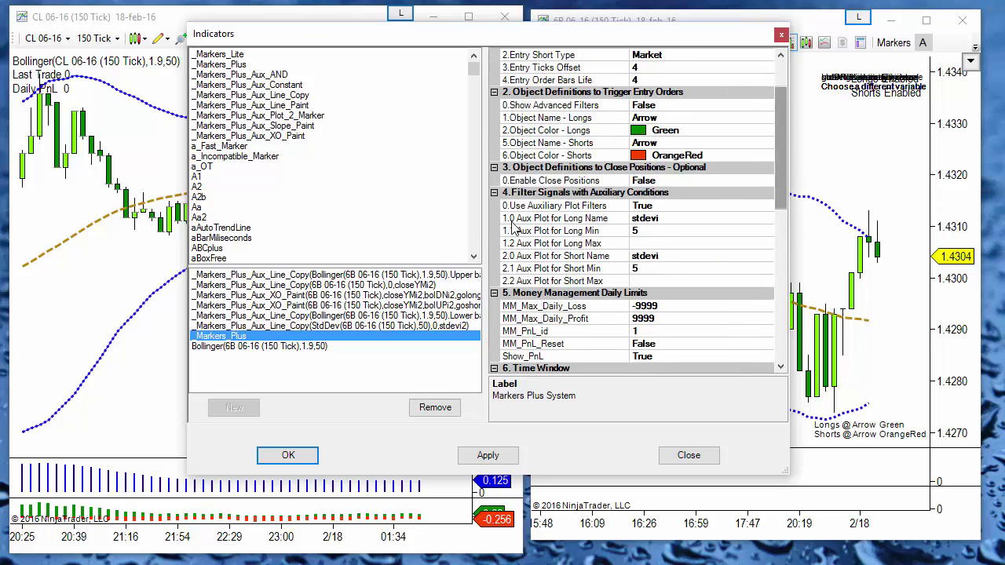
{"action": "left_click", "coordinate": [679, 230]}
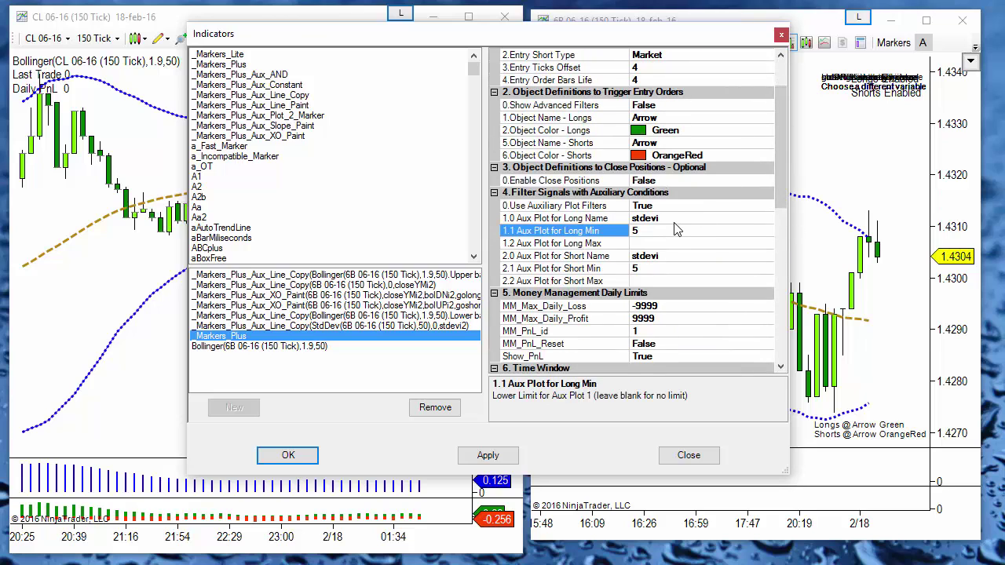
{"action": "left_click", "coordinate": [675, 219]}
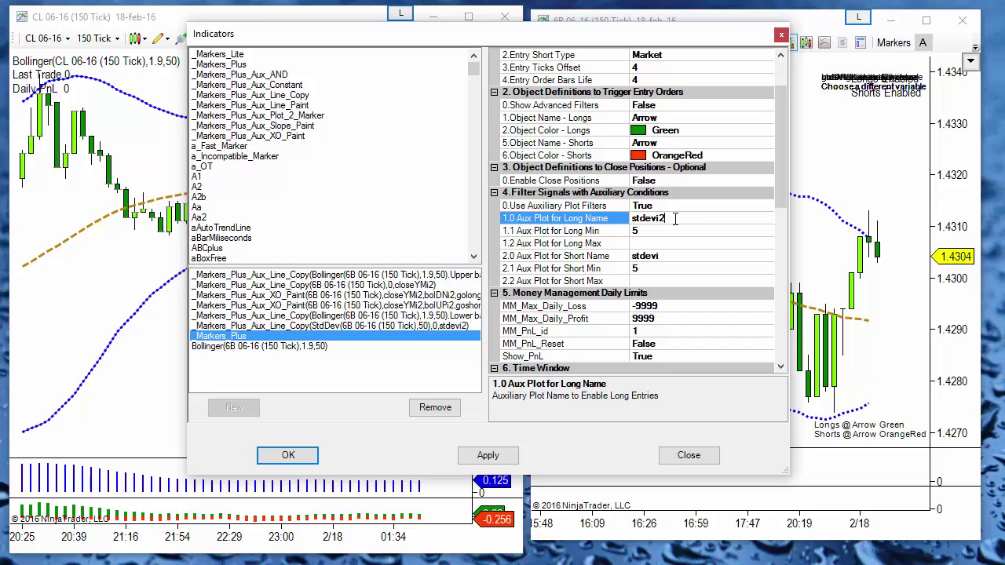
{"action": "left_click", "coordinate": [677, 256]}
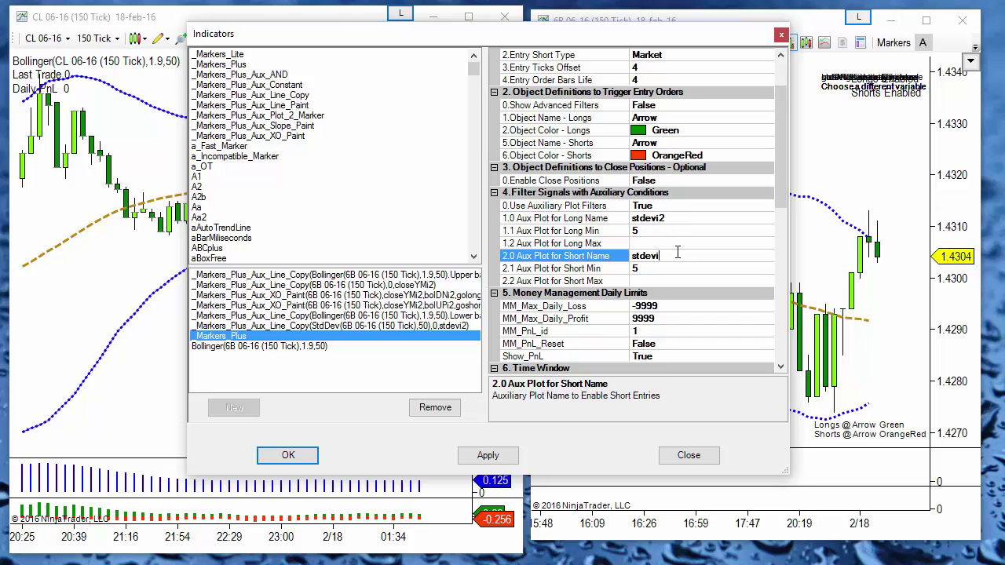
{"action": "left_click", "coordinate": [299, 459]}
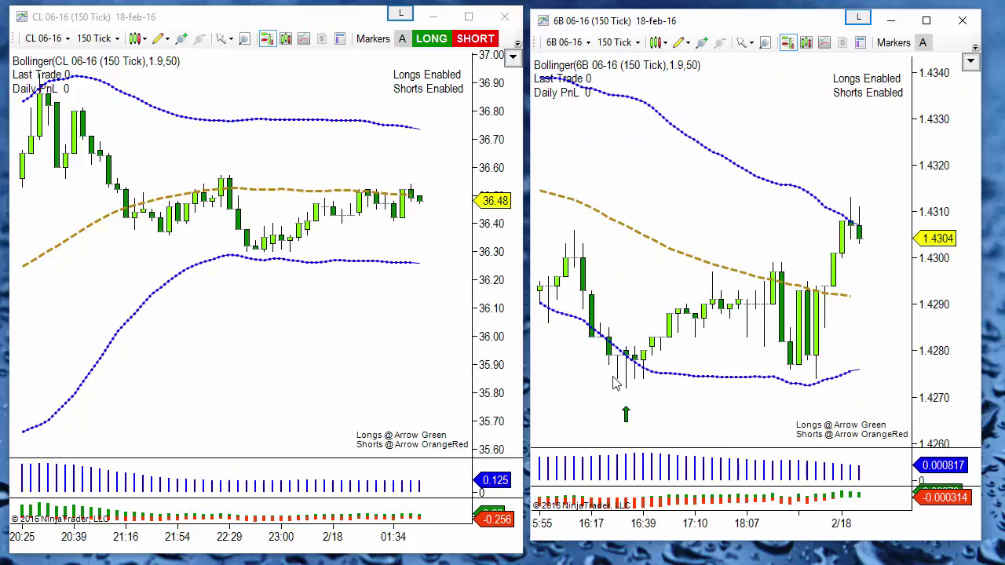
- Reload NinjaScript on the 6B chart and then on the CL chart
{"action": "right_click", "coordinate": [741, 111]}
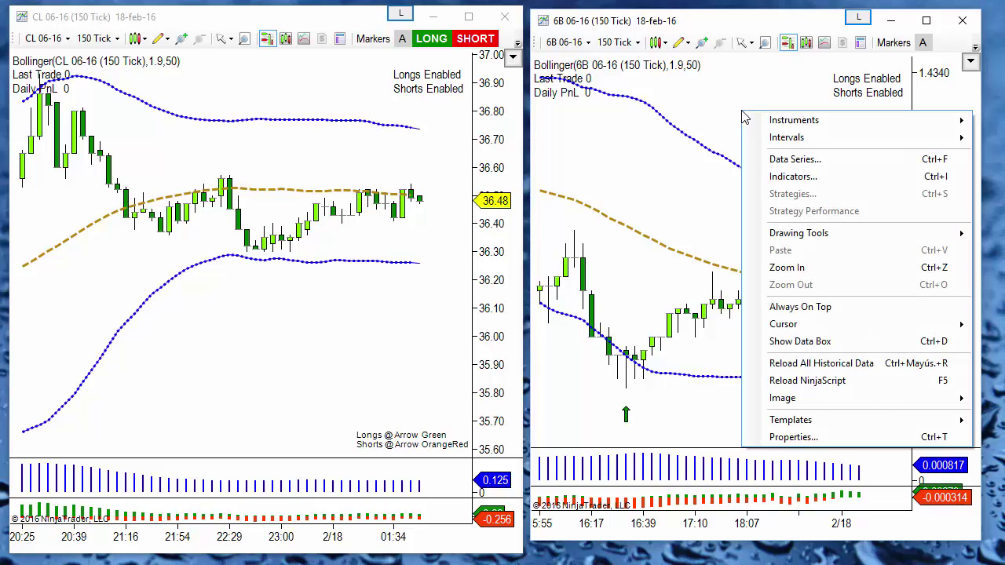
{"action": "left_click", "coordinate": [805, 382]}
{"action": "right_click", "coordinate": [226, 149]}
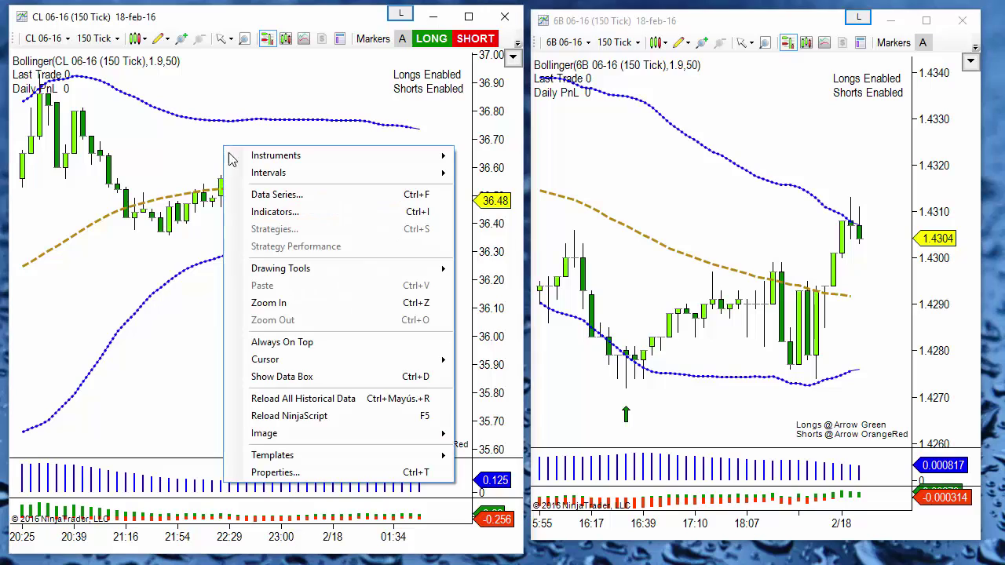
{"action": "left_click", "coordinate": [327, 424]}
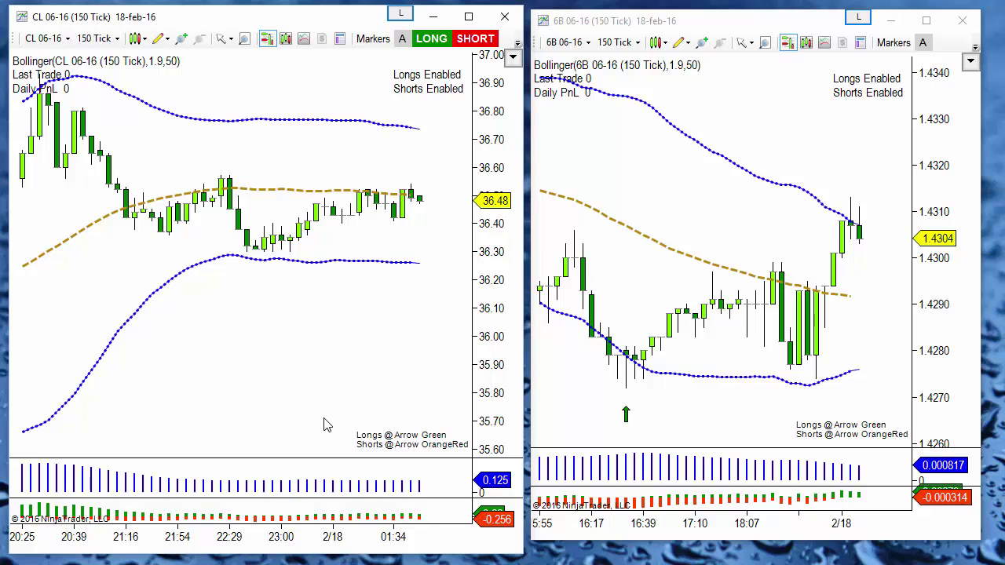
{"action": "left_click", "coordinate": [616, 185]}
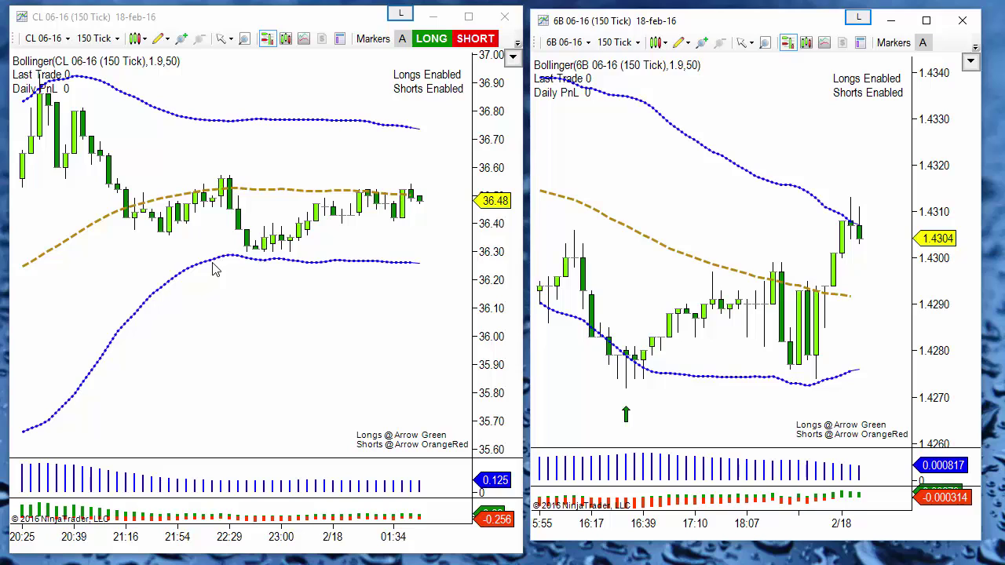
{"action": "right_click", "coordinate": [640, 199]}
- Remove all four indicators, including Bollinger, from the 6B chart so it shows bare candles
{"action": "left_click", "coordinate": [694, 263]}
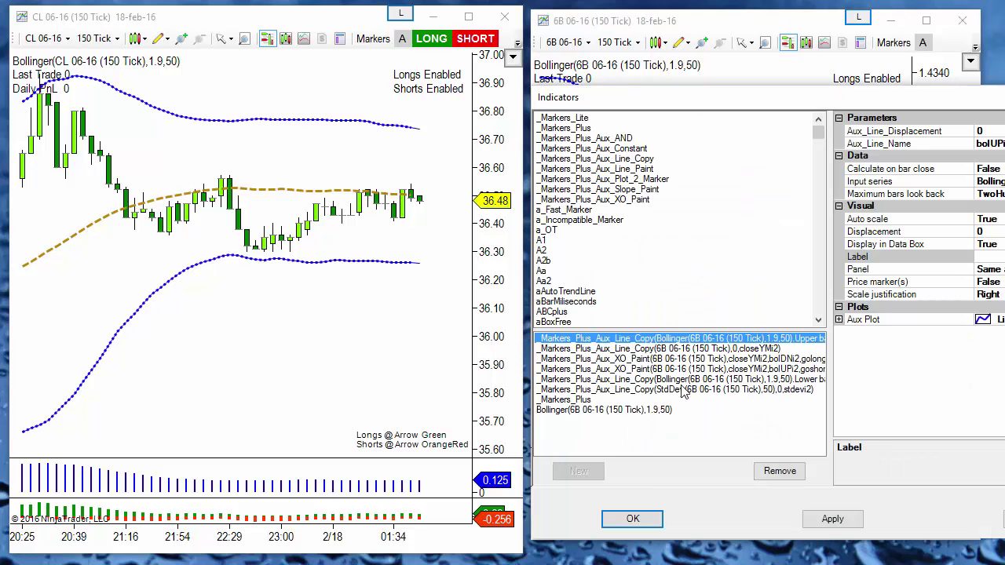
{"action": "left_click", "coordinate": [772, 476]}
{"action": "left_click", "coordinate": [773, 475]}
{"action": "left_click", "coordinate": [772, 476]}
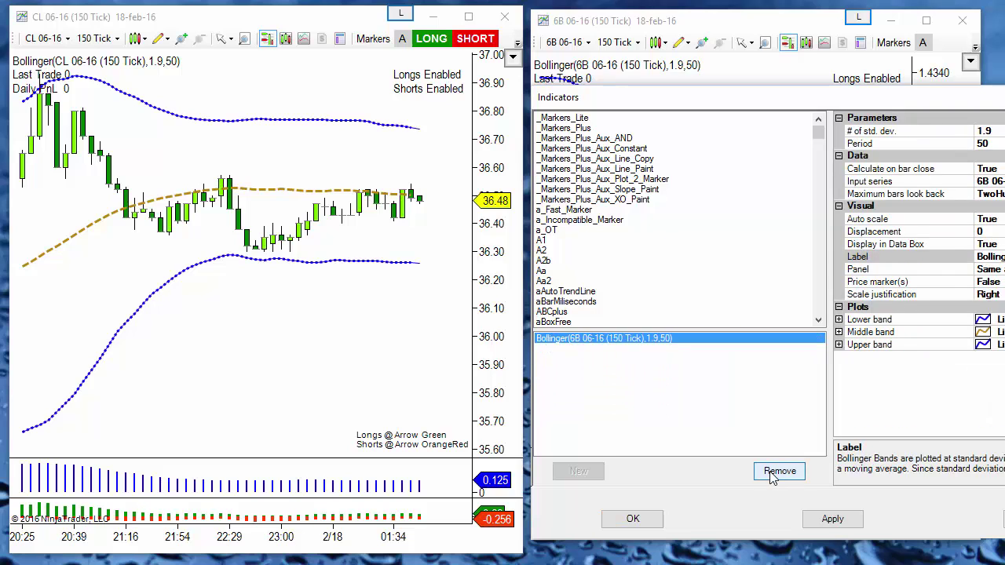
{"action": "left_click", "coordinate": [772, 476]}
{"action": "left_click", "coordinate": [651, 522]}
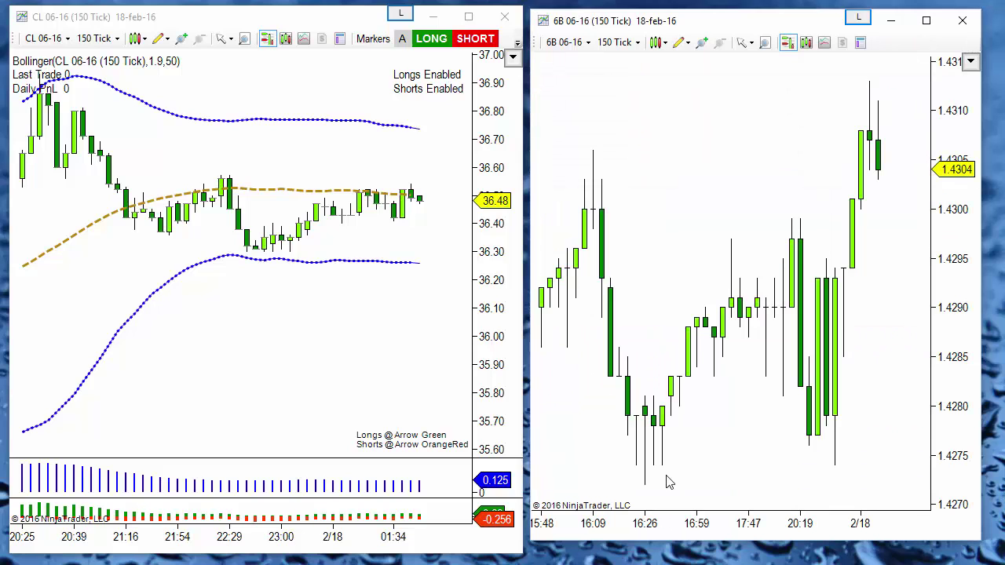
{"action": "left_click", "coordinate": [239, 176]}
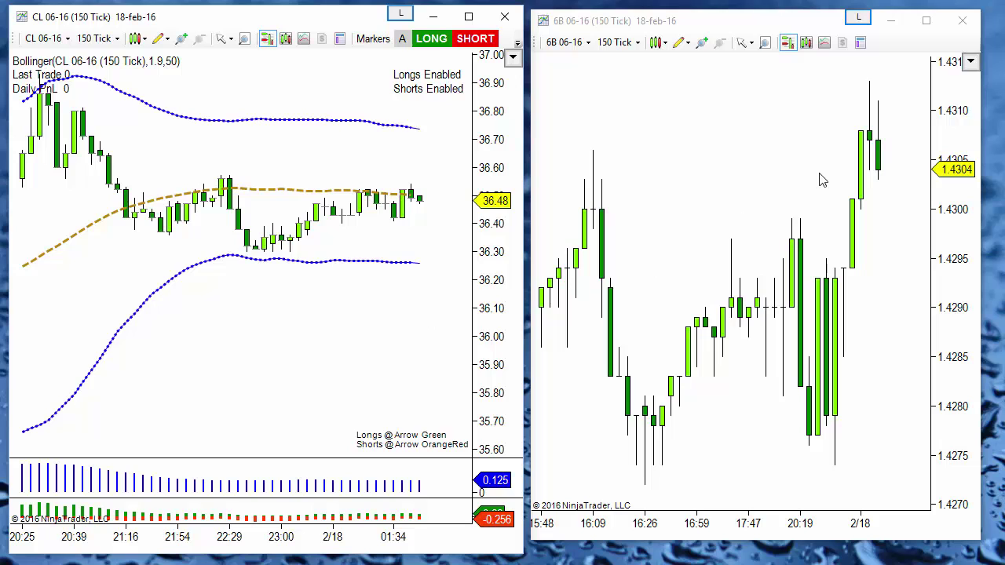
- In the CL chart's Indicators dialog, add a 0 suffix to the bolUPi and closeYMi line copies
{"action": "right_click", "coordinate": [194, 160]}
{"action": "left_click", "coordinate": [275, 228]}
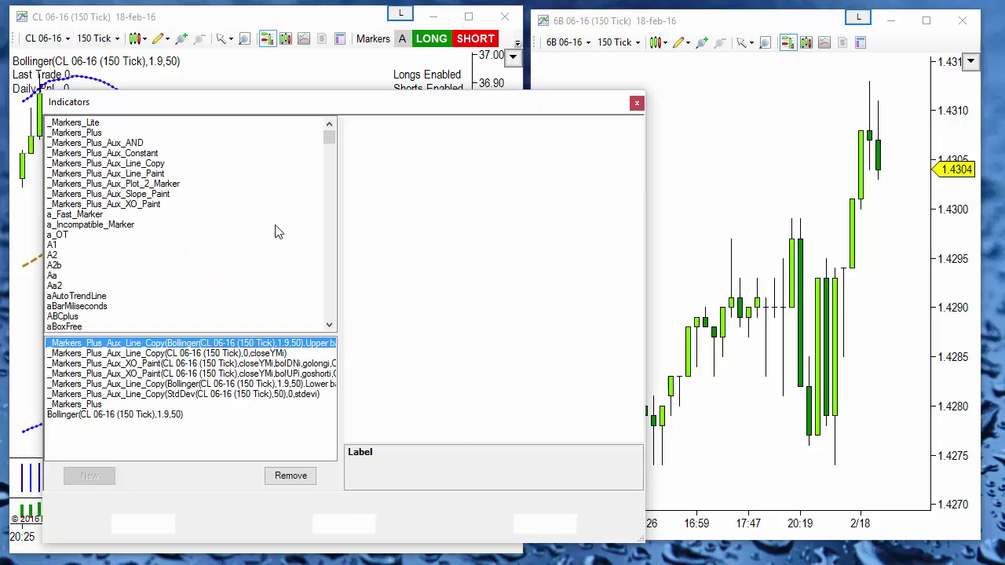
{"action": "left_click_drag", "start_coordinate": [324, 102], "coordinate": [374, 59]}
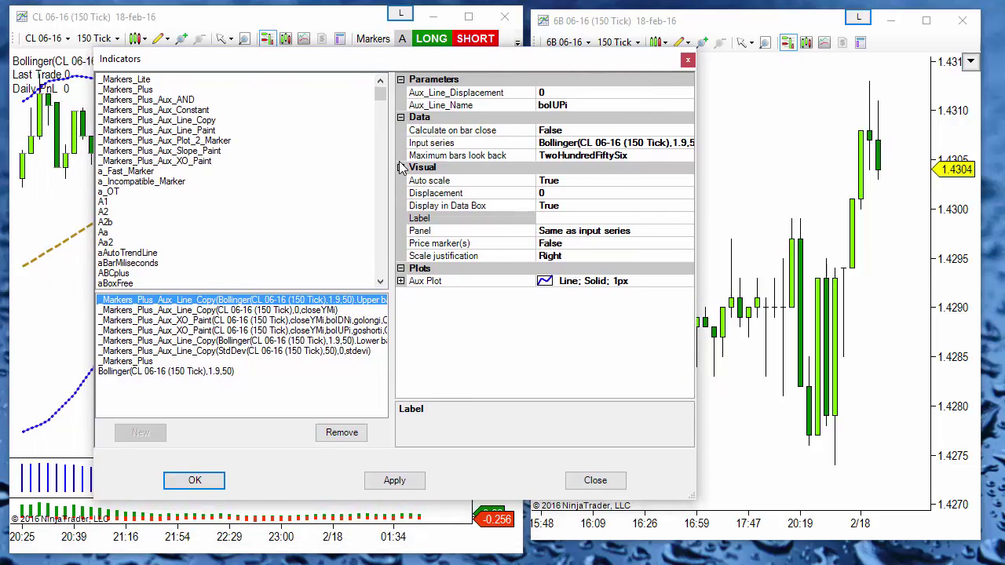
{"action": "left_click", "coordinate": [585, 94]}
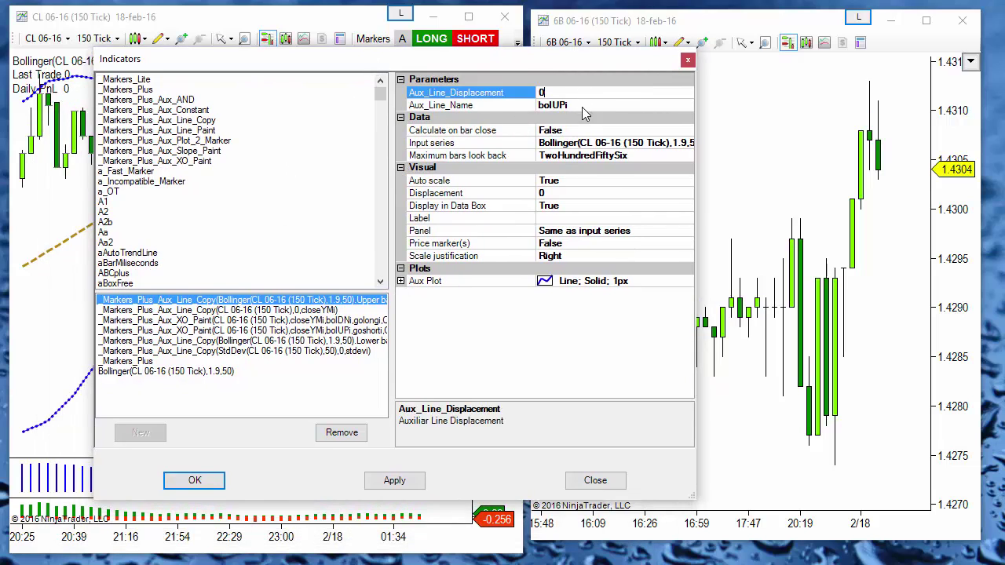
{"action": "left_click", "coordinate": [584, 106]}
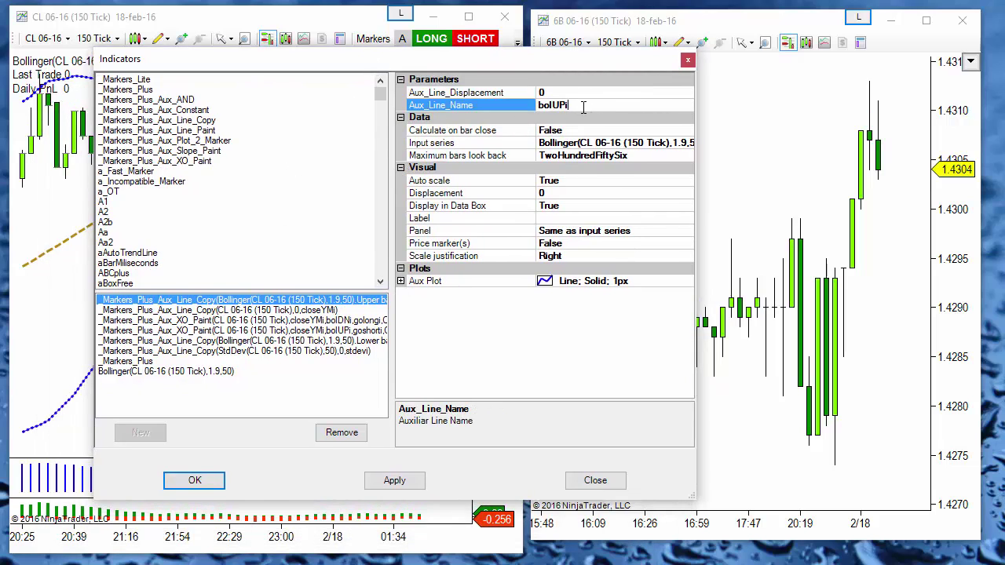
{"action": "left_click", "coordinate": [228, 311]}
{"action": "left_click", "coordinate": [602, 106]}
{"action": "type", "text": "0"}
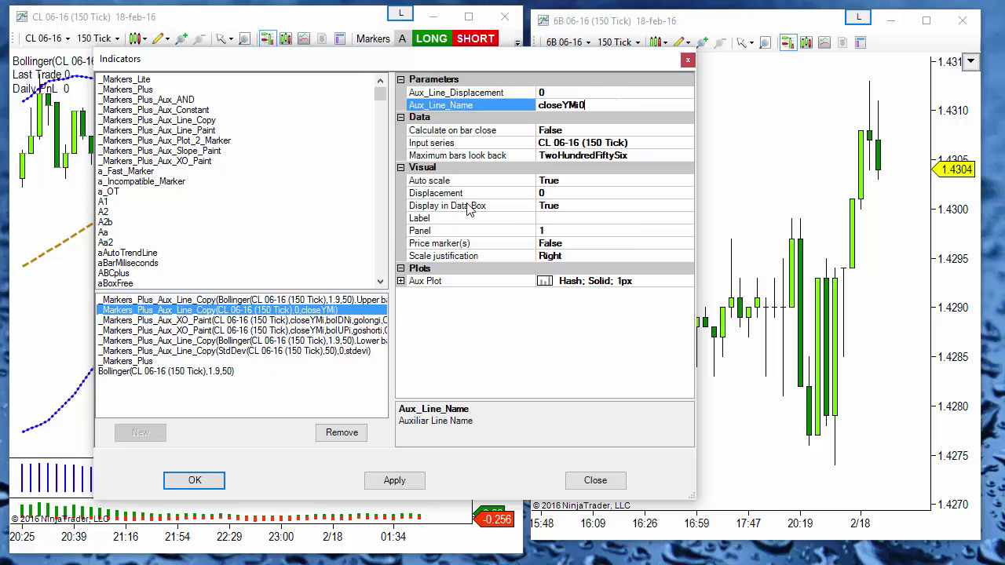
- Rename the first crossover's names to closeYMi0, bolDNi0 and golongi0
{"action": "left_click", "coordinate": [271, 322]}
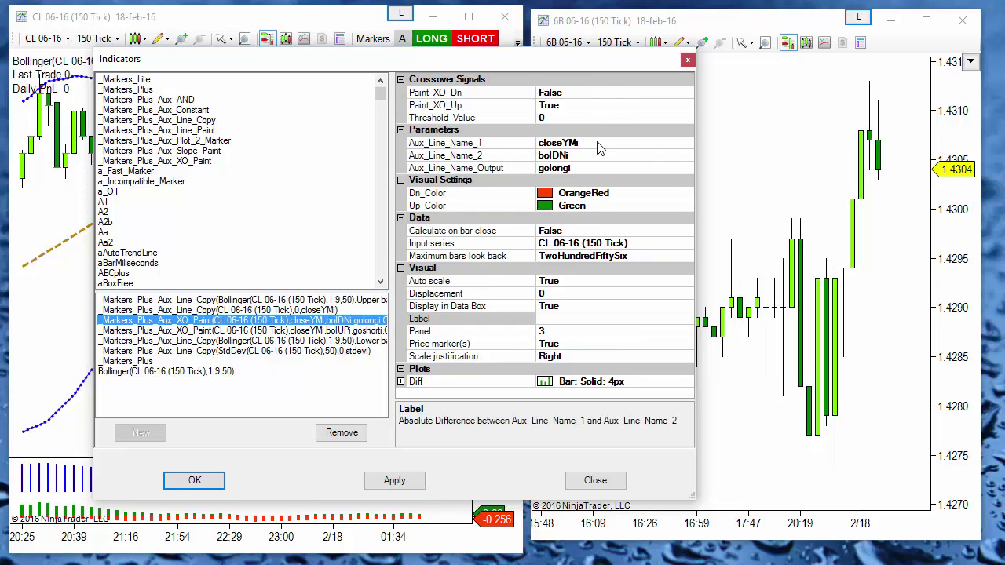
{"action": "left_click", "coordinate": [599, 150]}
{"action": "type", "text": "0"}
{"action": "left_click", "coordinate": [582, 156]}
{"action": "type", "text": "0"}
{"action": "left_click", "coordinate": [579, 168]}
{"action": "type", "text": "0"}
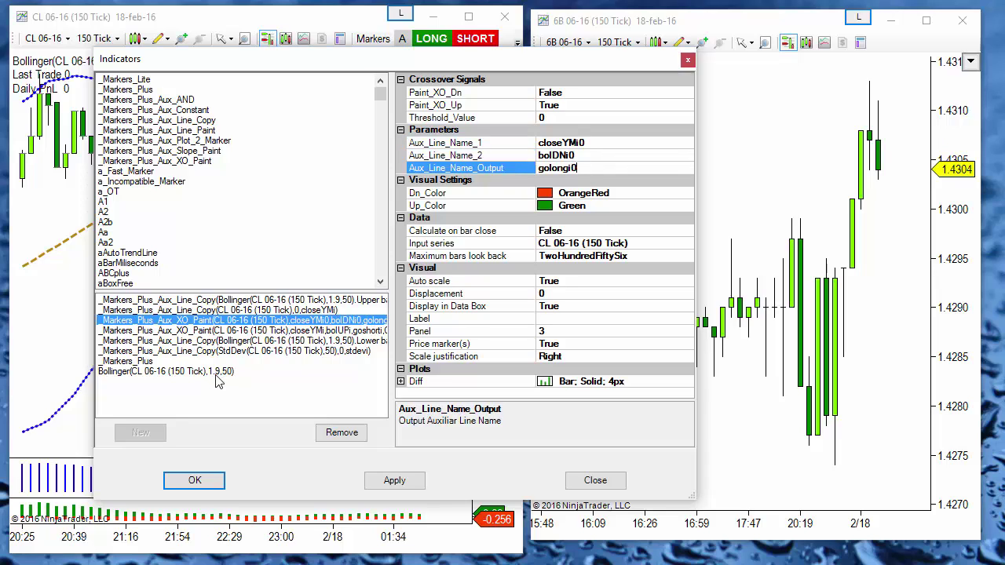
- Rename the second crossover's names to closeYMi0, bolUPi0 and goshorti0
{"action": "left_click", "coordinate": [217, 332]}
{"action": "left_click", "coordinate": [601, 143]}
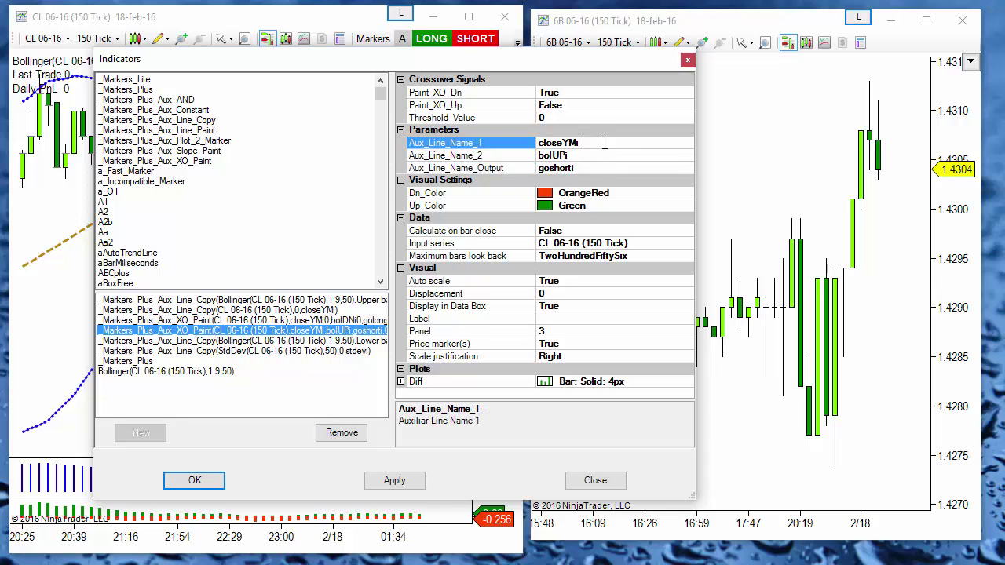
{"action": "left_click", "coordinate": [593, 157]}
{"action": "type", "text": "0"}
{"action": "left_click", "coordinate": [588, 169]}
{"action": "type", "text": "0"}
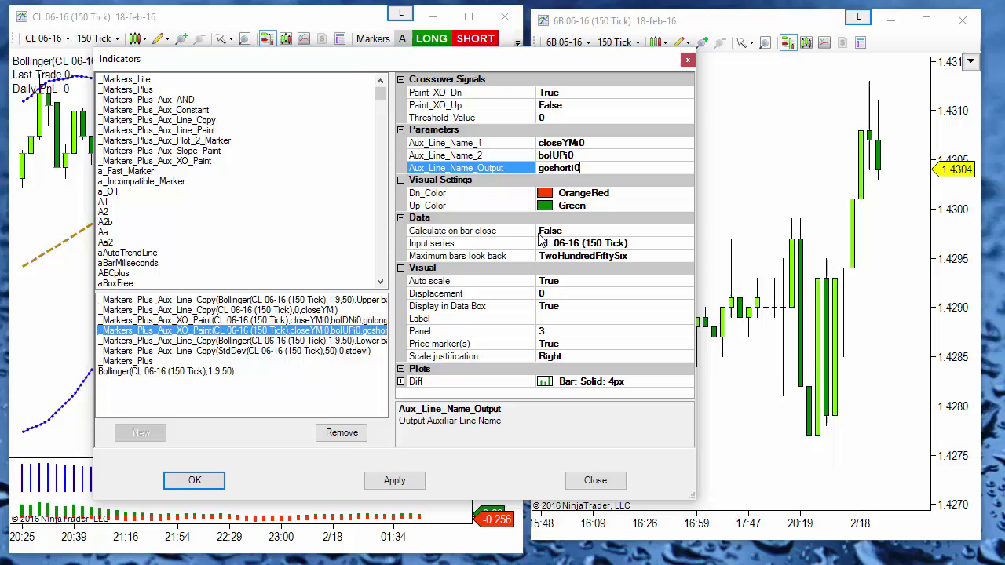
- Rename the Lower band and StdDev line copies to bolDNi0 and stdevi0
{"action": "left_click", "coordinate": [225, 342]}
{"action": "left_click", "coordinate": [601, 105]}
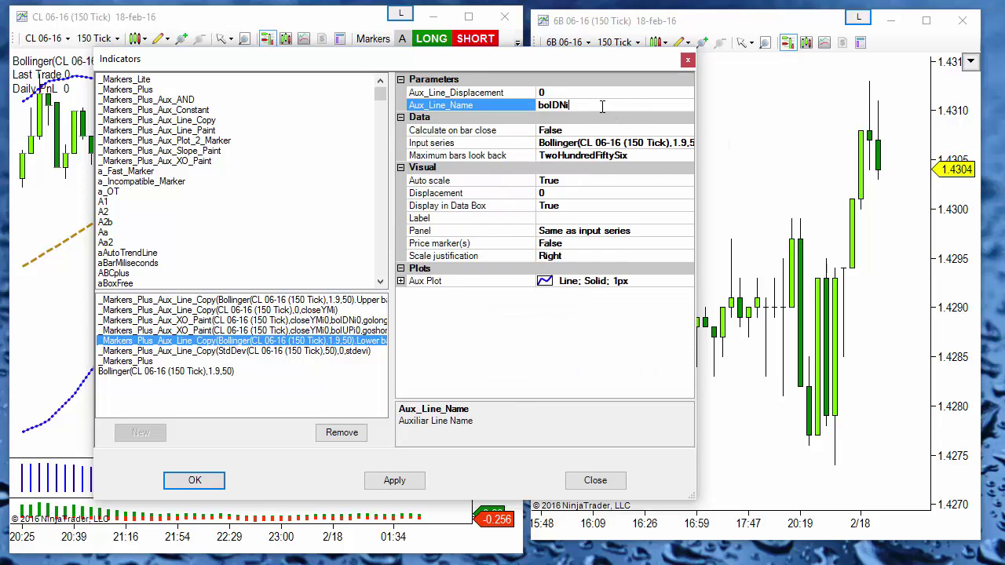
{"action": "type", "text": "0"}
{"action": "left_click", "coordinate": [274, 351]}
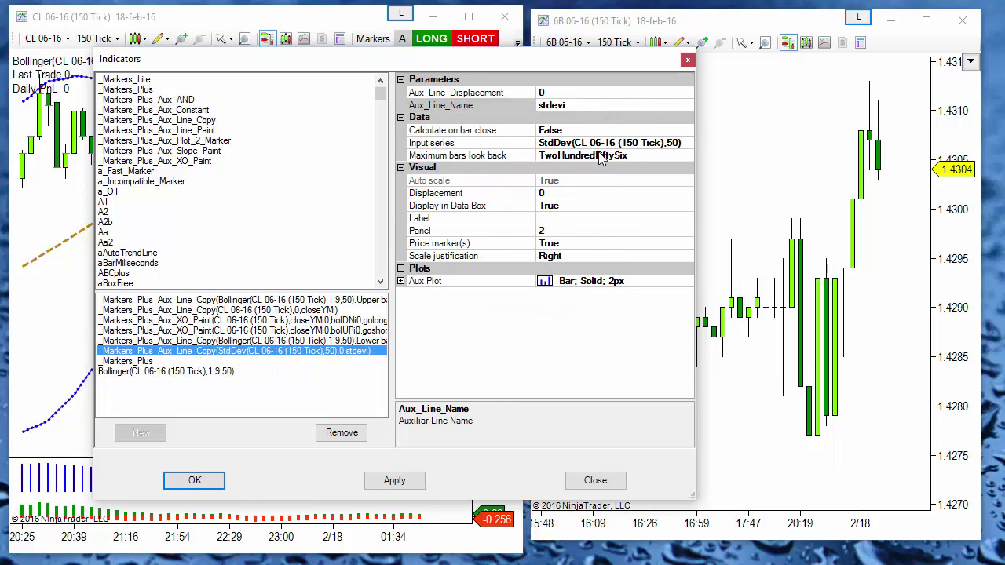
{"action": "left_click", "coordinate": [593, 105]}
{"action": "type", "text": "0"}
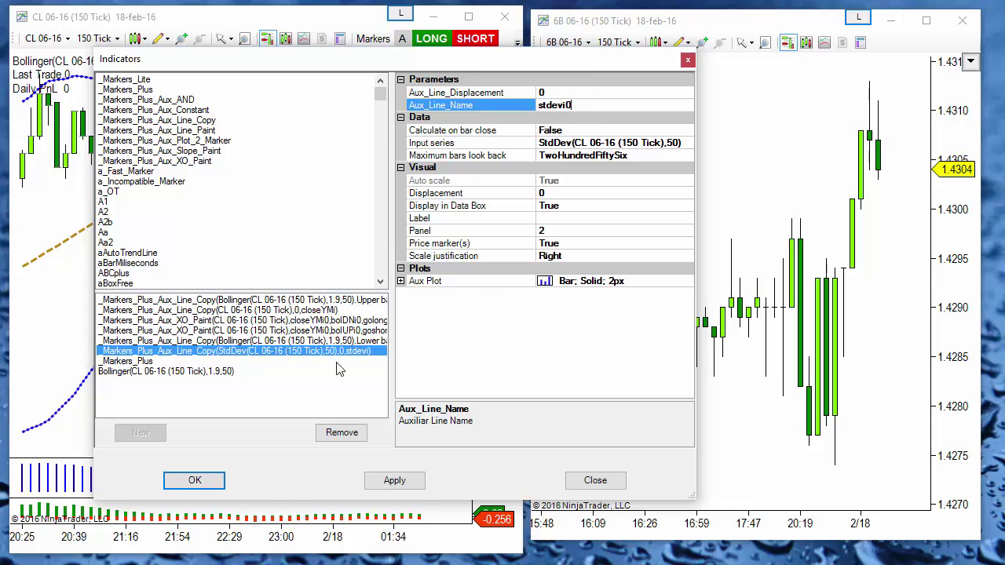
- Set both Markers Plus long and short aux plot names to stdevi0 and confirm
{"action": "left_click", "coordinate": [133, 361]}
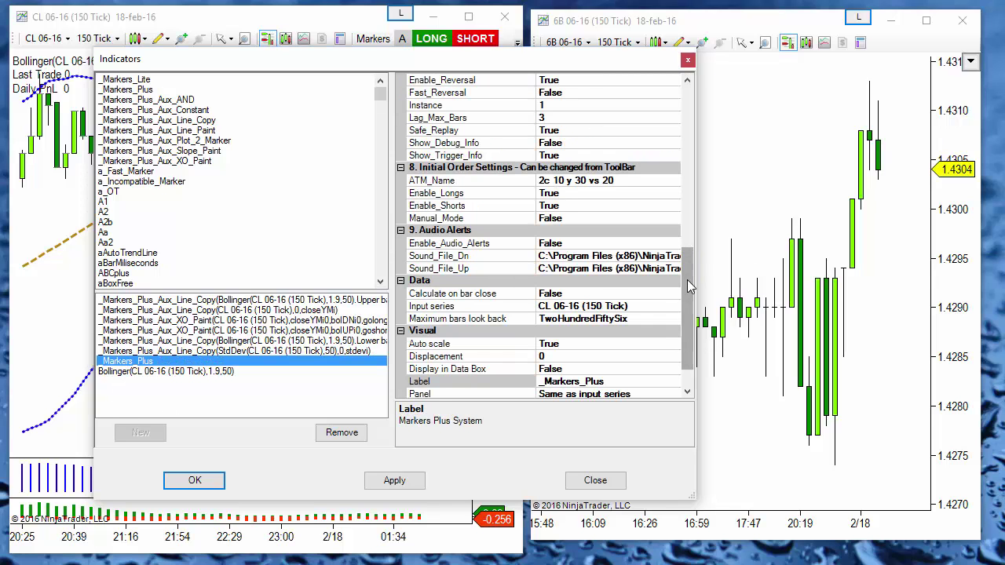
{"action": "left_click_drag", "start_coordinate": [687, 286], "coordinate": [686, 122]}
{"action": "left_click", "coordinate": [593, 306]}
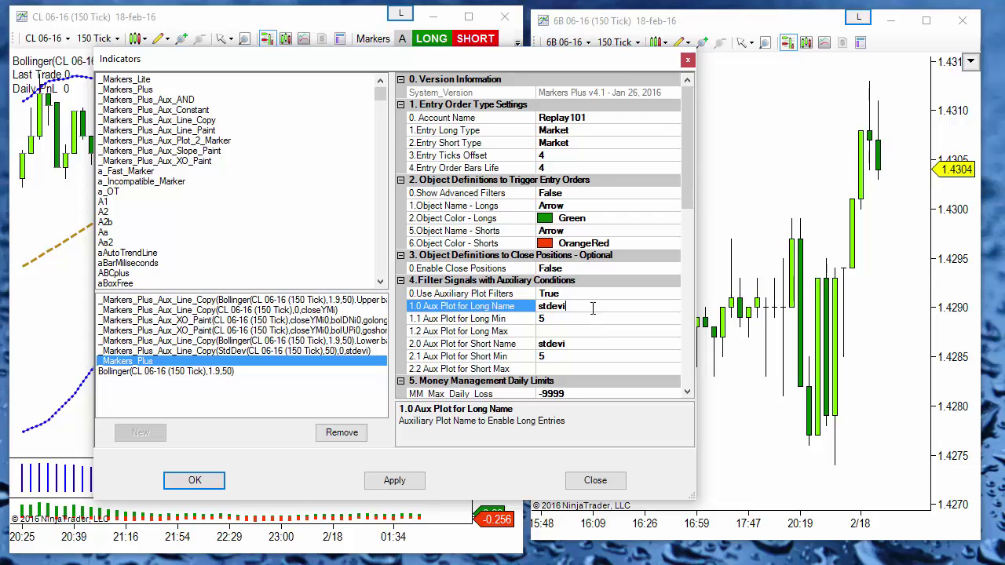
{"action": "type", "text": "0"}
{"action": "left_click", "coordinate": [585, 343]}
{"action": "type", "text": "0"}
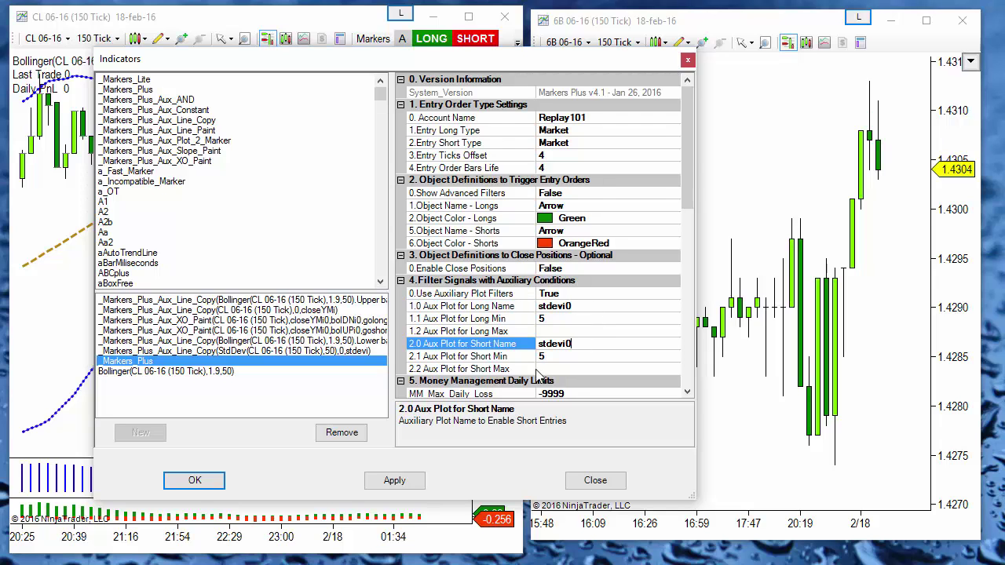
{"action": "left_click", "coordinate": [199, 485]}
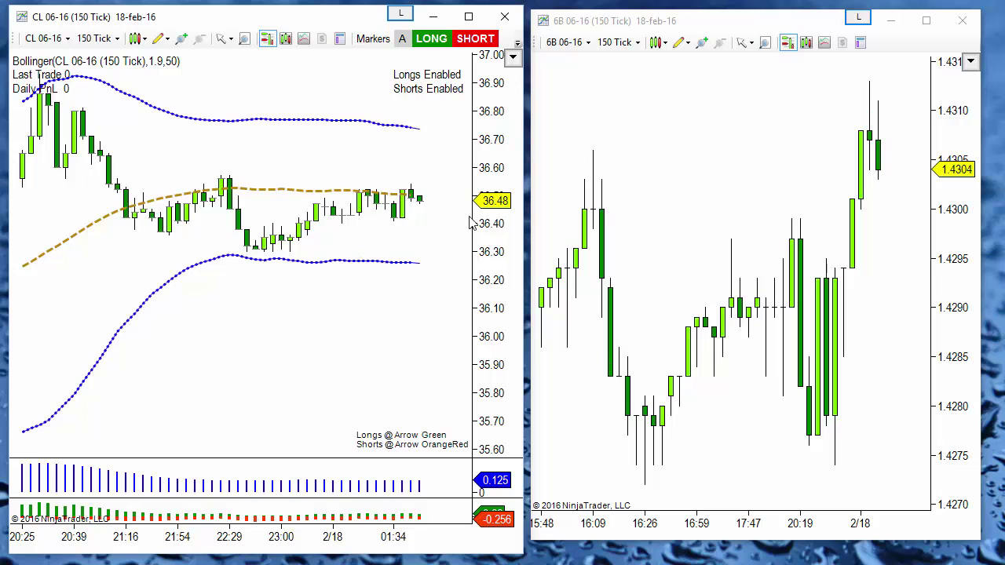
- Load the saved chart template 'prueba' onto the 6B chart via Templates > Load
{"action": "left_click", "coordinate": [703, 146]}
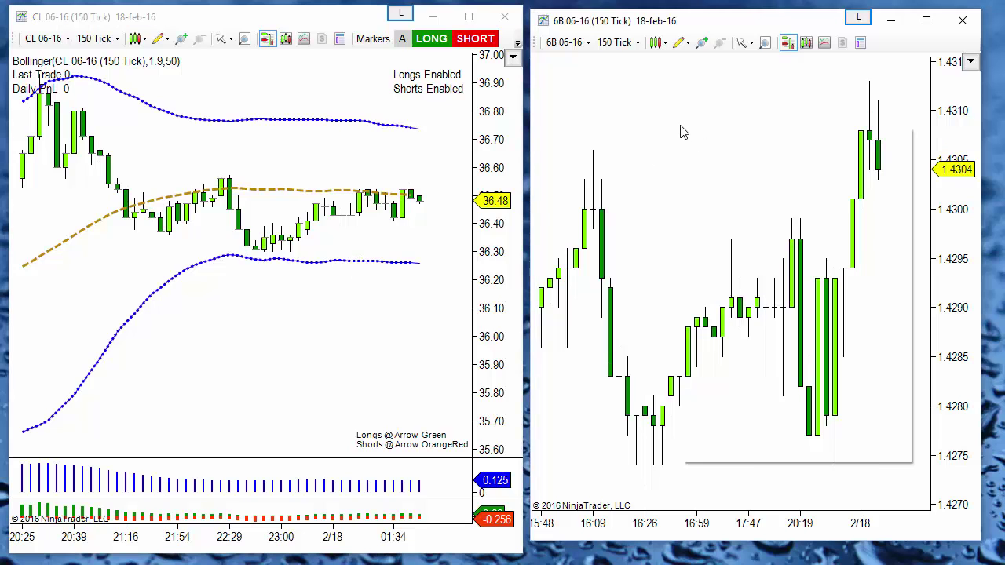
{"action": "right_click", "coordinate": [680, 131]}
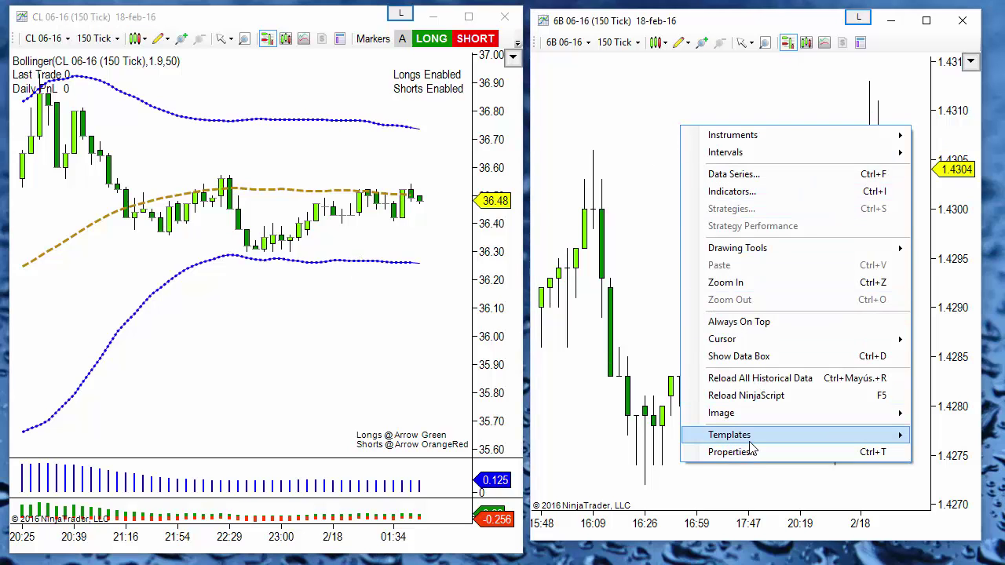
{"action": "mouse_move", "coordinate": [746, 436]}
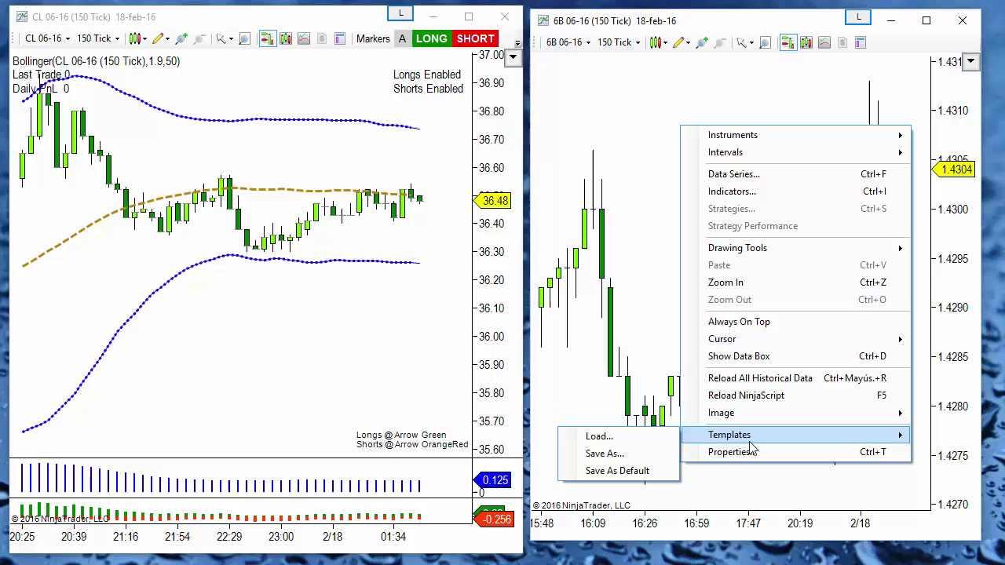
{"action": "left_click", "coordinate": [617, 439]}
{"action": "left_click_drag", "start_coordinate": [741, 231], "coordinate": [675, 224]}
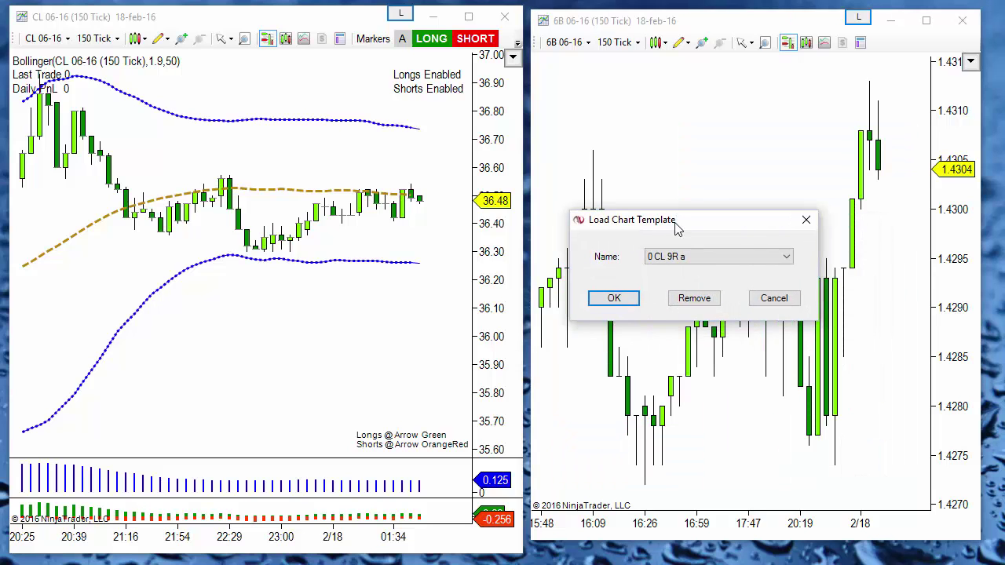
{"action": "left_click", "coordinate": [681, 256]}
{"action": "type", "text": "p0 Range 4"}
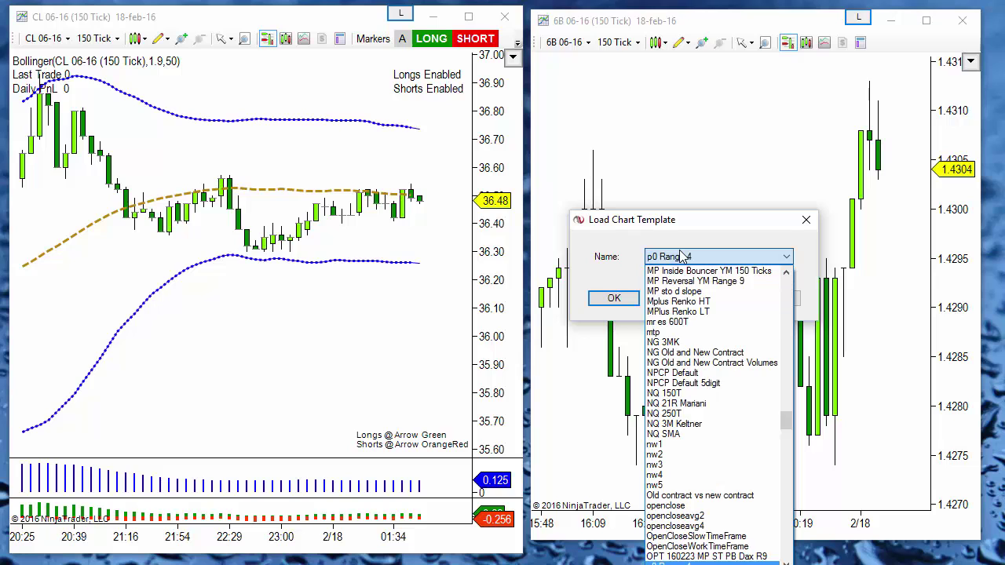
{"action": "scroll", "coordinate": [714, 287], "scroll_direction": "down", "scroll_amount": 4}
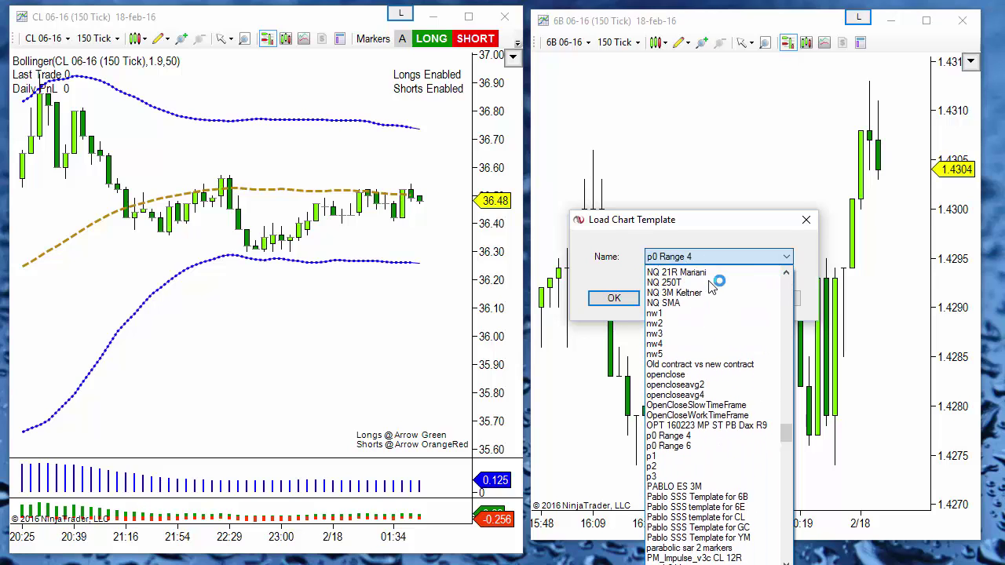
{"action": "scroll", "coordinate": [717, 292], "scroll_direction": "down", "scroll_amount": 6}
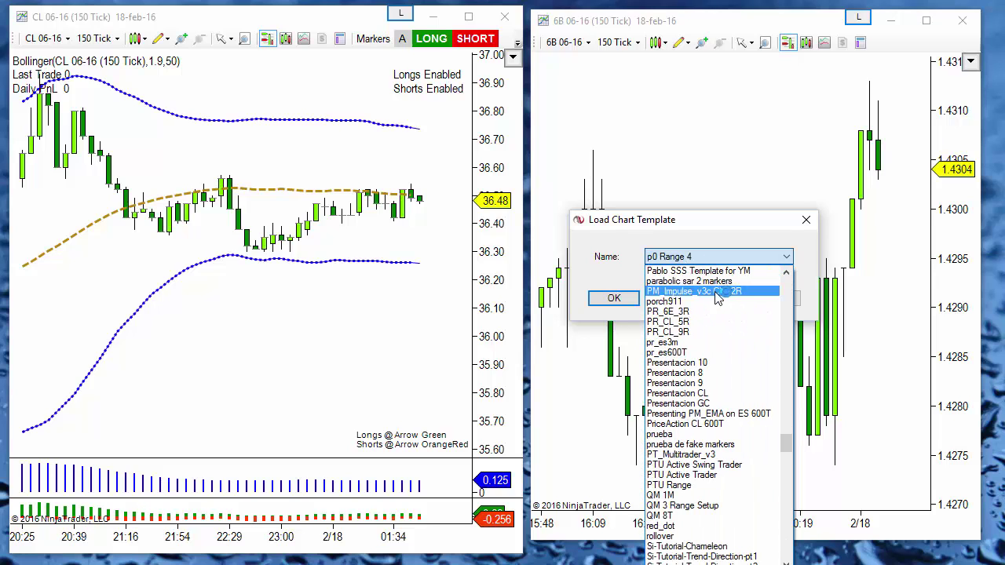
{"action": "left_click", "coordinate": [686, 438]}
{"action": "left_click", "coordinate": [634, 298]}
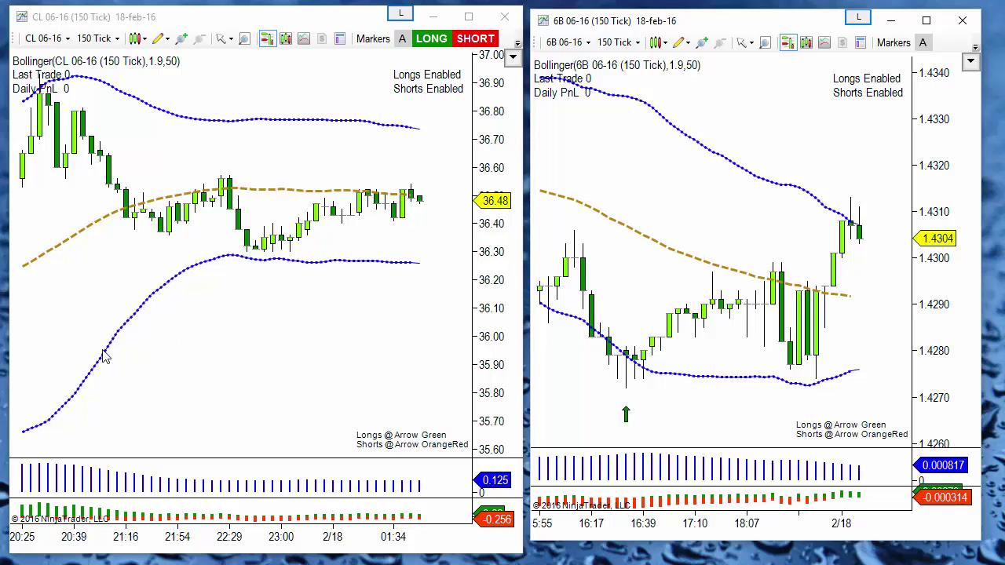
{"action": "key", "text": "alt+Tab"}
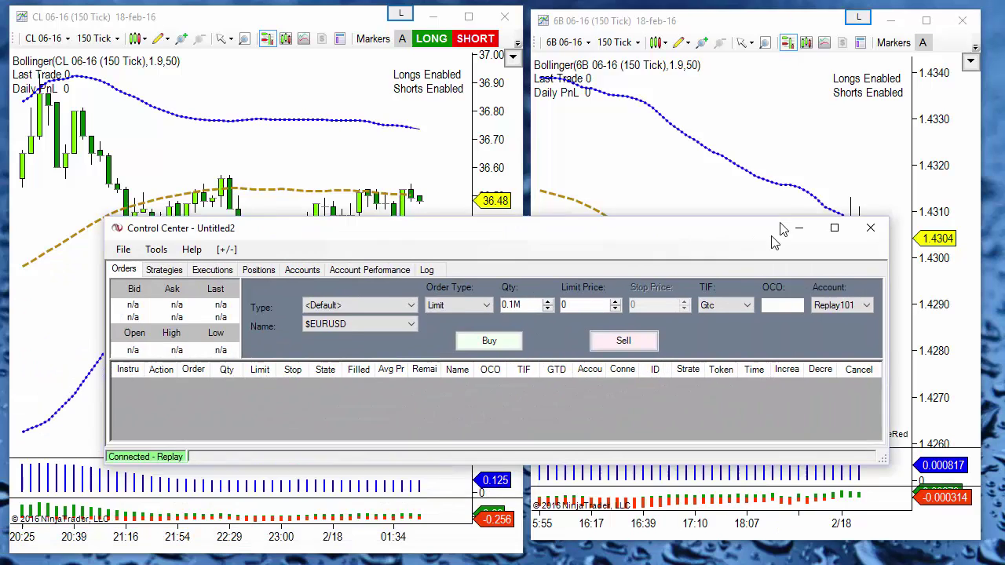
{"action": "left_click", "coordinate": [175, 161]}
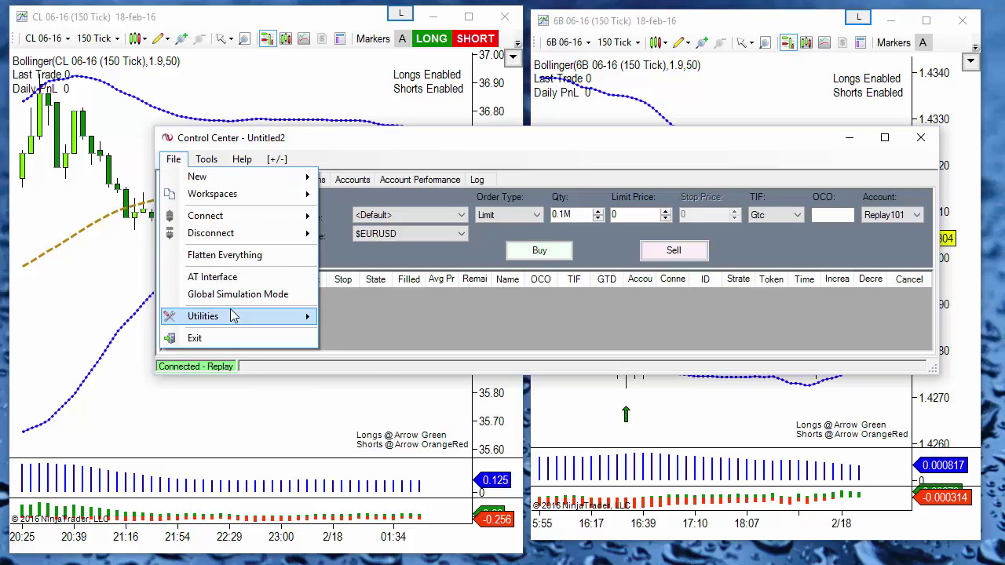
{"action": "mouse_move", "coordinate": [233, 316]}
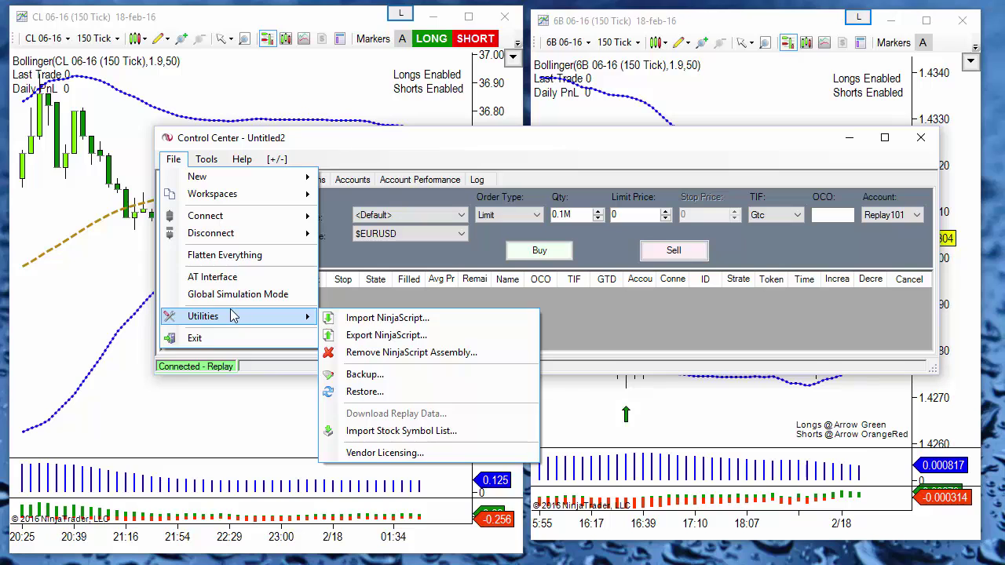
{"action": "left_click", "coordinate": [632, 140]}
{"action": "left_click_drag", "start_coordinate": [631, 141], "coordinate": [251, 564]}
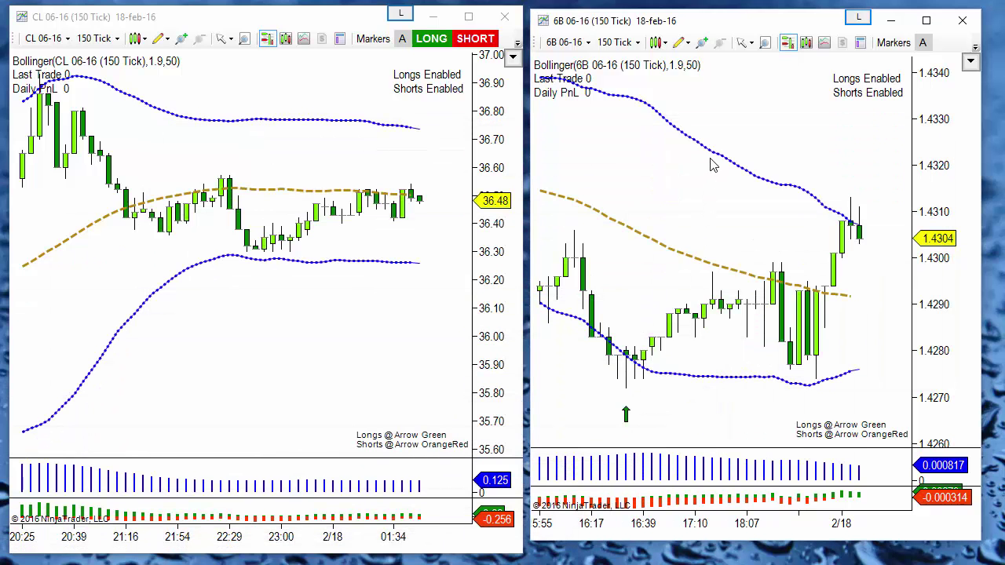
{"action": "double_click", "coordinate": [712, 157]}
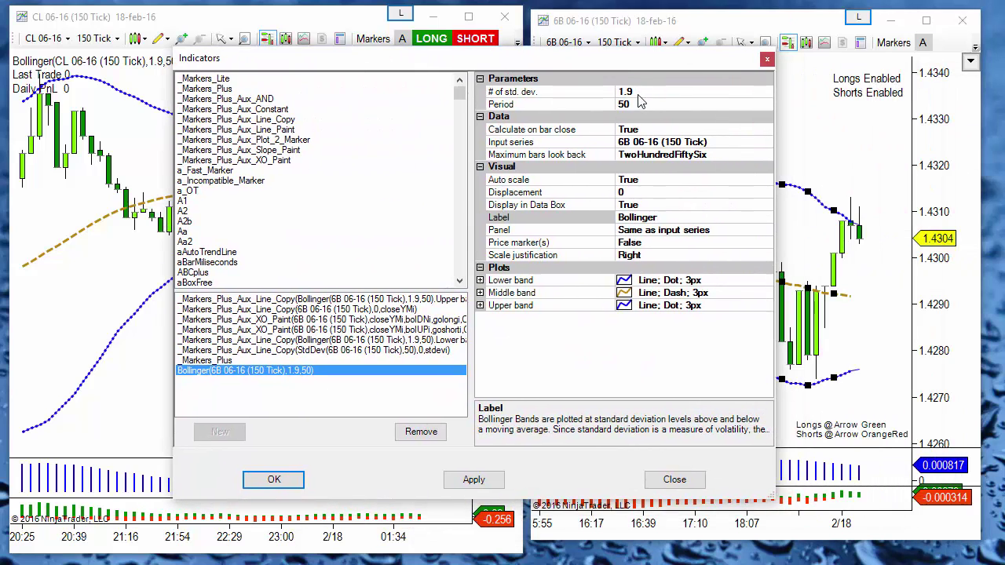
- Rename bolUPi to bolUPi1 and the long crossover's names to closeYMi1, bolDNi1, golongi1
{"action": "left_click", "coordinate": [227, 300]}
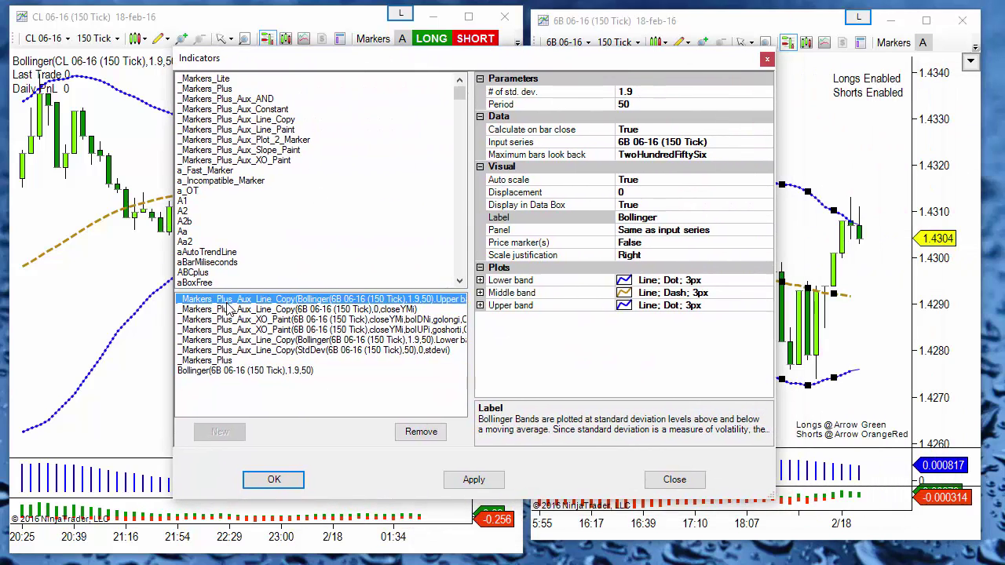
{"action": "left_click", "coordinate": [692, 103]}
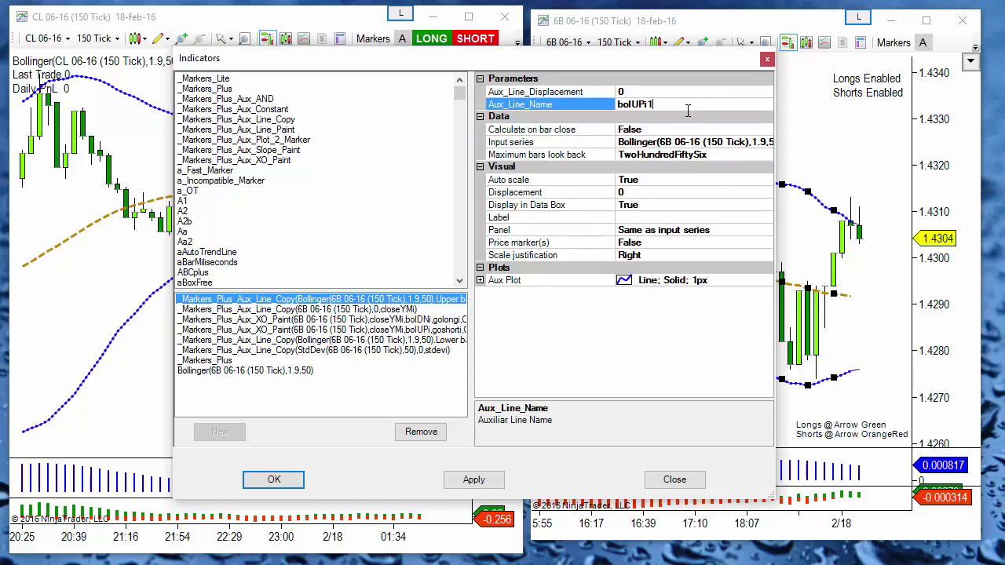
{"action": "left_click", "coordinate": [327, 310]}
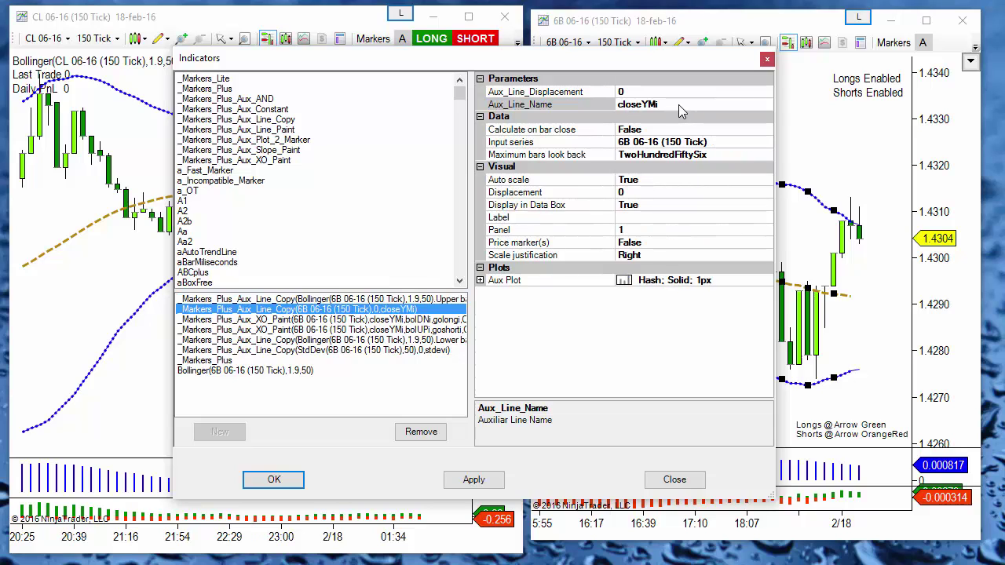
{"action": "left_click", "coordinate": [304, 320]}
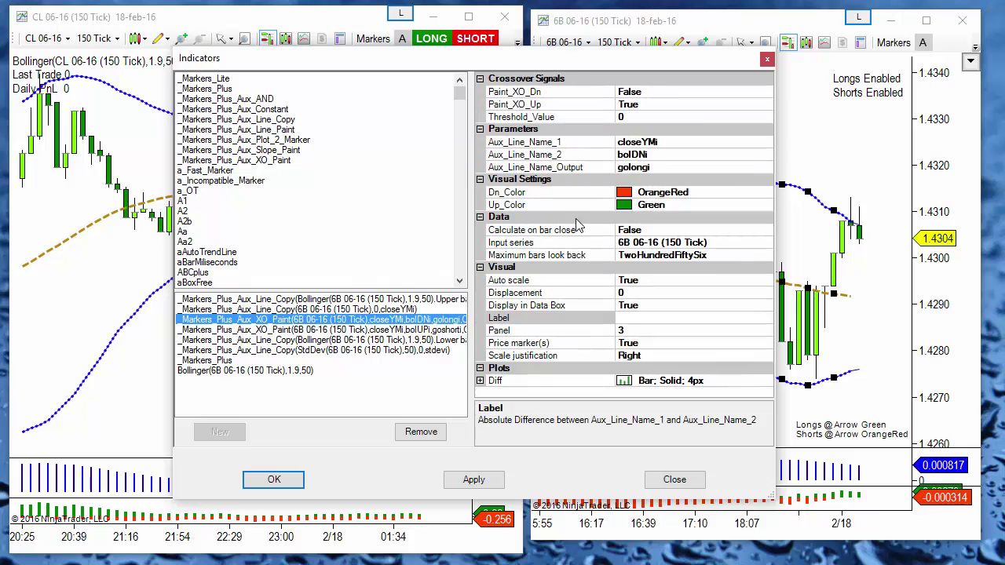
{"action": "left_click", "coordinate": [686, 145]}
{"action": "type", "text": "1"}
{"action": "left_click", "coordinate": [675, 155]}
{"action": "type", "text": "1"}
{"action": "left_click", "coordinate": [672, 167]}
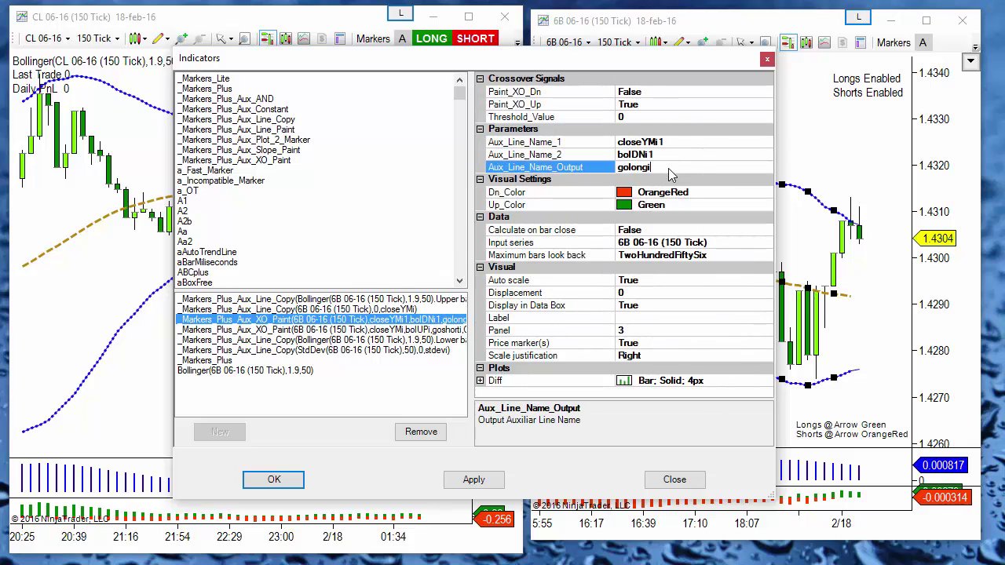
{"action": "type", "text": "1"}
- Rename the short crossover's names to closeYMi1, bolUPi1 and goshorti1
{"action": "left_click", "coordinate": [271, 331]}
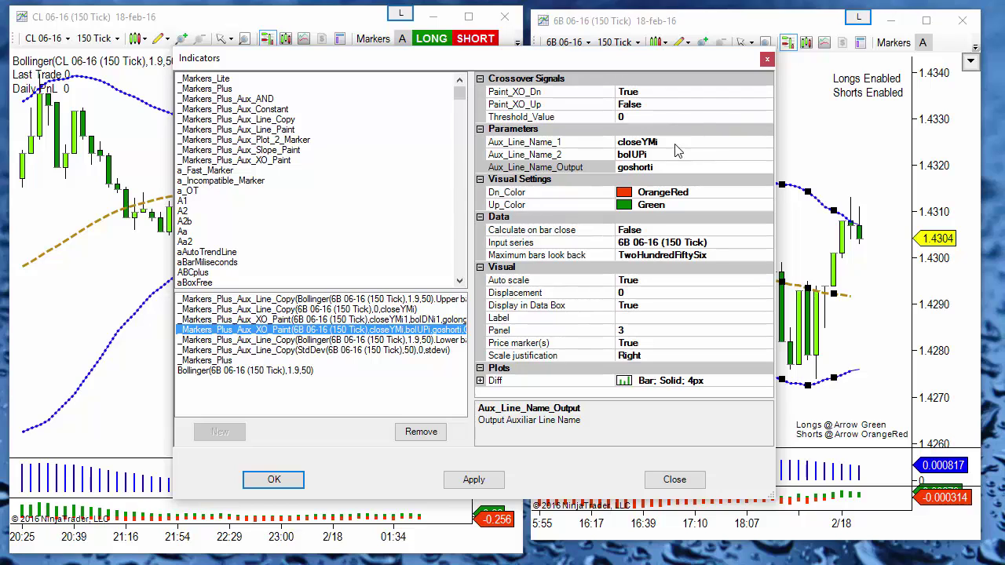
{"action": "left_click", "coordinate": [675, 144]}
{"action": "type", "text": "1"}
{"action": "left_click", "coordinate": [667, 156]}
{"action": "type", "text": "1"}
{"action": "left_click", "coordinate": [668, 179]}
{"action": "left_click", "coordinate": [671, 168]}
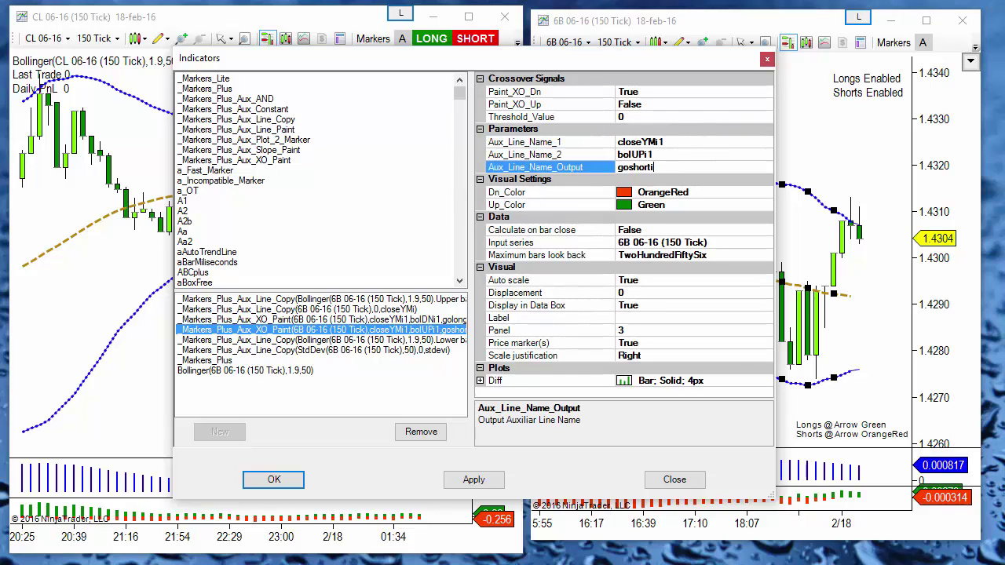
{"action": "type", "text": "1"}
- Rename the Lower band copy to bolDNi1 and begin renaming the StdDev copy's stdevi
{"action": "left_click", "coordinate": [296, 340]}
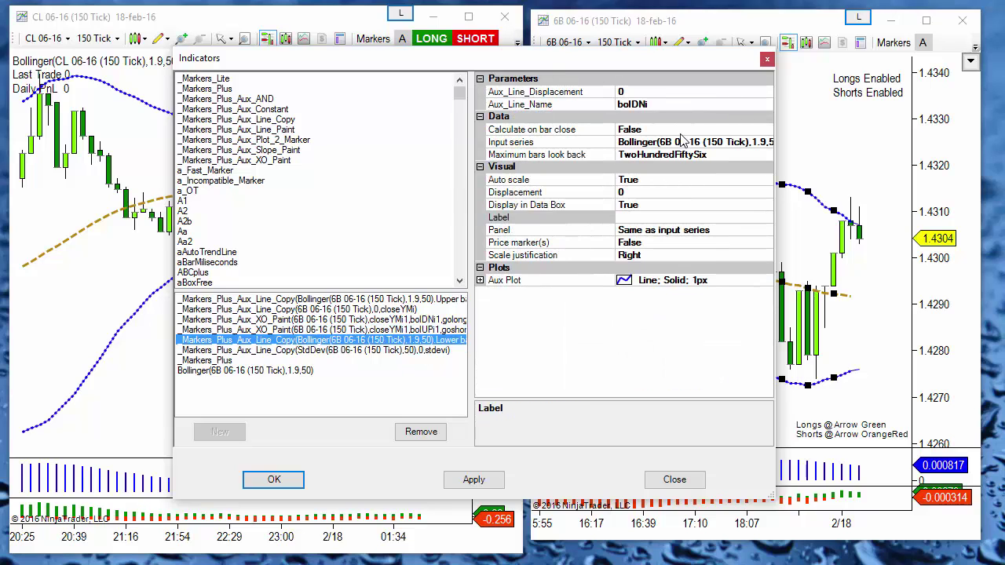
{"action": "left_click", "coordinate": [681, 103]}
{"action": "type", "text": "1"}
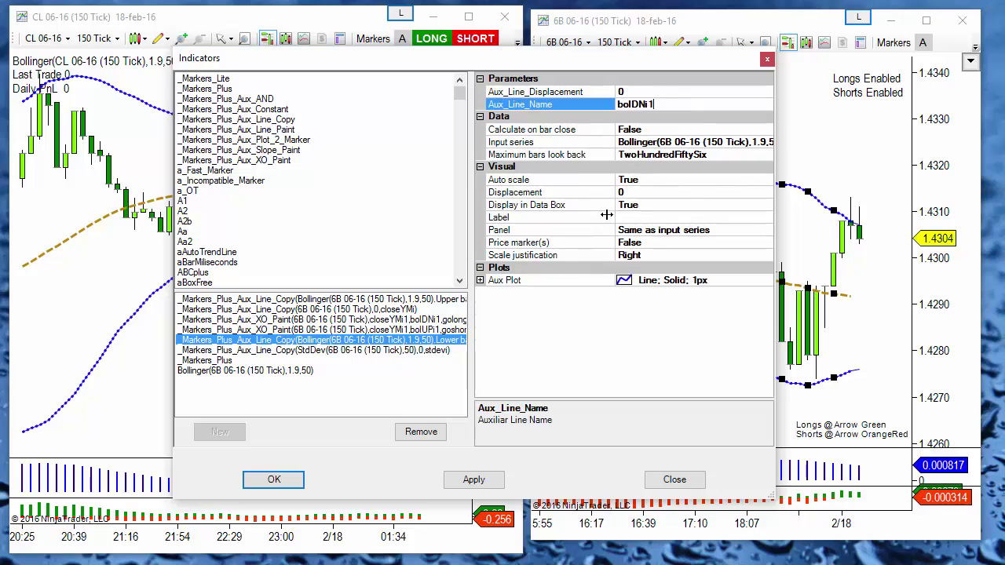
{"action": "left_click", "coordinate": [281, 352]}
{"action": "left_click", "coordinate": [690, 105]}
- Finish the StdDev name as stdevi1, point both Markers Plus aux plots to stdevi1, and confirm
{"action": "type", "text": "1"}
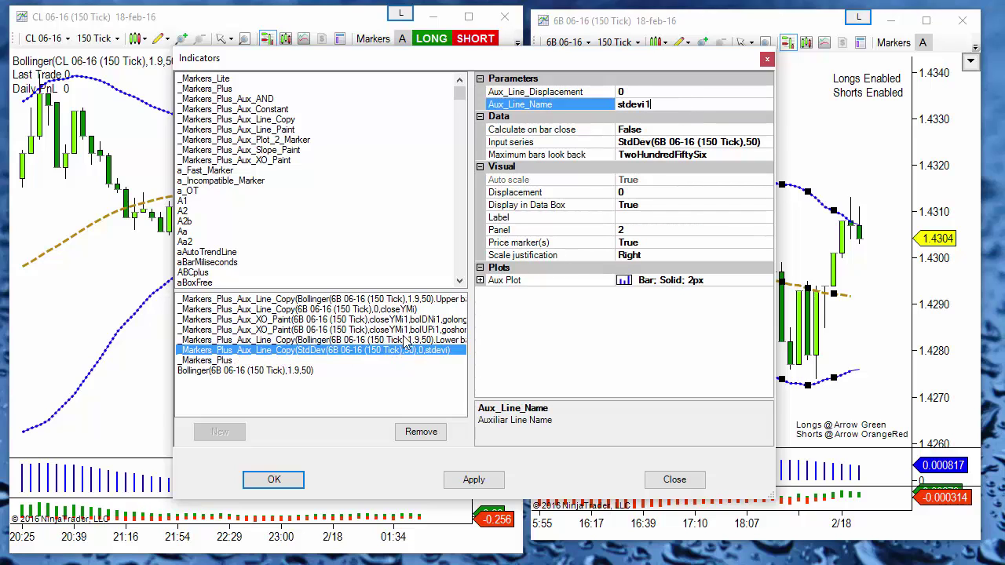
{"action": "left_click", "coordinate": [273, 360]}
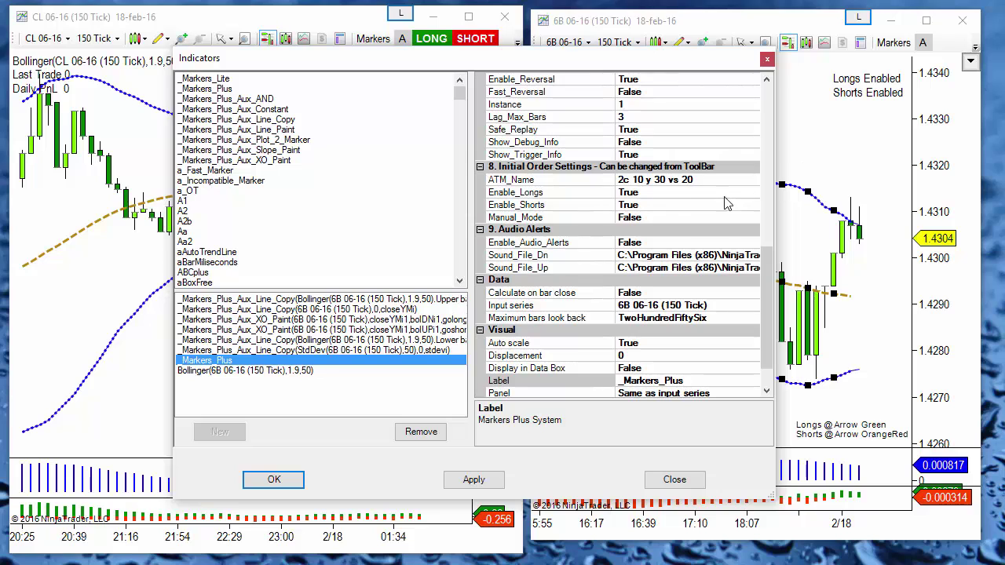
{"action": "scroll", "coordinate": [659, 267], "scroll_direction": "up", "scroll_amount": 10}
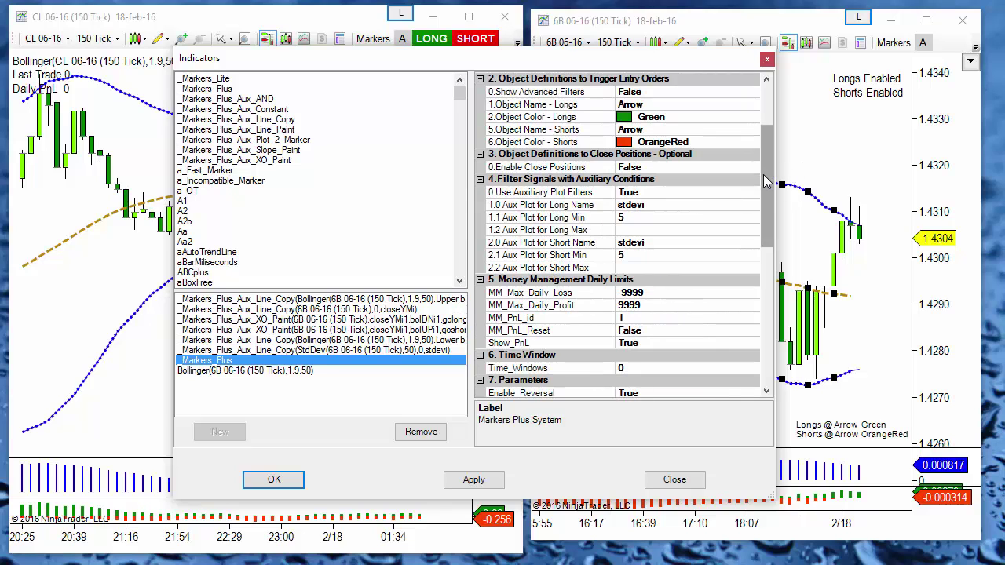
{"action": "left_click", "coordinate": [654, 281]}
{"action": "type", "text": "1"}
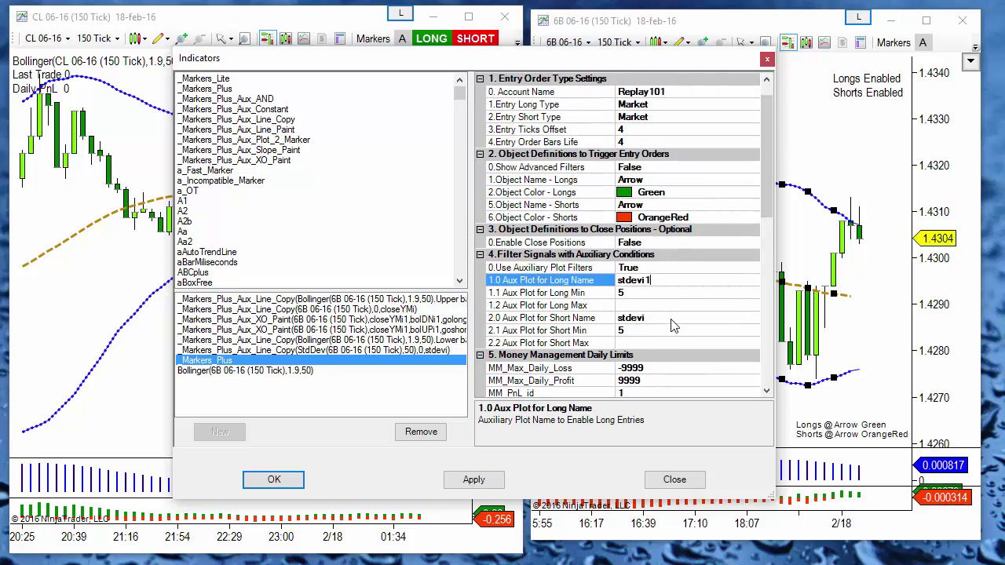
{"action": "left_click", "coordinate": [658, 317]}
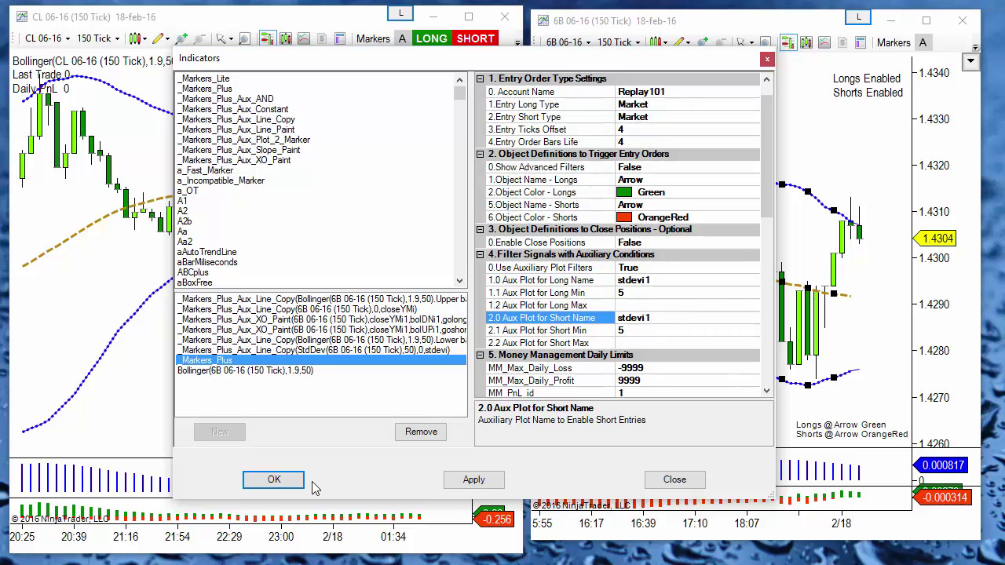
{"action": "left_click", "coordinate": [276, 480]}
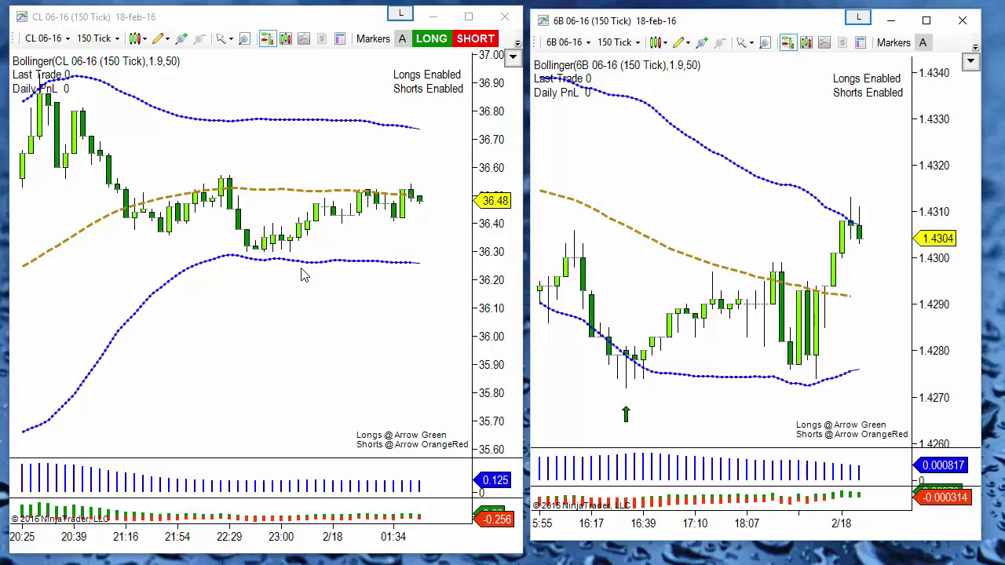
- From the Control Center, start a new chart with File > New > Chart
{"action": "left_click", "coordinate": [292, 303]}
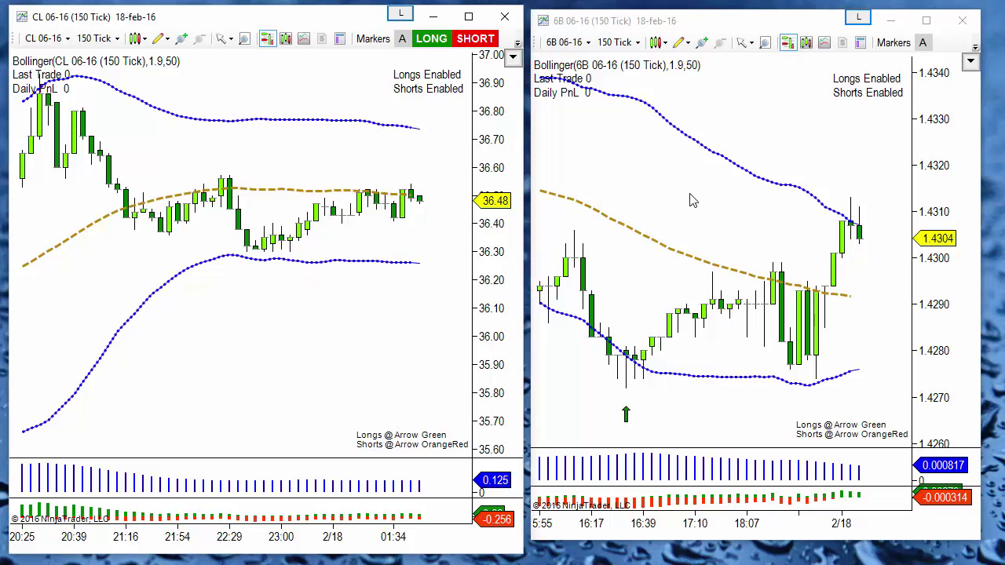
{"action": "left_click", "coordinate": [663, 186]}
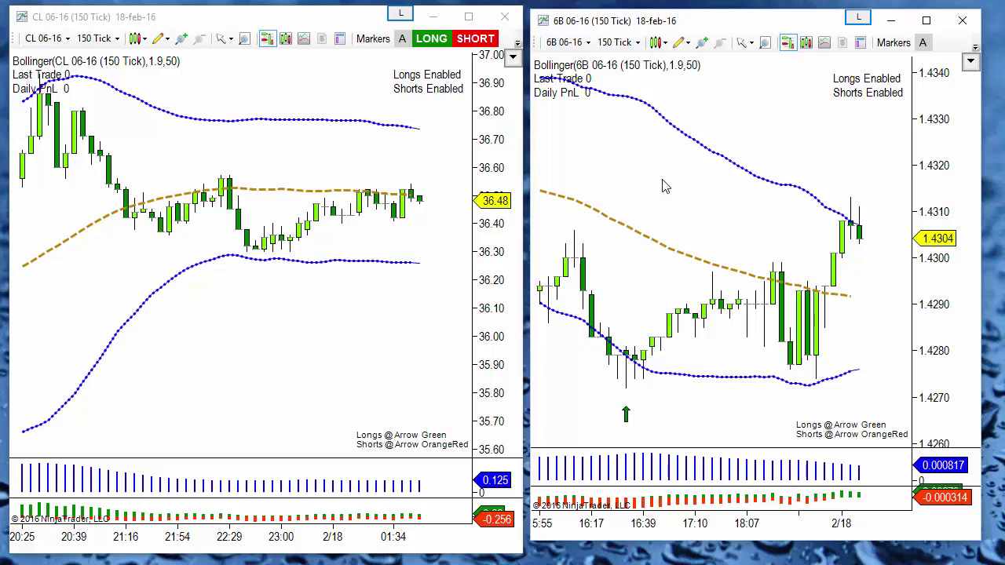
{"action": "key", "text": "alt+Tab"}
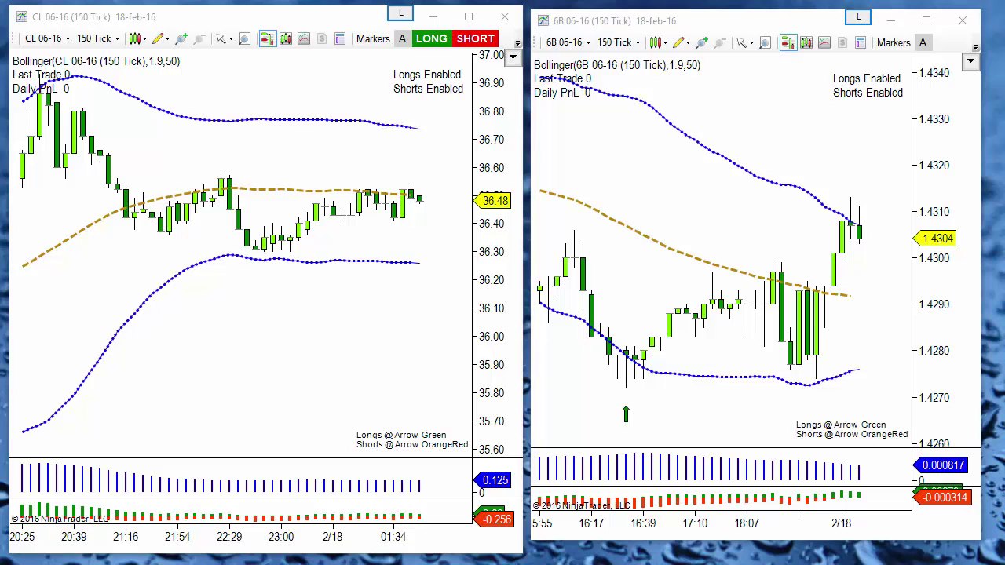
{"action": "left_click_drag", "start_coordinate": [511, 251], "coordinate": [571, 151]}
{"action": "left_click", "coordinate": [132, 161]}
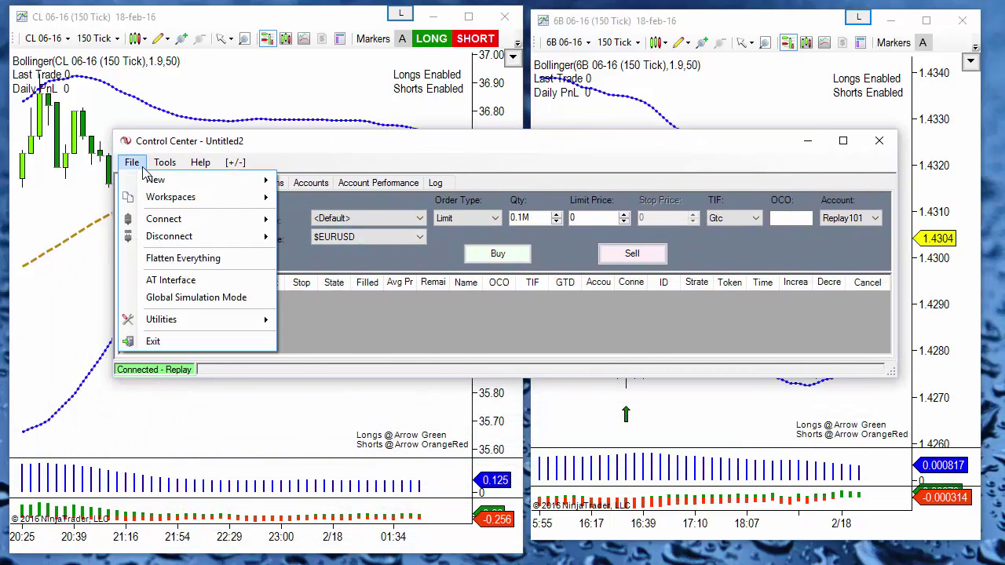
{"action": "mouse_move", "coordinate": [153, 182]}
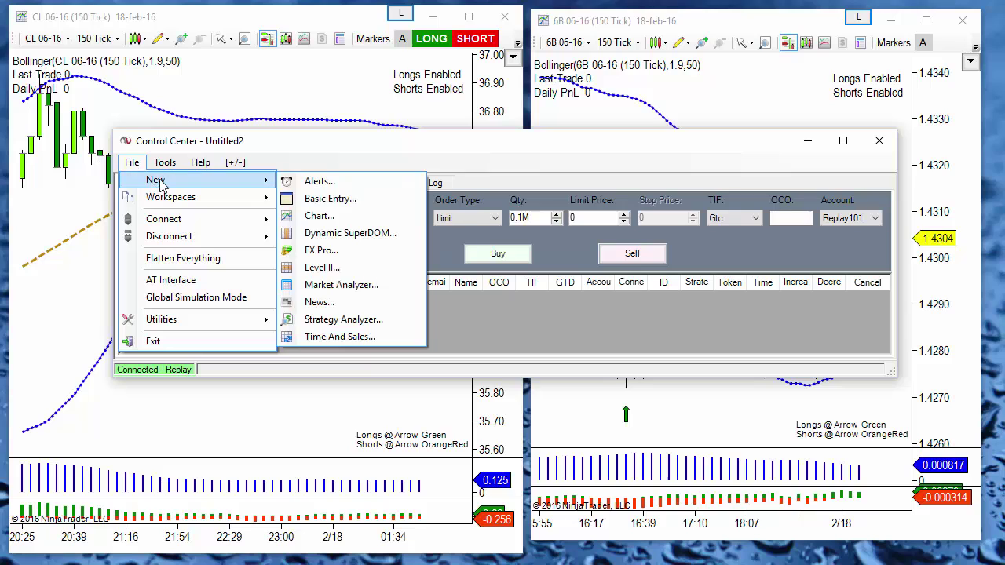
{"action": "left_click", "coordinate": [376, 218]}
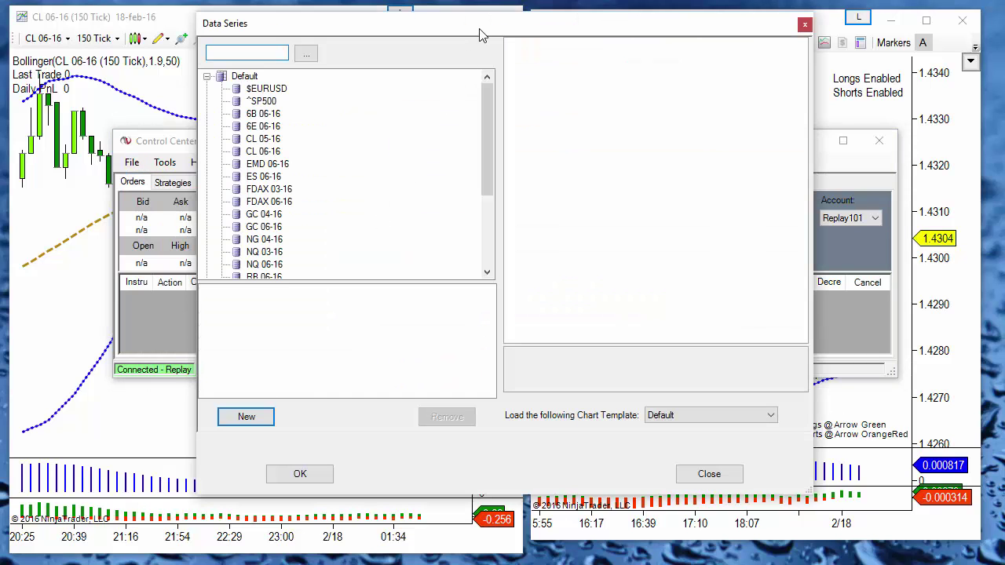
- Add FDAX 06-16 as a 150-tick data series and choose the prueba chart template
{"action": "left_click_drag", "start_coordinate": [485, 168], "coordinate": [484, 186]}
{"action": "left_click", "coordinate": [267, 178]}
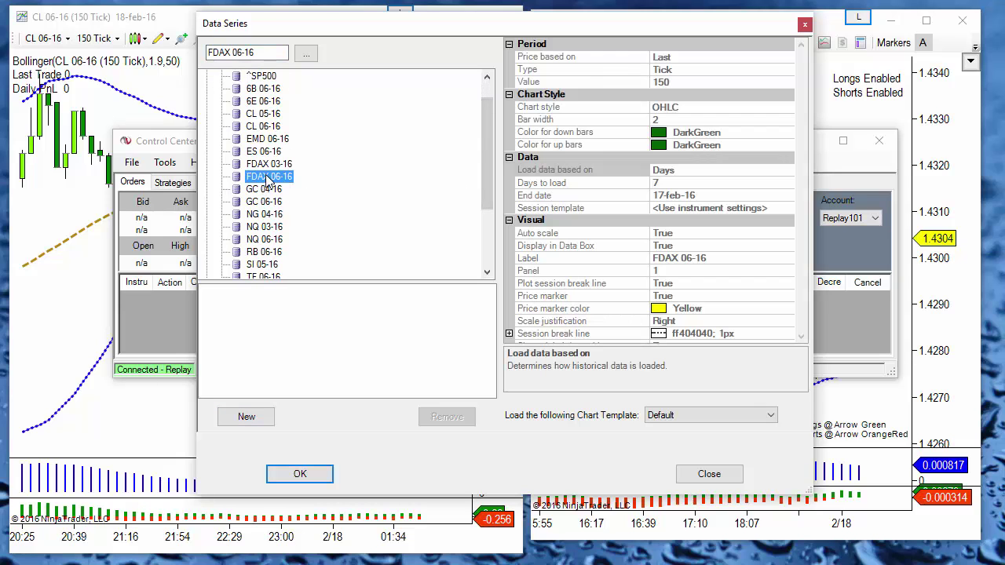
{"action": "double_click", "coordinate": [267, 177]}
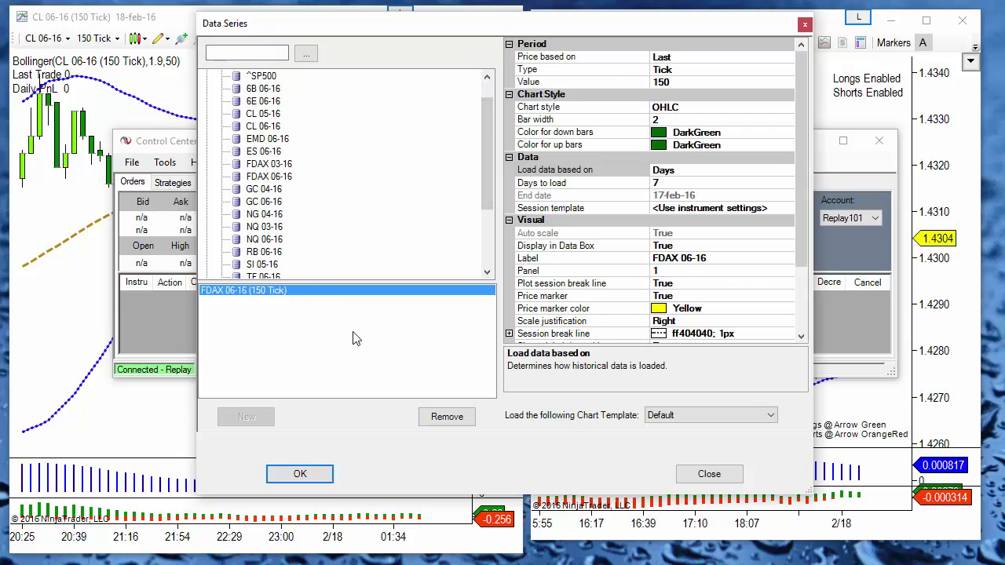
{"action": "left_click", "coordinate": [663, 416]}
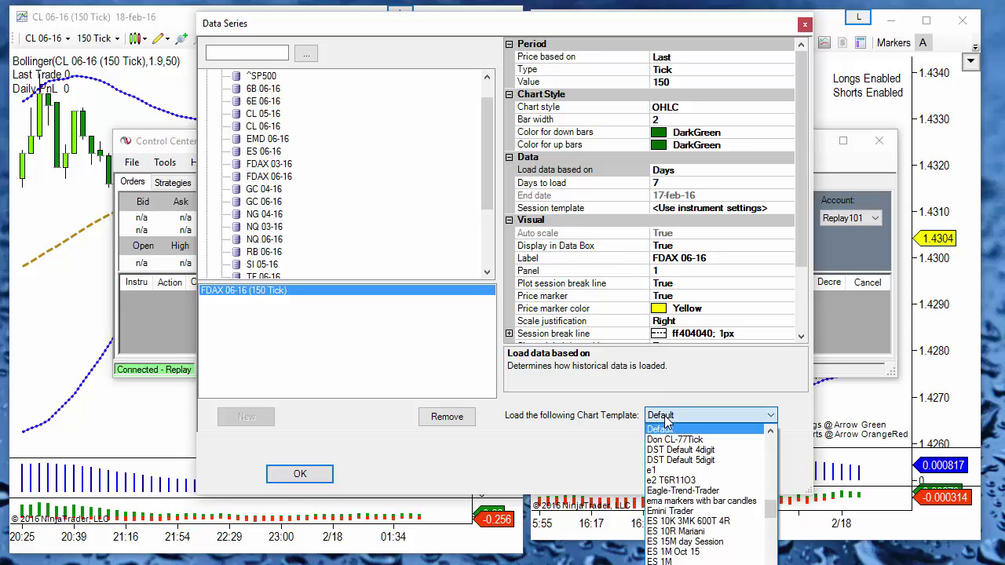
{"action": "scroll", "coordinate": [665, 422], "scroll_direction": "down", "scroll_amount": 8}
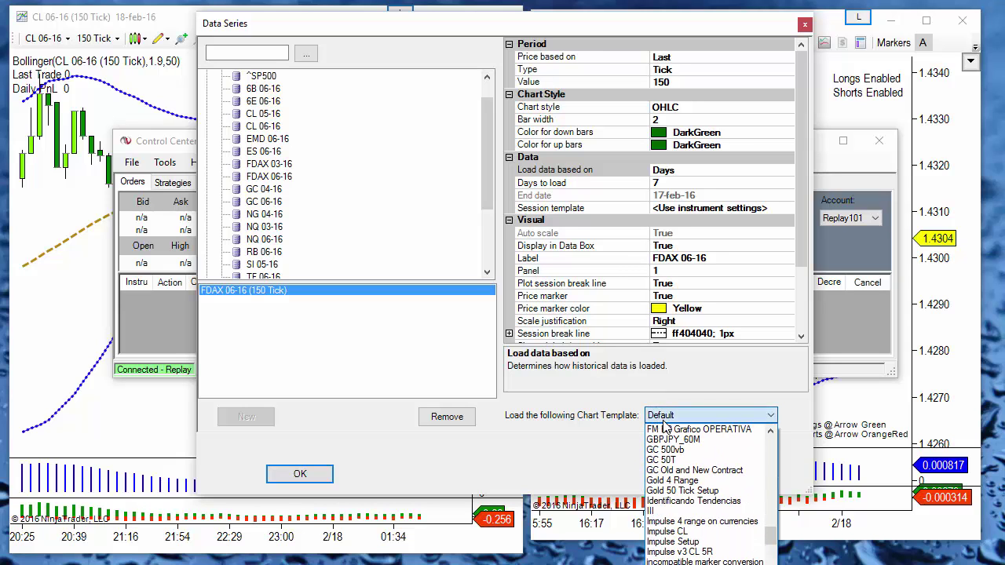
{"action": "scroll", "coordinate": [664, 426], "scroll_direction": "down", "scroll_amount": 10}
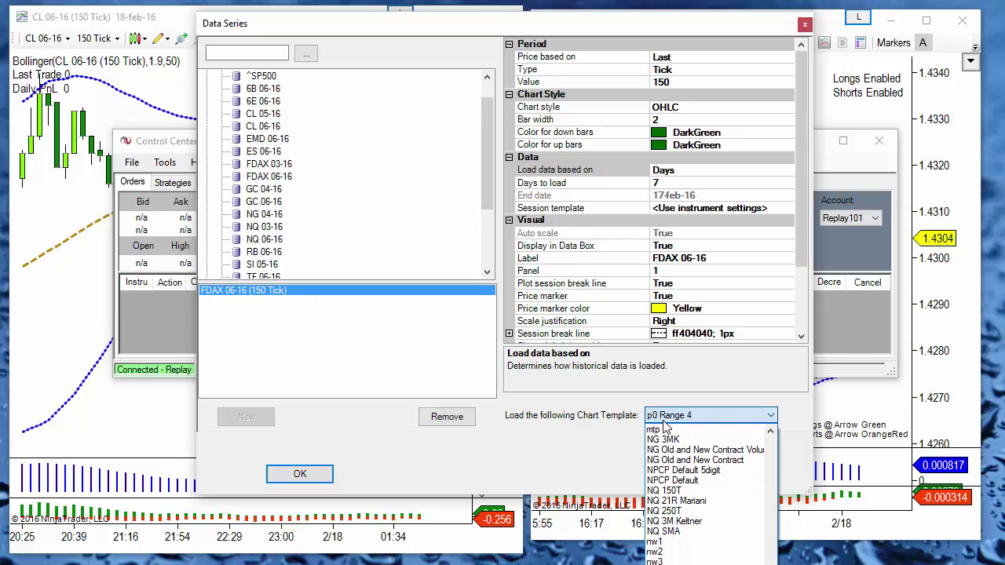
{"action": "scroll", "coordinate": [664, 426], "scroll_direction": "down", "scroll_amount": 10}
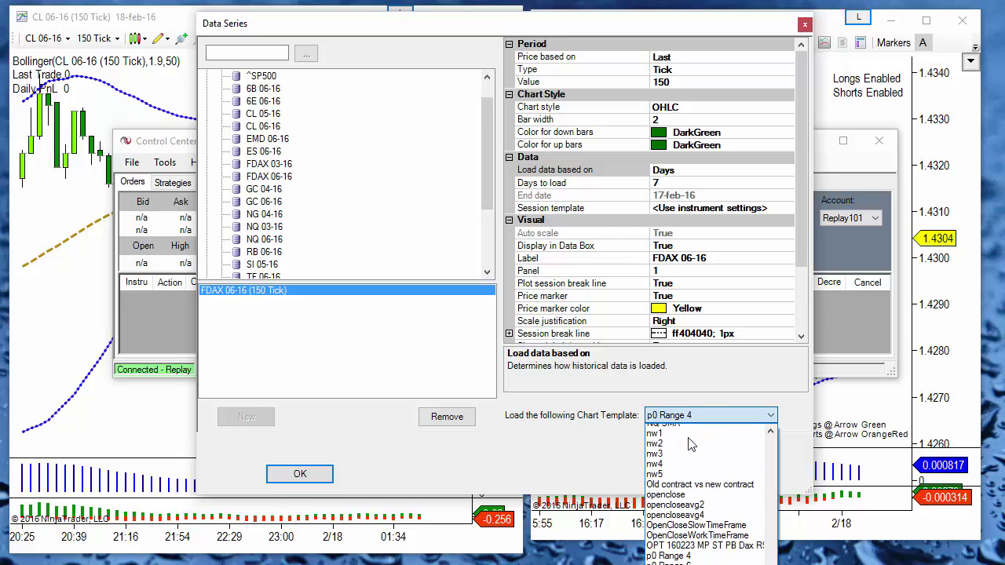
{"action": "scroll", "coordinate": [690, 444], "scroll_direction": "down", "scroll_amount": 4}
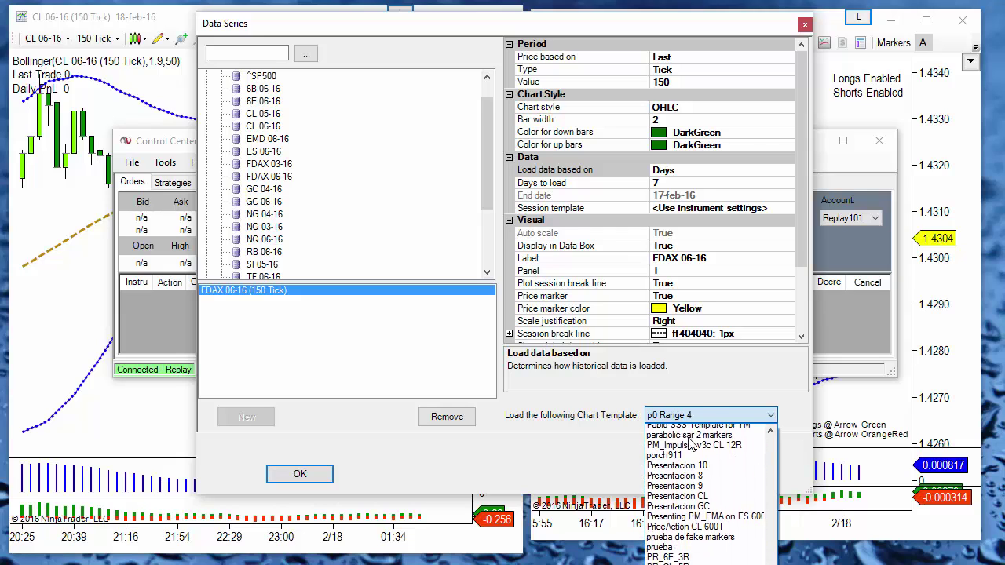
{"action": "scroll", "coordinate": [683, 463], "scroll_direction": "down", "scroll_amount": 1}
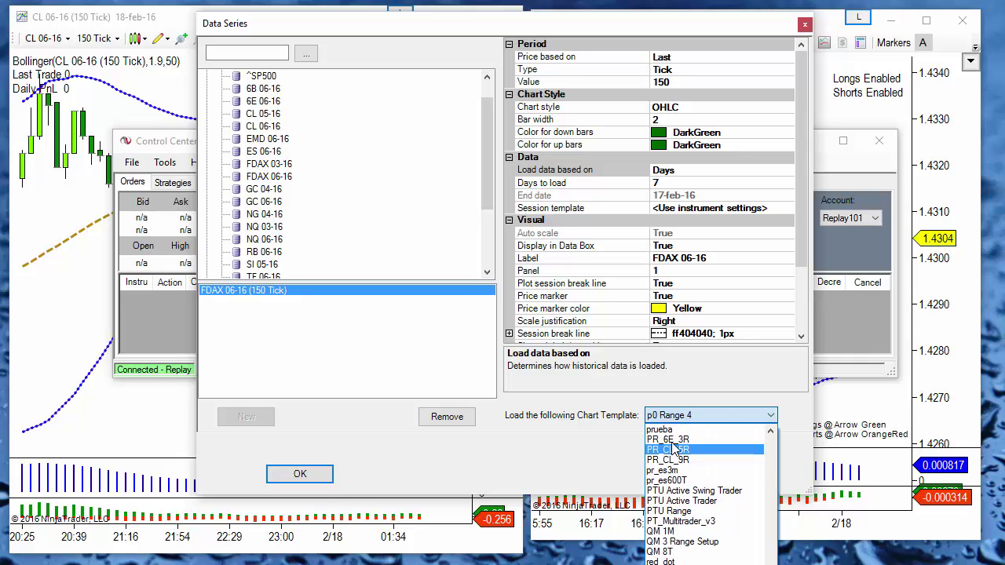
{"action": "left_click", "coordinate": [667, 428]}
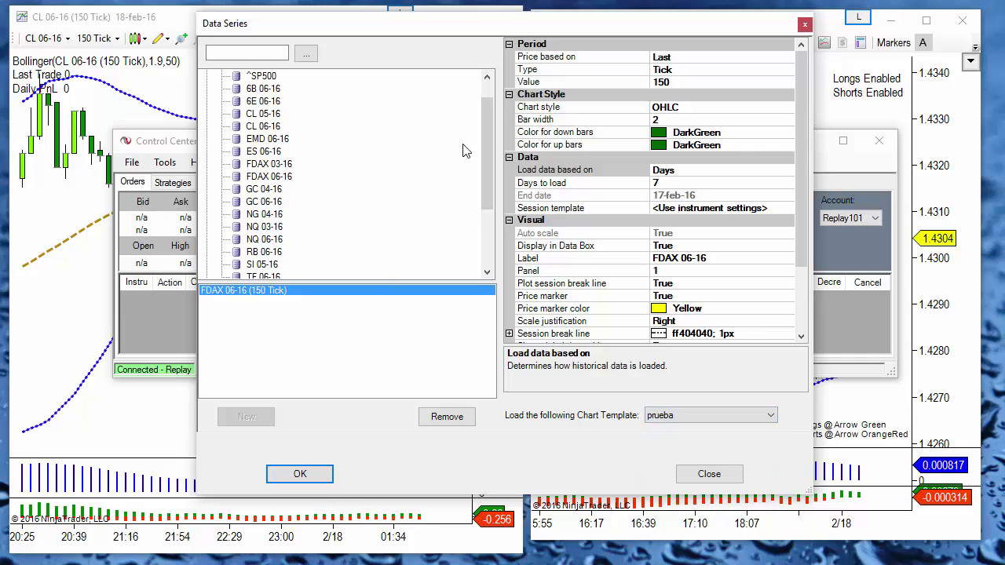
- Create the FDAX 06-16 chart, reposition its window, and open the CL chart's StdDev line settings
{"action": "left_click", "coordinate": [300, 475]}
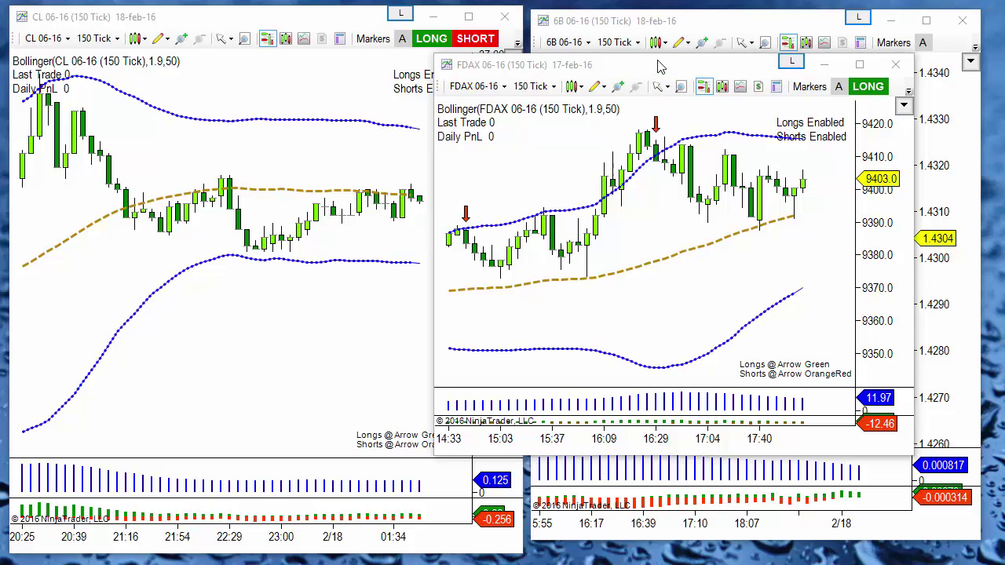
{"action": "left_click_drag", "start_coordinate": [658, 71], "coordinate": [407, 138]}
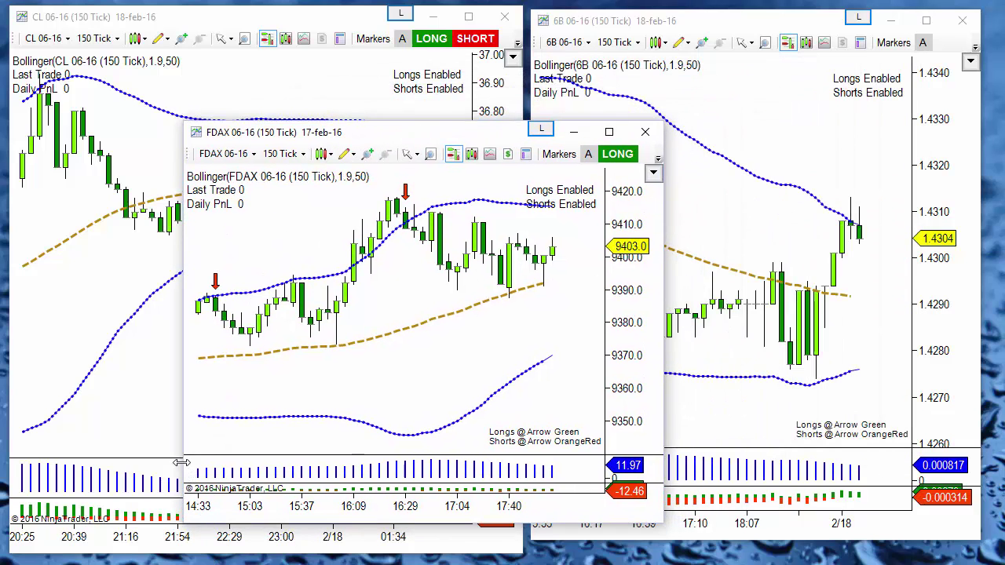
{"action": "left_click_drag", "start_coordinate": [185, 467], "coordinate": [324, 440]}
{"action": "left_click_drag", "start_coordinate": [444, 139], "coordinate": [476, 134]}
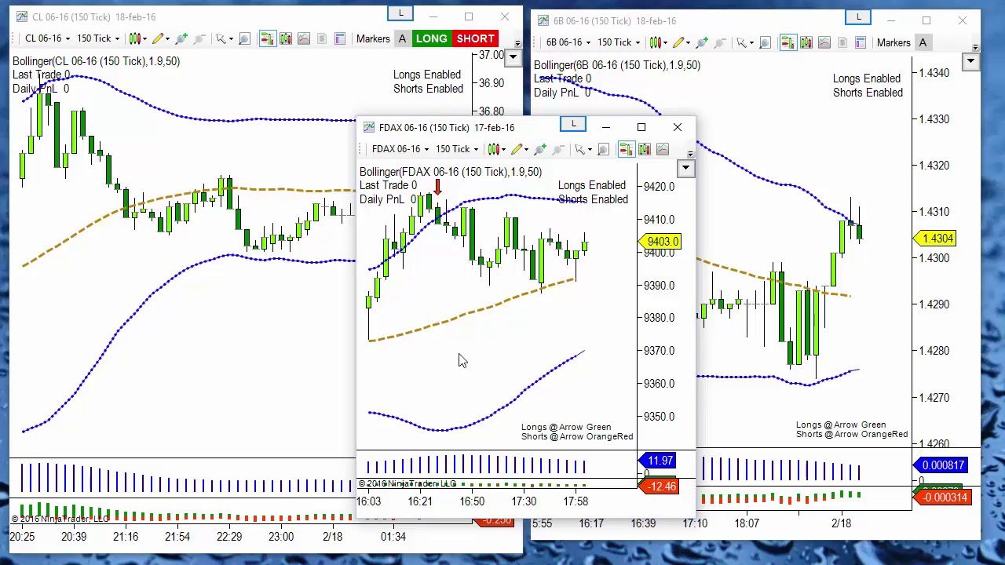
{"action": "left_click", "coordinate": [136, 491]}
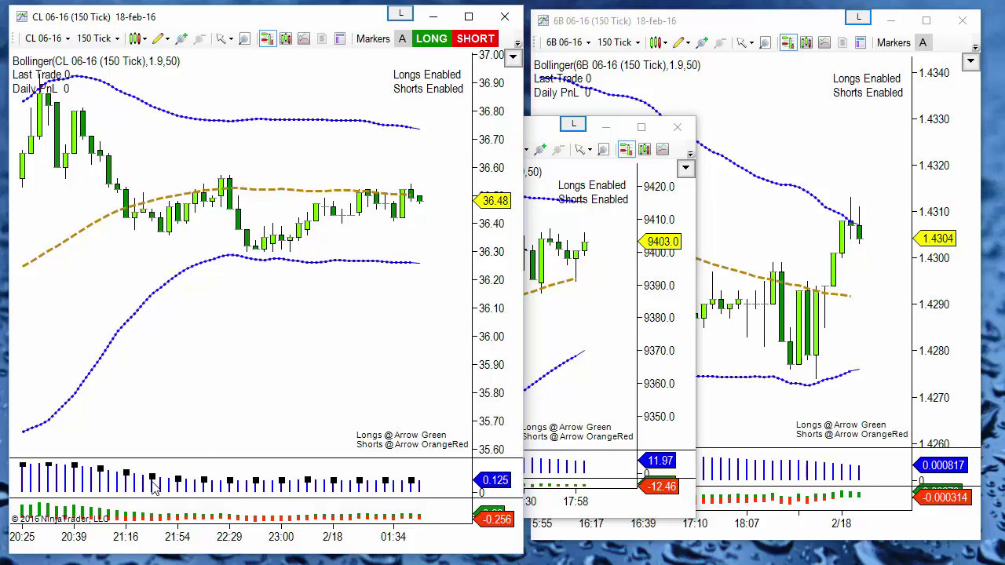
{"action": "double_click", "coordinate": [154, 487]}
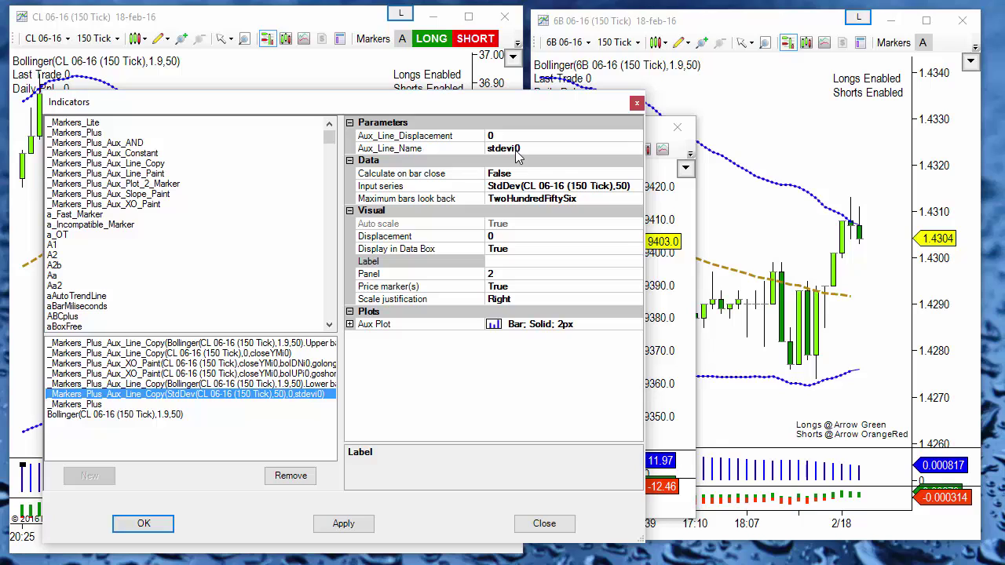
- Close the CL Indicators dialog, then review and close the FDAX chart's StdDev line settings
{"action": "left_click", "coordinate": [636, 103]}
{"action": "left_click", "coordinate": [570, 324]}
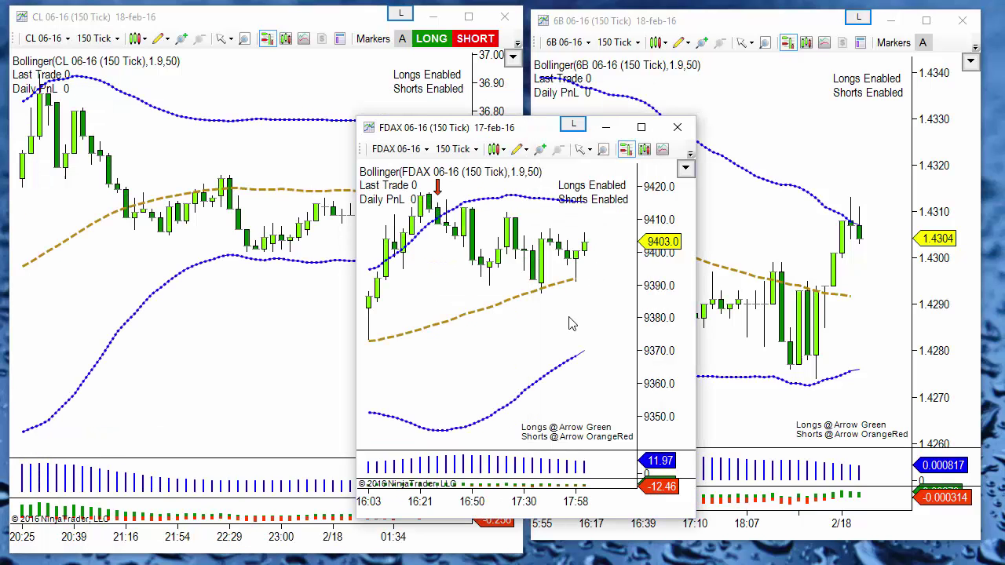
{"action": "double_click", "coordinate": [499, 469]}
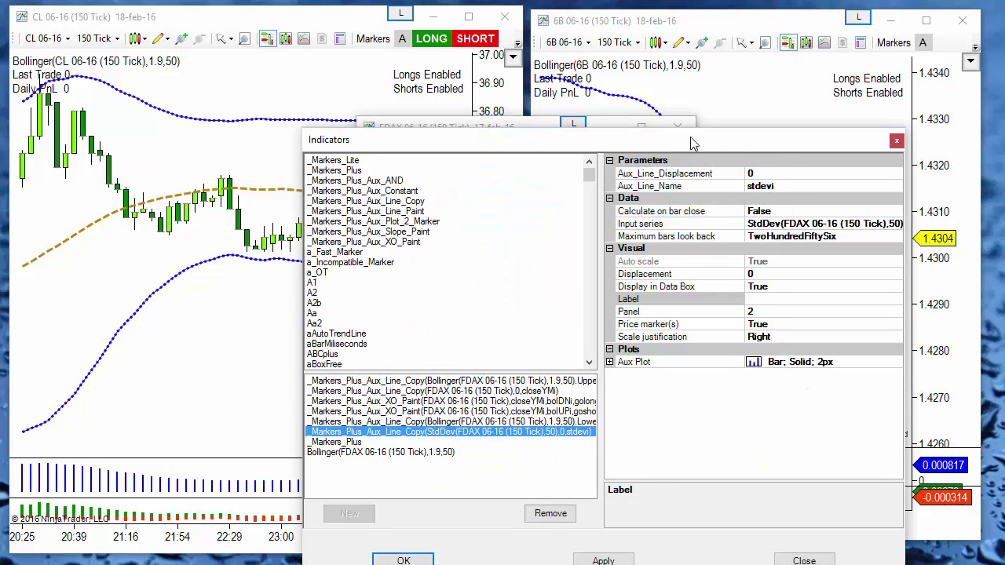
{"action": "left_click_drag", "start_coordinate": [691, 143], "coordinate": [565, 86]}
{"action": "left_click", "coordinate": [789, 93]}
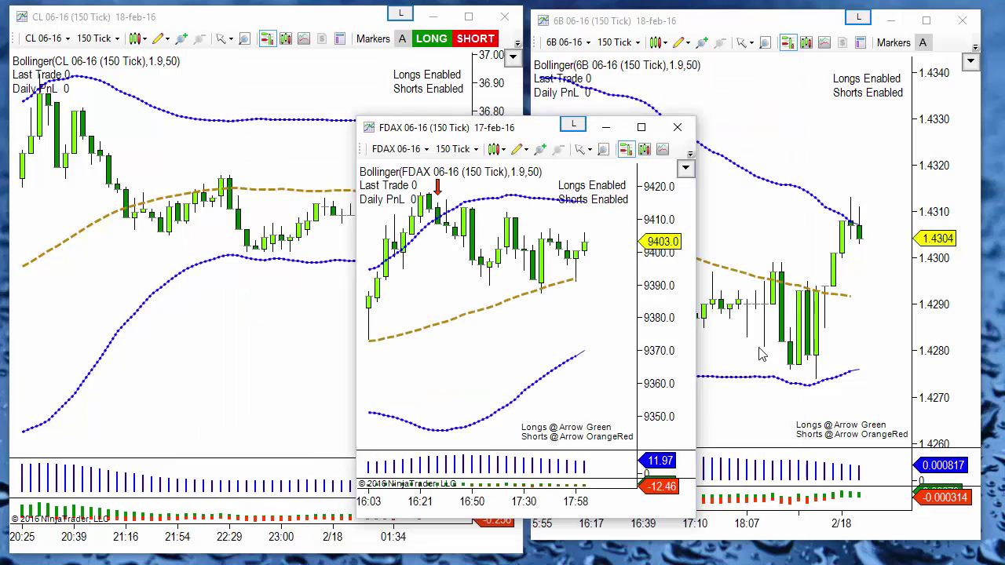
- Review and close the 6B chart's Indicators with Ctrl+I, then move the FDAX chart forward
{"action": "left_click", "coordinate": [736, 410]}
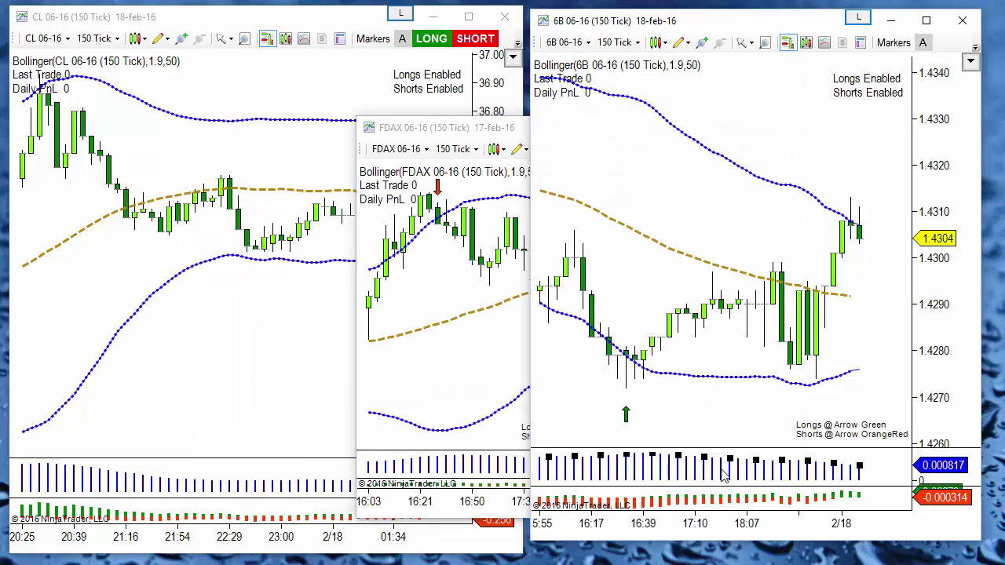
{"action": "key", "text": "ctrl+i"}
{"action": "left_click_drag", "start_coordinate": [893, 107], "coordinate": [708, 127]}
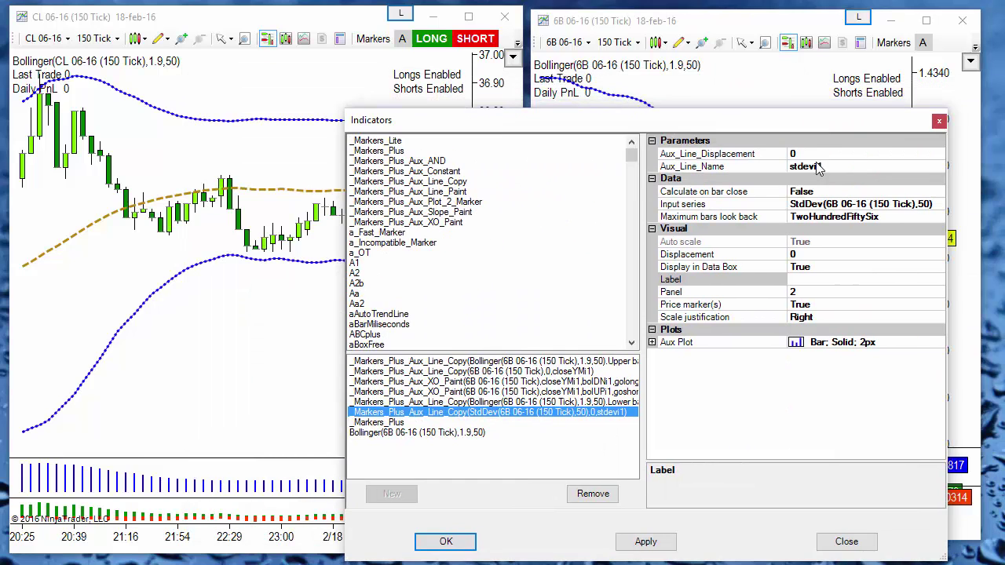
{"action": "left_click_drag", "start_coordinate": [824, 118], "coordinate": [711, 78]}
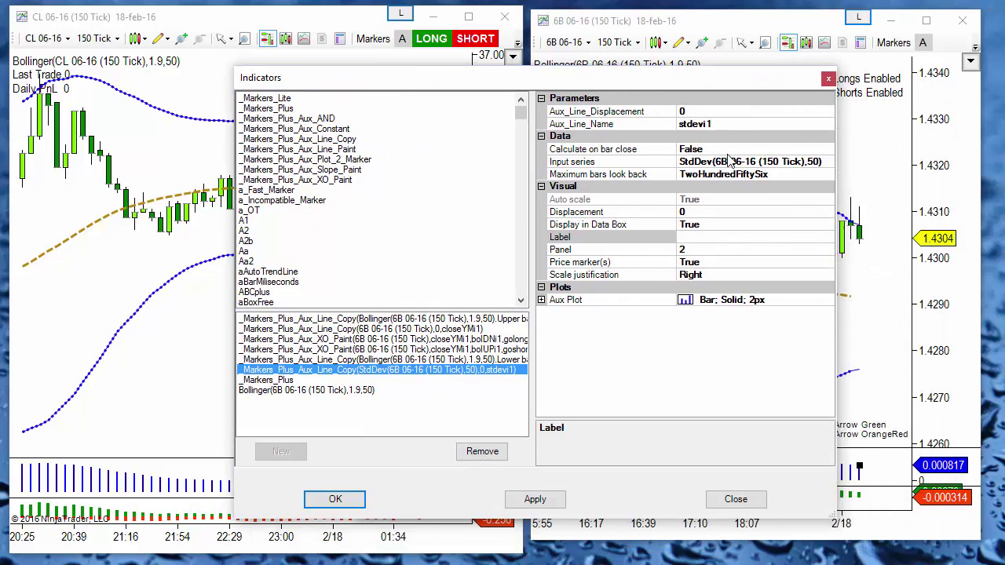
{"action": "left_click", "coordinate": [748, 503]}
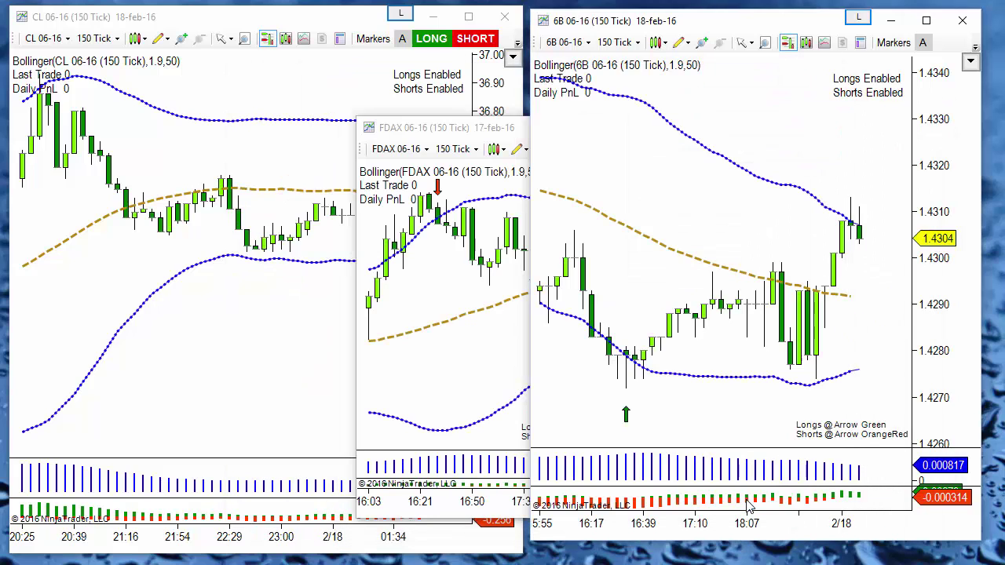
{"action": "left_click", "coordinate": [479, 130]}
{"action": "left_click_drag", "start_coordinate": [479, 129], "coordinate": [384, 94]}
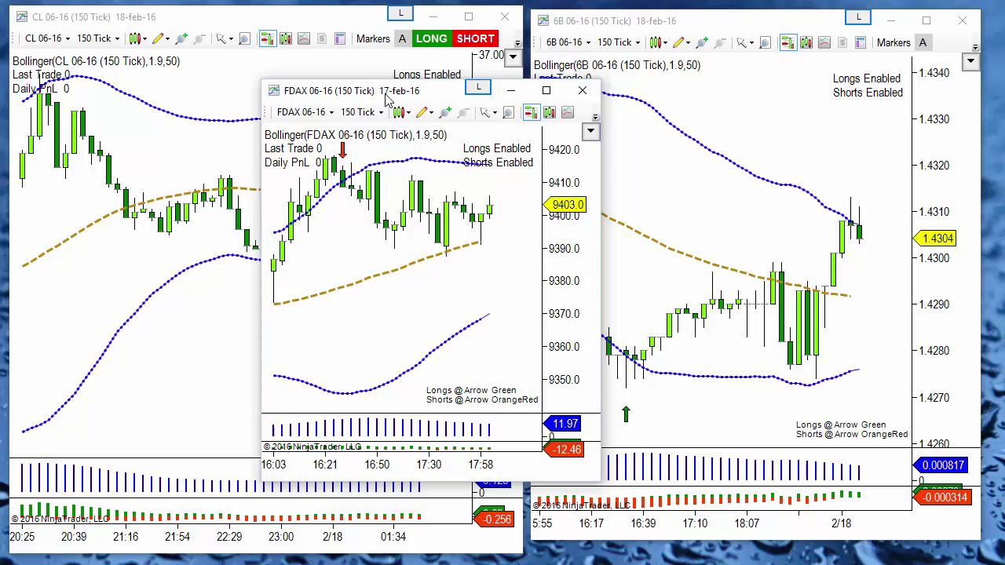